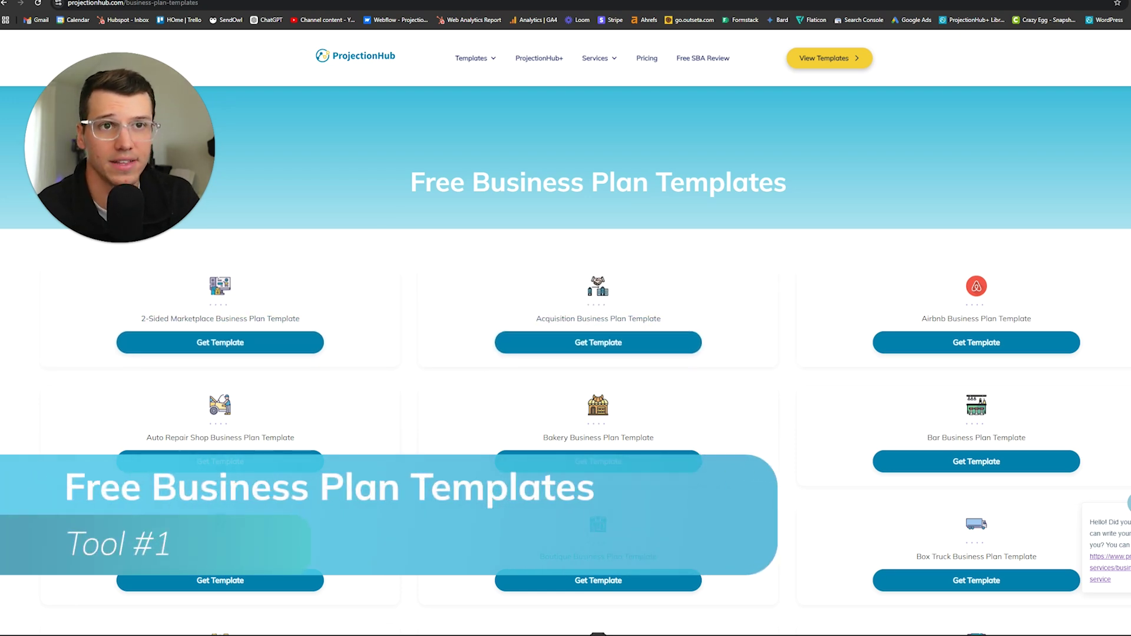
Browse the list of free business plan templates by industry on the ProjectionHub page.
{"action": "scroll", "coordinate": [664, 227], "scroll_direction": "down", "scroll_amount": 20}
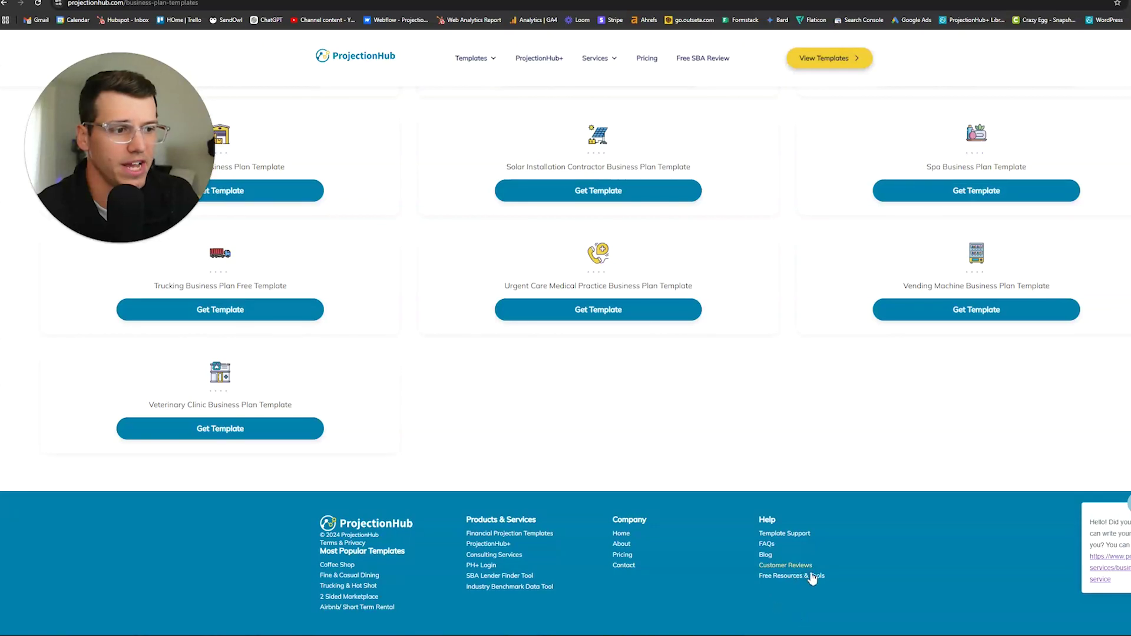
{"action": "scroll", "coordinate": [778, 542], "scroll_direction": "up", "scroll_amount": 2}
{"action": "scroll", "coordinate": [775, 529], "scroll_direction": "up", "scroll_amount": 20}
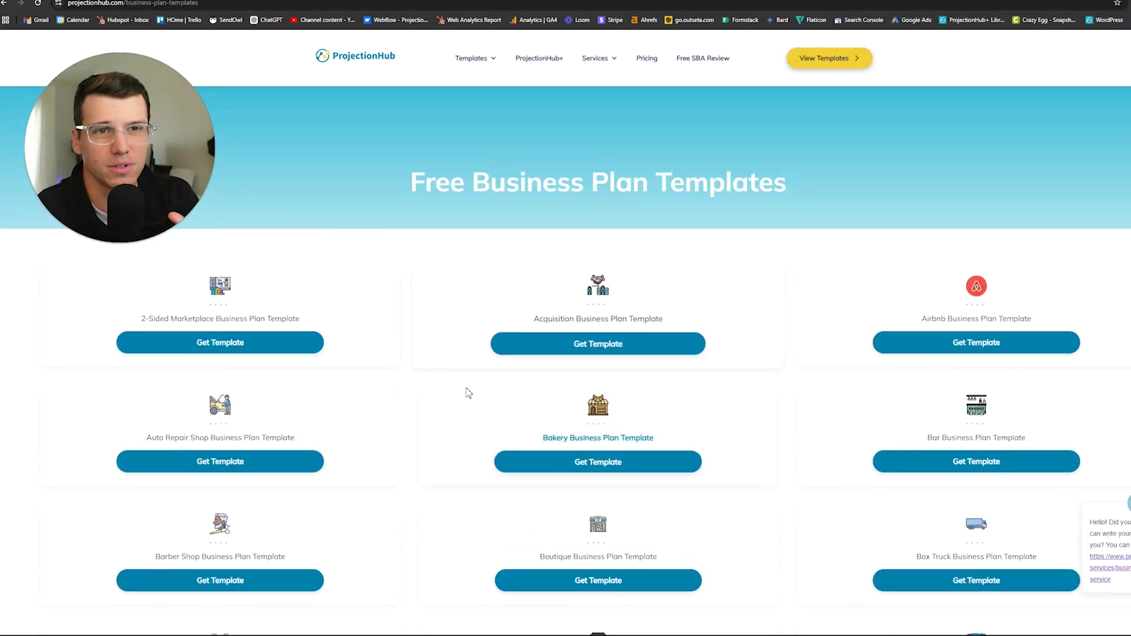
{"action": "scroll", "coordinate": [465, 391], "scroll_direction": "down", "scroll_amount": 3}
{"action": "scroll", "coordinate": [459, 394], "scroll_direction": "down", "scroll_amount": 4}
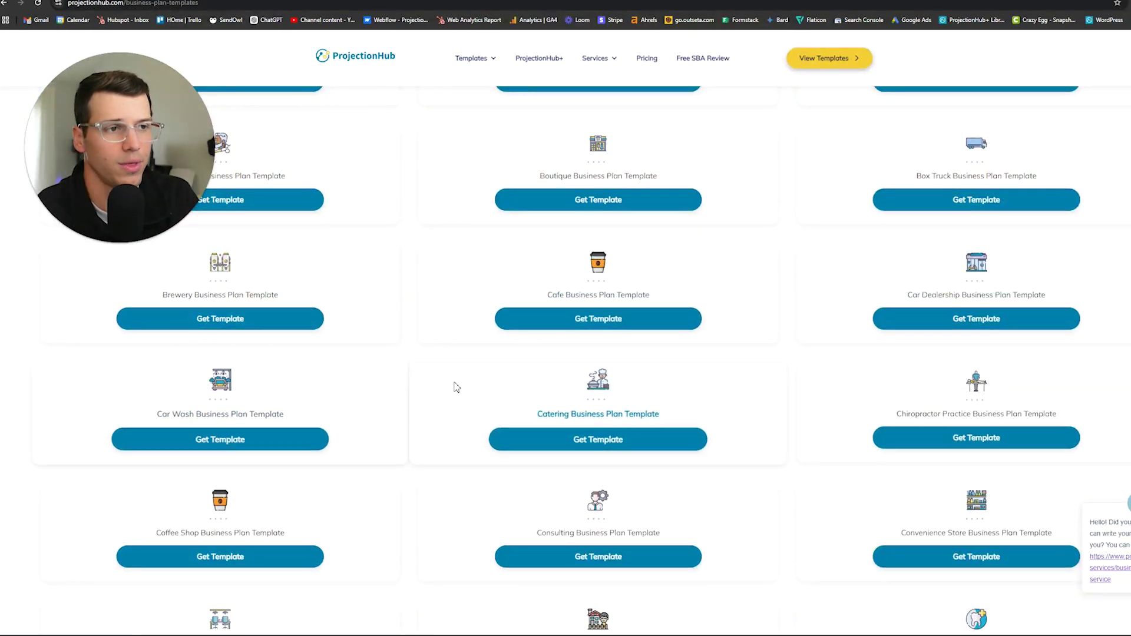
{"action": "scroll", "coordinate": [556, 371], "scroll_direction": "up", "scroll_amount": 7}
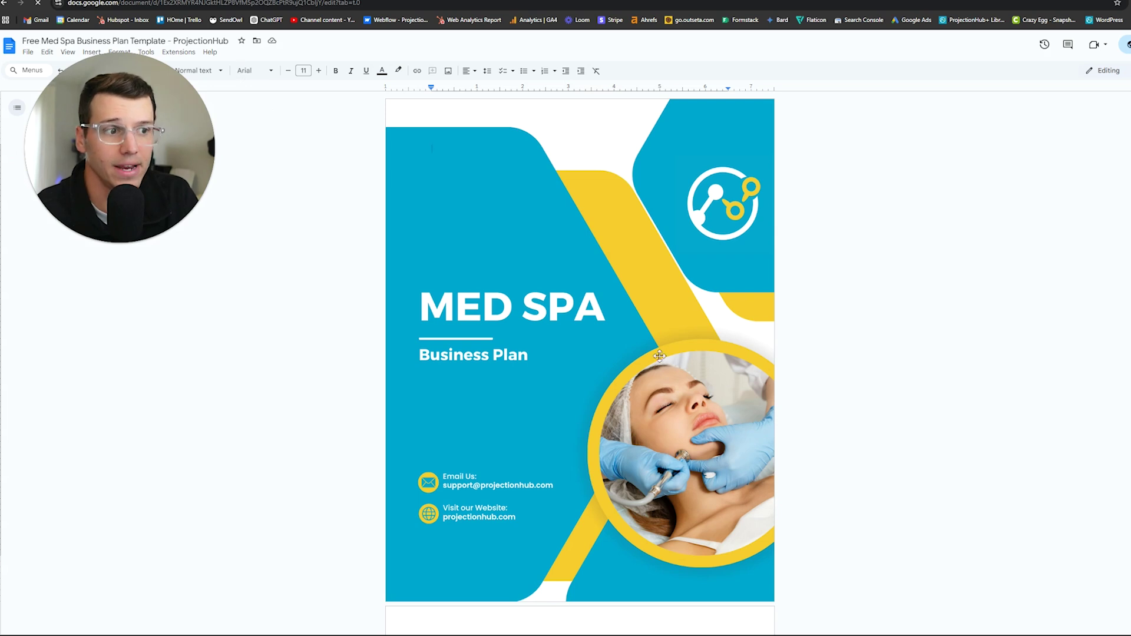
Review the Med Spa business plan template from the cover through the table of contents to the Executive Summary.
{"action": "scroll", "coordinate": [566, 409], "scroll_direction": "down", "scroll_amount": 1}
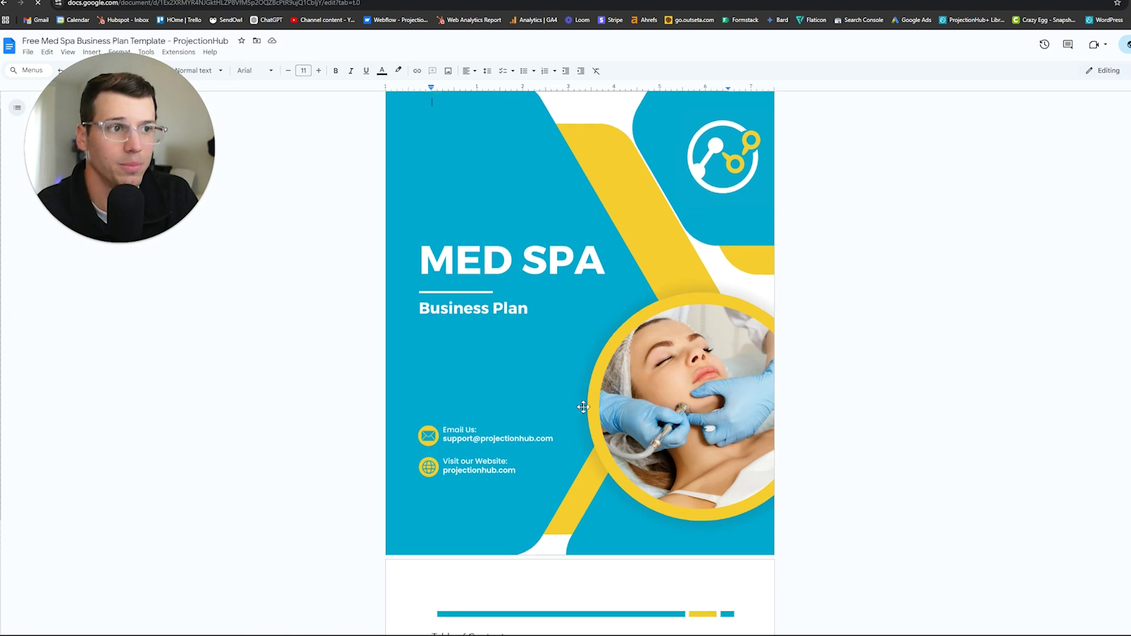
{"action": "scroll", "coordinate": [583, 406], "scroll_direction": "down", "scroll_amount": 8}
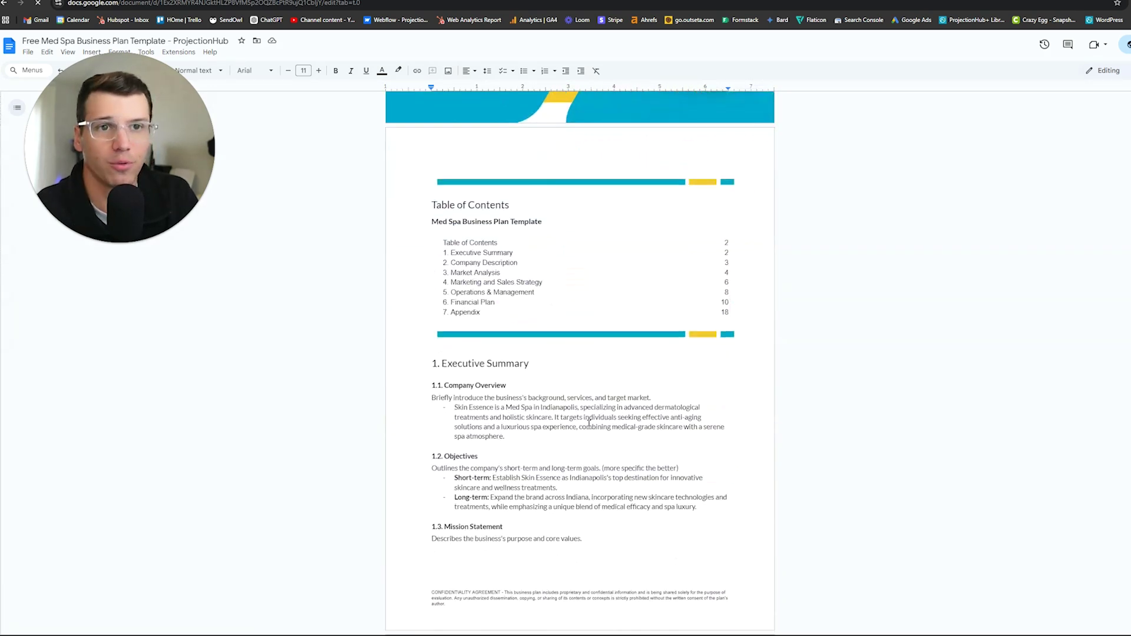
{"action": "scroll", "coordinate": [589, 422], "scroll_direction": "down", "scroll_amount": 2}
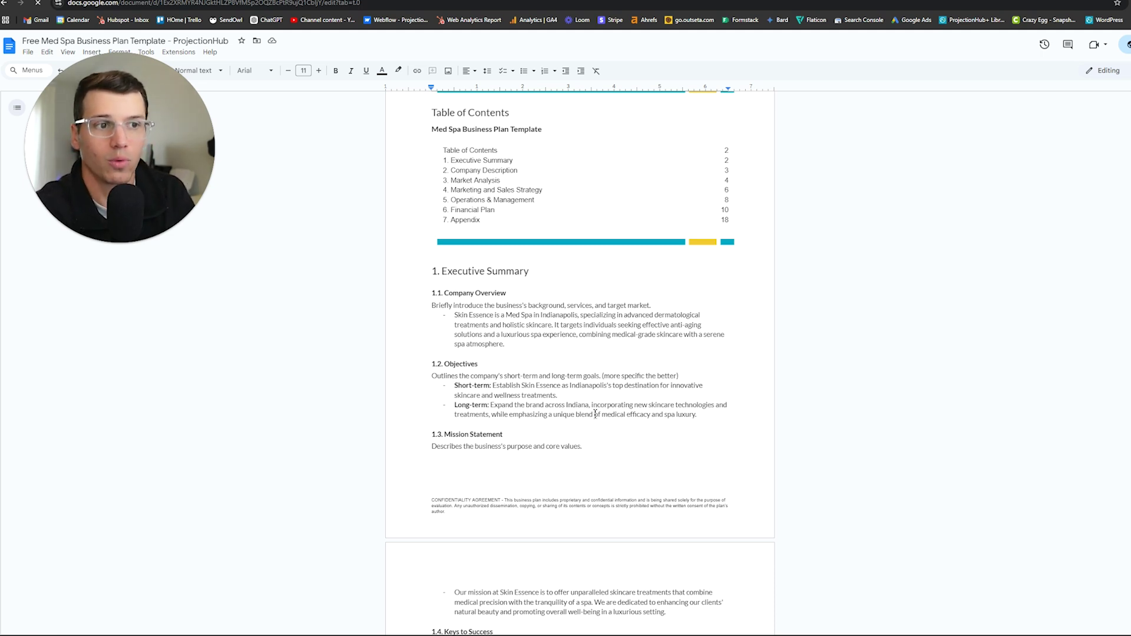
{"action": "scroll", "coordinate": [594, 414], "scroll_direction": "up", "scroll_amount": 2}
{"action": "scroll", "coordinate": [613, 434], "scroll_direction": "up", "scroll_amount": 2}
{"action": "scroll", "coordinate": [538, 236], "scroll_direction": "down", "scroll_amount": 5}
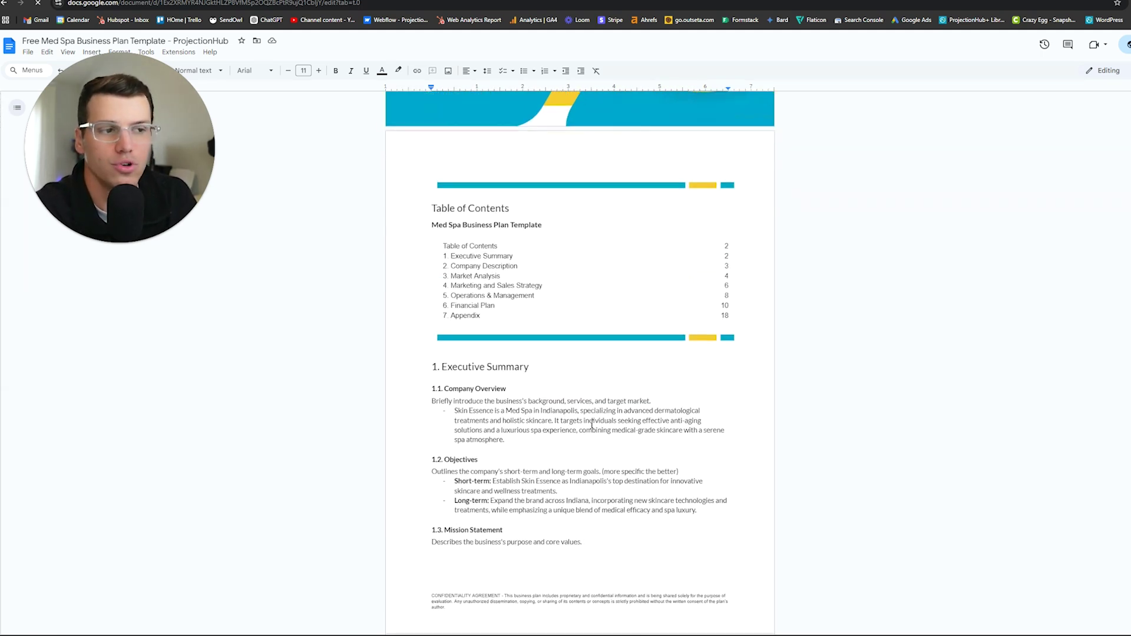
{"action": "scroll", "coordinate": [538, 235], "scroll_direction": "up", "scroll_amount": 1}
{"action": "scroll", "coordinate": [440, 229], "scroll_direction": "down", "scroll_amount": 2}
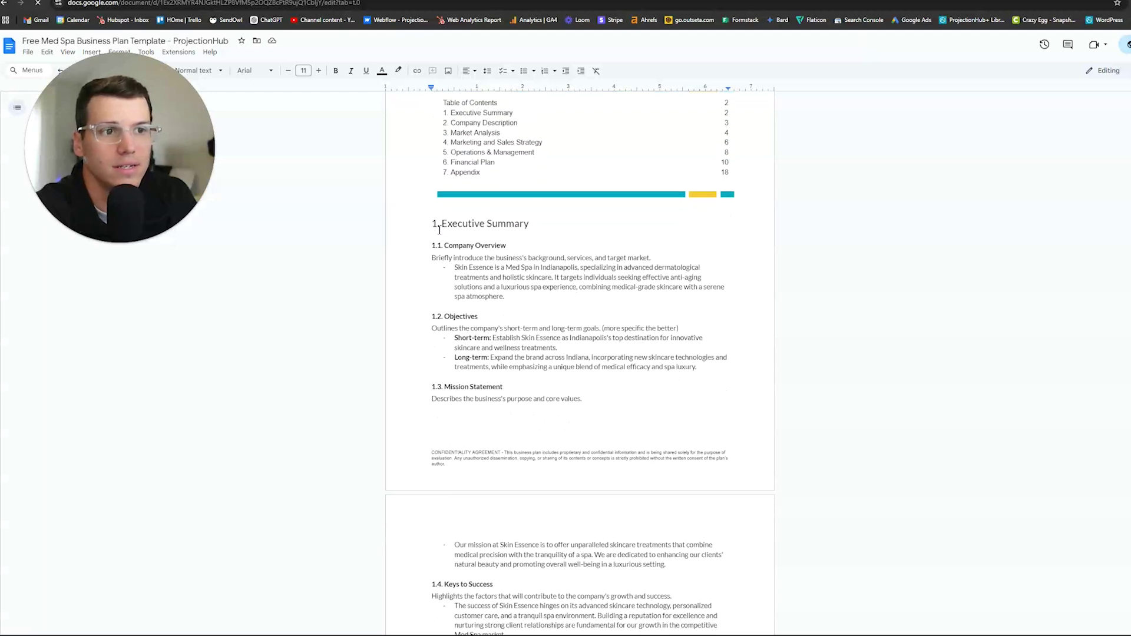
{"action": "scroll", "coordinate": [447, 228], "scroll_direction": "down", "scroll_amount": 3}
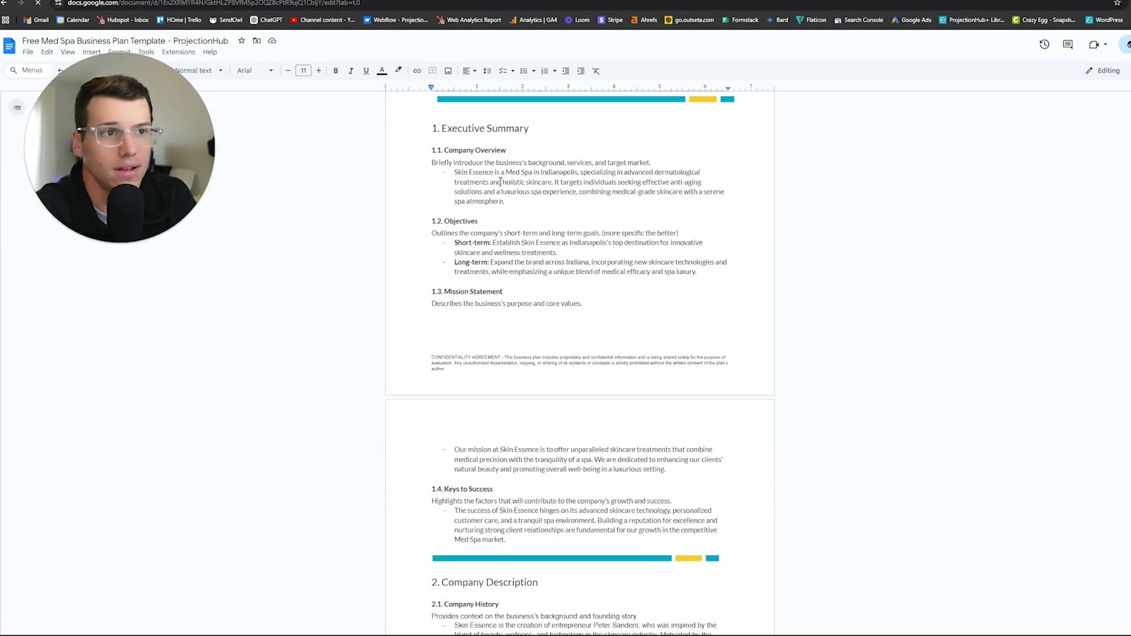
Examine the instruction line and the sample Skin Essence text under 1.1 Company Overview by selecting parts of them.
{"action": "left_click_drag", "start_coordinate": [442, 166], "coordinate": [553, 164]}
{"action": "left_click", "coordinate": [534, 193]}
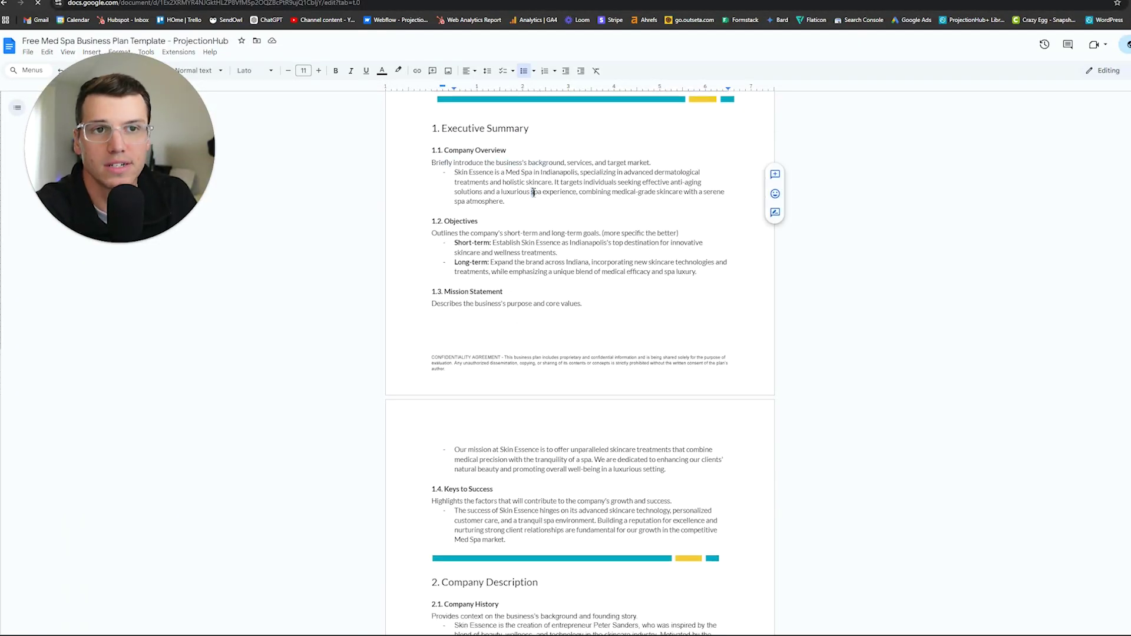
{"action": "key", "text": "ctrl+Left"}
{"action": "key", "text": "ctrl+Left"}
{"action": "key", "text": "ctrl+Left"}
{"action": "key", "text": "Left"}
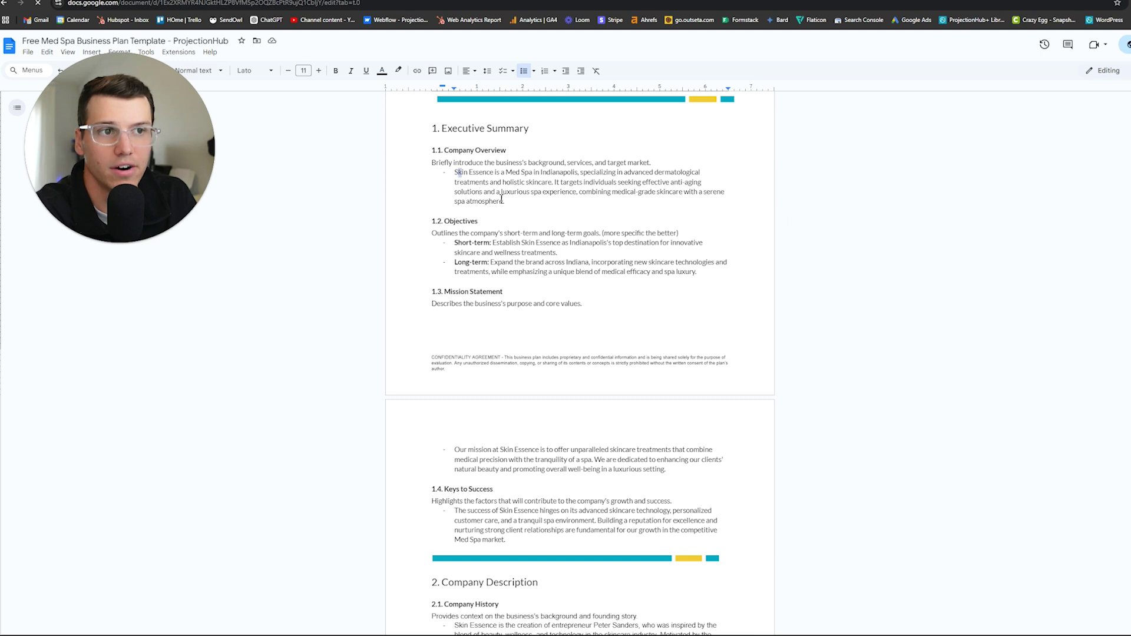
{"action": "left_click_drag", "start_coordinate": [501, 199], "coordinate": [511, 201]}
{"action": "left_click", "coordinate": [534, 198]}
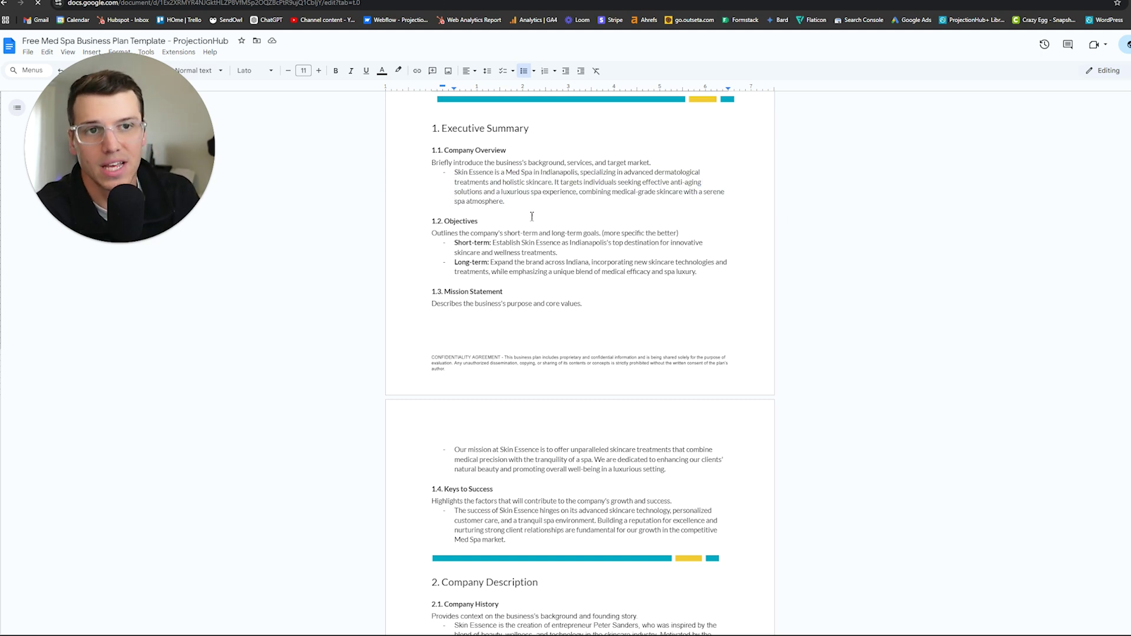
Review the table of contents again and read the Company Overview and Objectives of the Executive Summary.
{"action": "scroll", "coordinate": [535, 234], "scroll_direction": "up", "scroll_amount": 3}
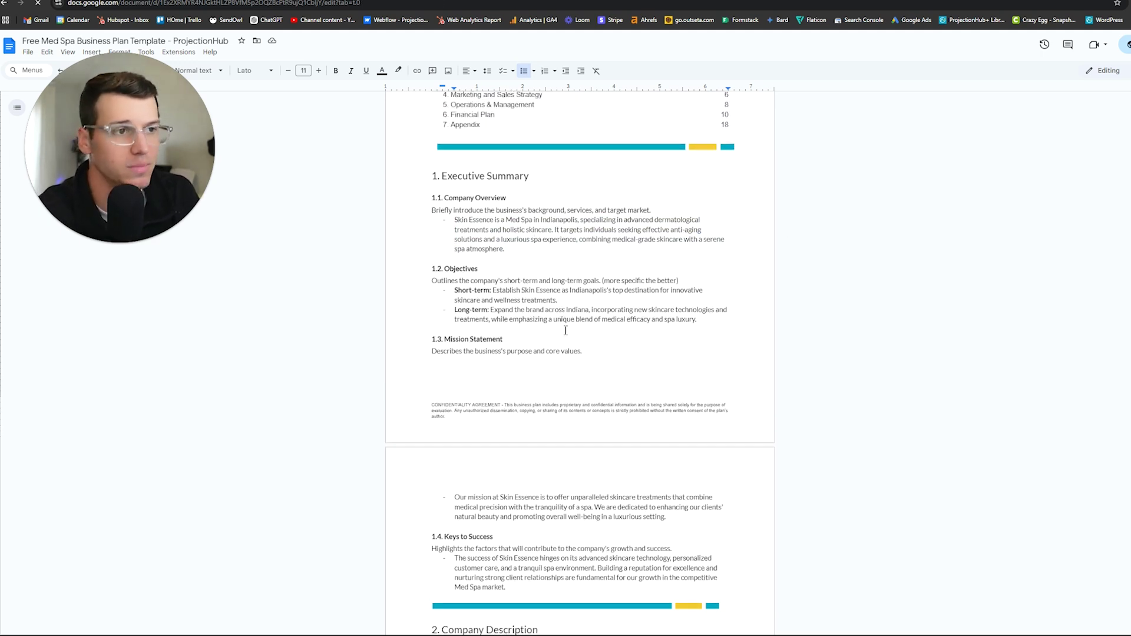
{"action": "scroll", "coordinate": [555, 390], "scroll_direction": "up", "scroll_amount": 6}
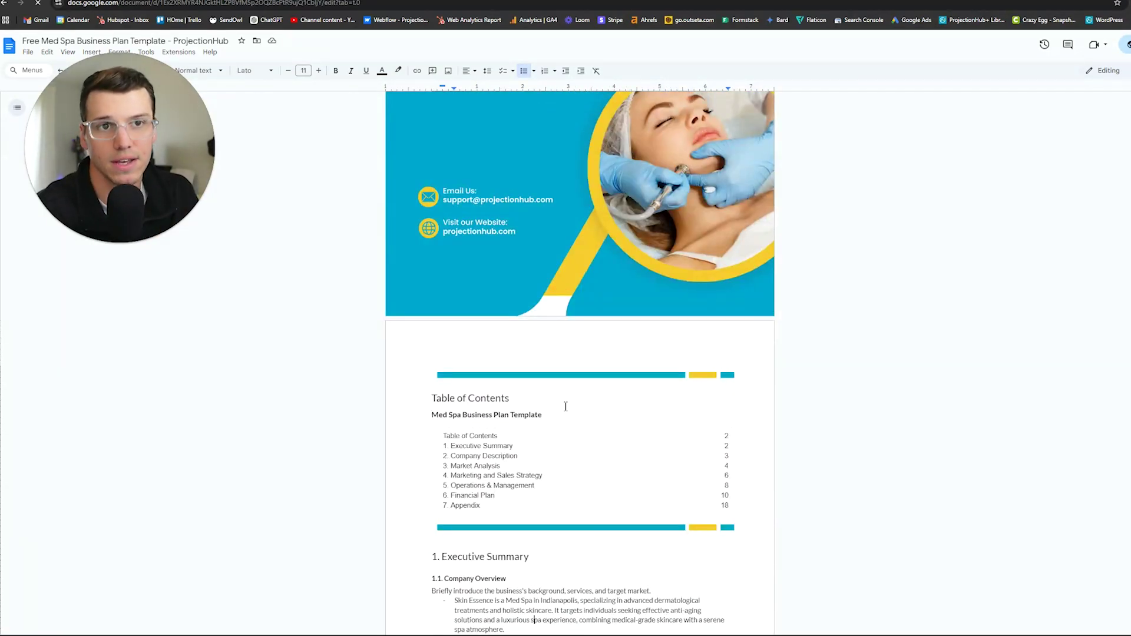
{"action": "scroll", "coordinate": [574, 463], "scroll_direction": "down", "scroll_amount": 3}
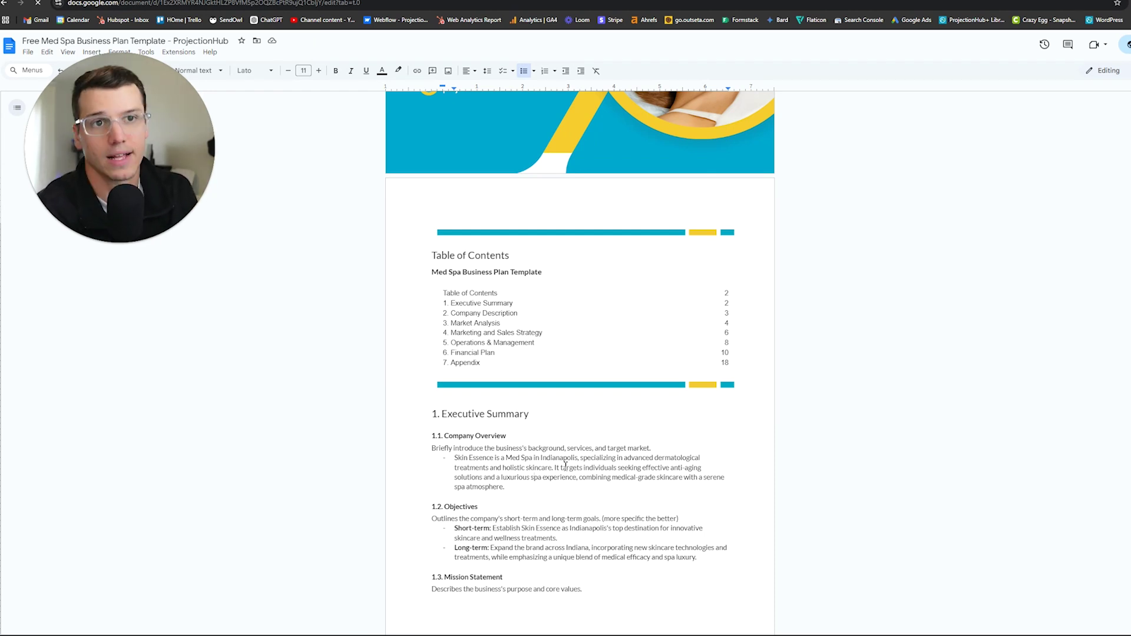
{"action": "scroll", "coordinate": [566, 465], "scroll_direction": "down", "scroll_amount": 2}
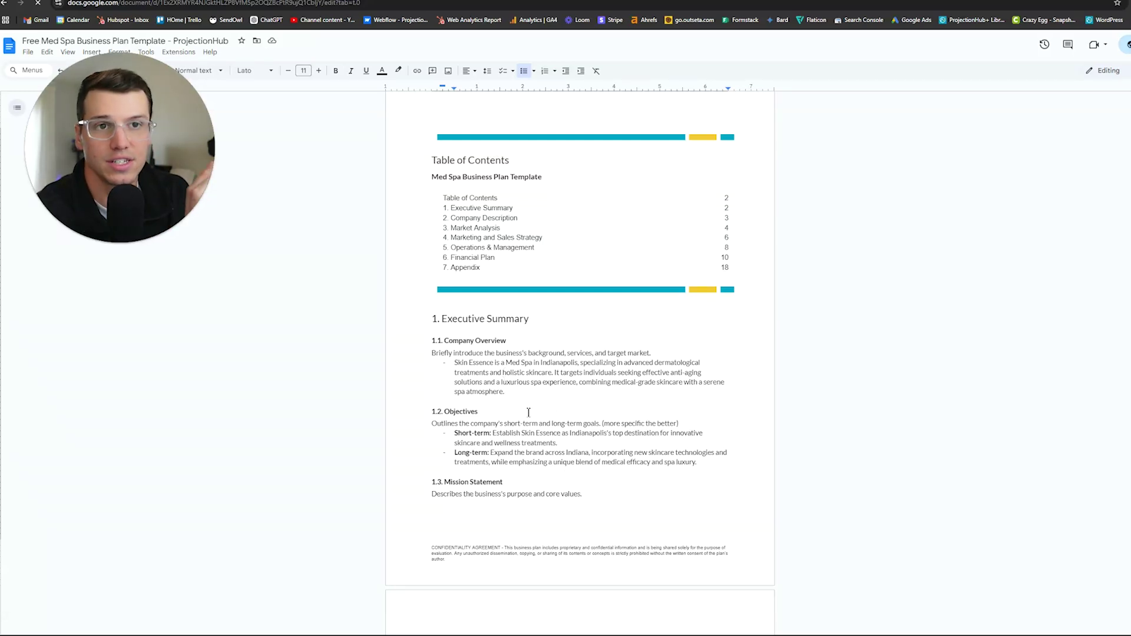
{"action": "scroll", "coordinate": [464, 318], "scroll_direction": "down", "scroll_amount": 1}
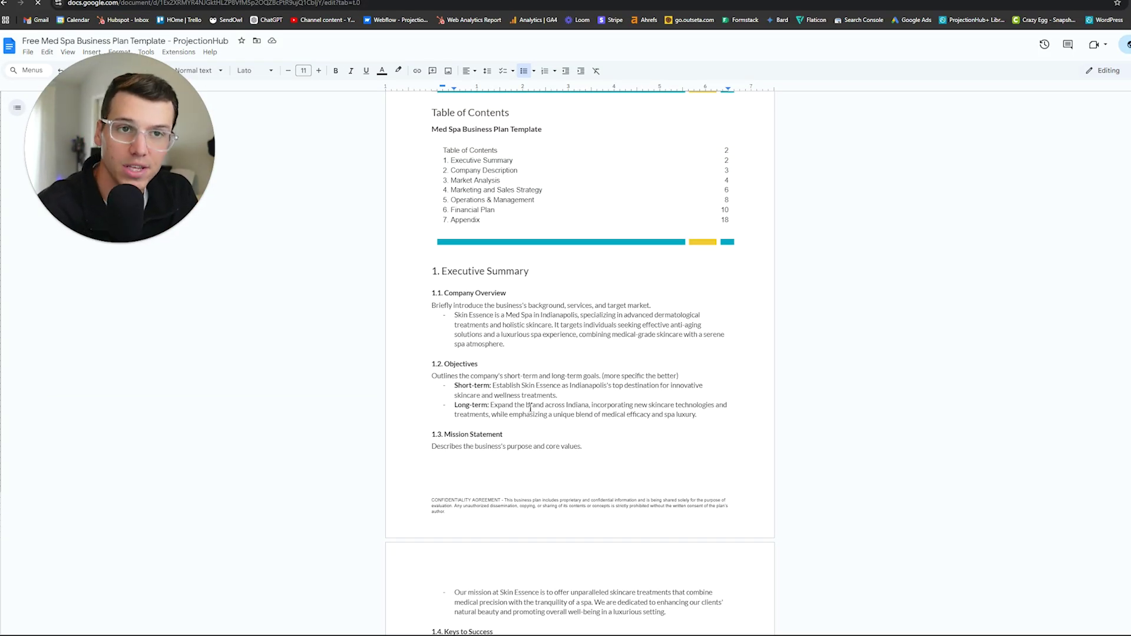
{"action": "scroll", "coordinate": [539, 408], "scroll_direction": "down", "scroll_amount": 1}
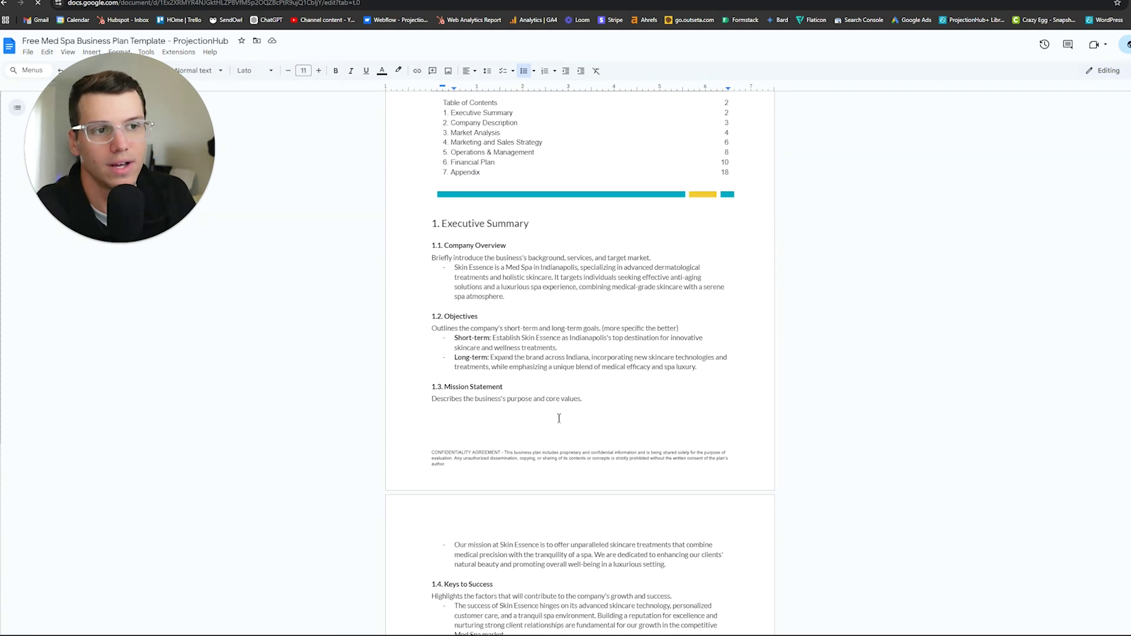
Read the sample mission statement for section 1.3, selecting its text to follow along.
{"action": "scroll", "coordinate": [558, 418], "scroll_direction": "down", "scroll_amount": 2}
{"action": "left_click_drag", "start_coordinate": [673, 472], "coordinate": [451, 455]}
{"action": "left_click", "coordinate": [504, 459]}
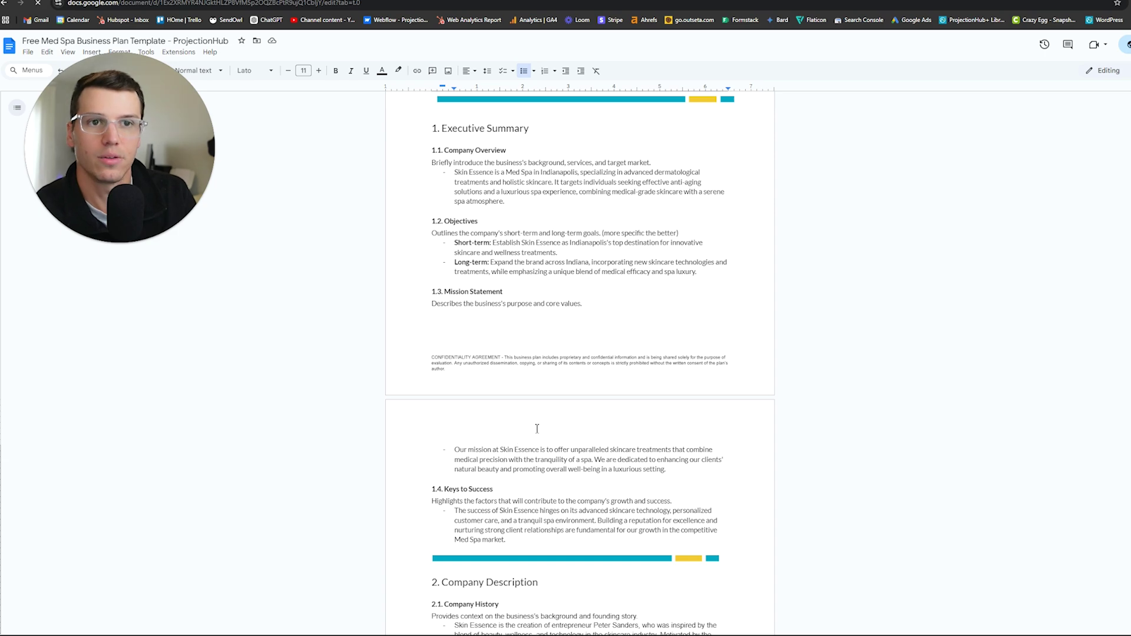
{"action": "scroll", "coordinate": [537, 428], "scroll_direction": "up", "scroll_amount": 2}
{"action": "scroll", "coordinate": [526, 416], "scroll_direction": "down", "scroll_amount": 1}
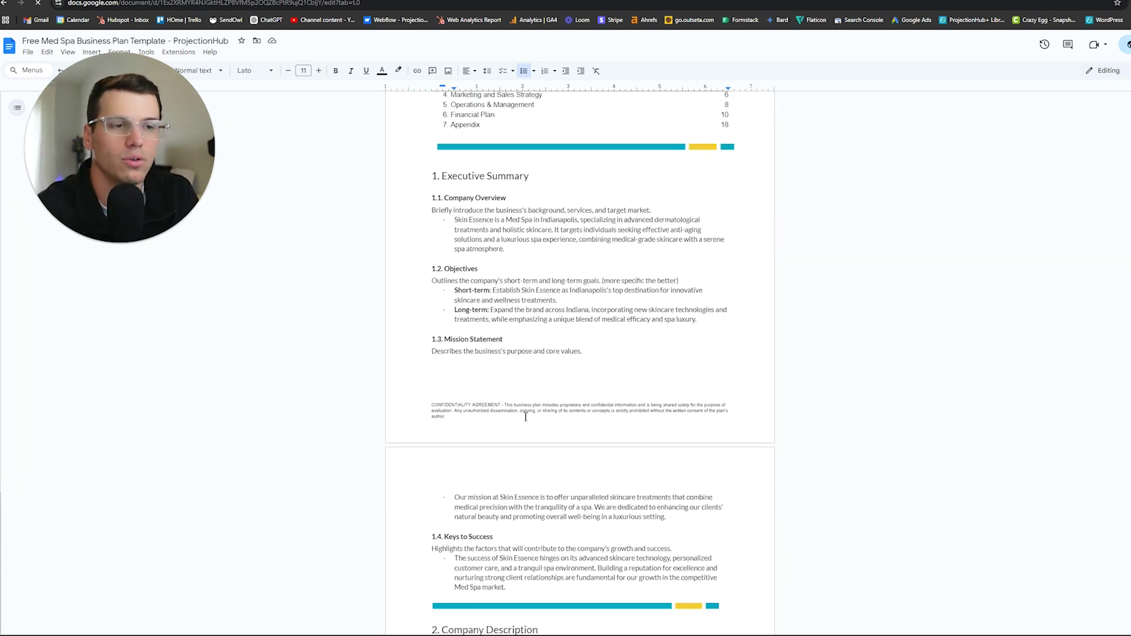
Examine the Key Point 1 market analysis examples and the start of the Marketing and Sales Strategy section.
{"action": "scroll", "coordinate": [550, 393], "scroll_direction": "down", "scroll_amount": 20}
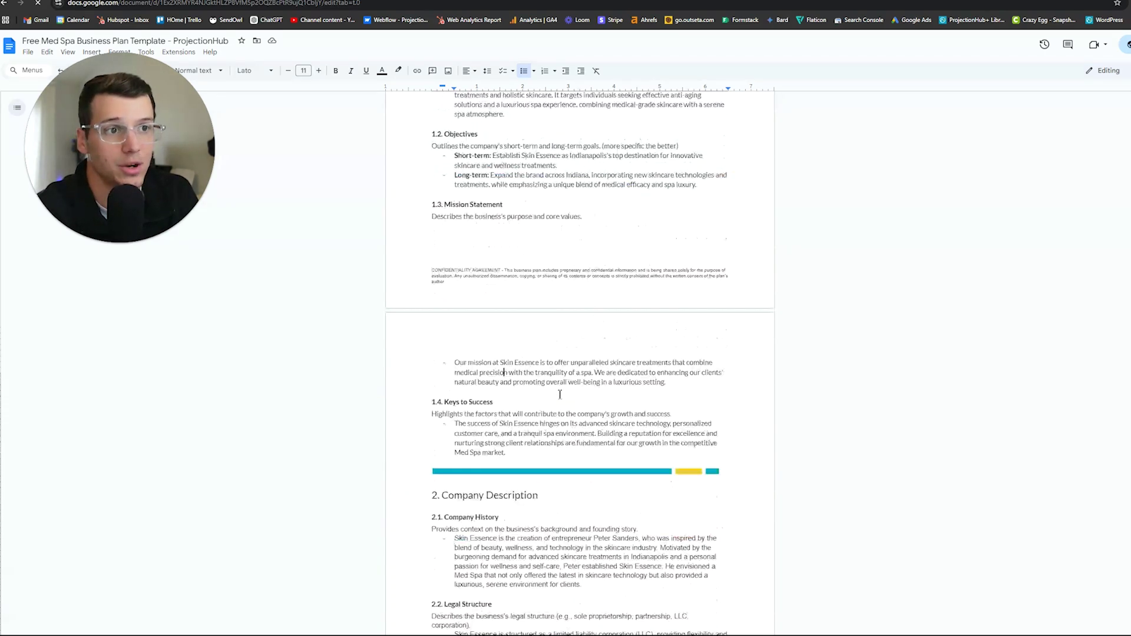
{"action": "scroll", "coordinate": [595, 386], "scroll_direction": "down", "scroll_amount": 2}
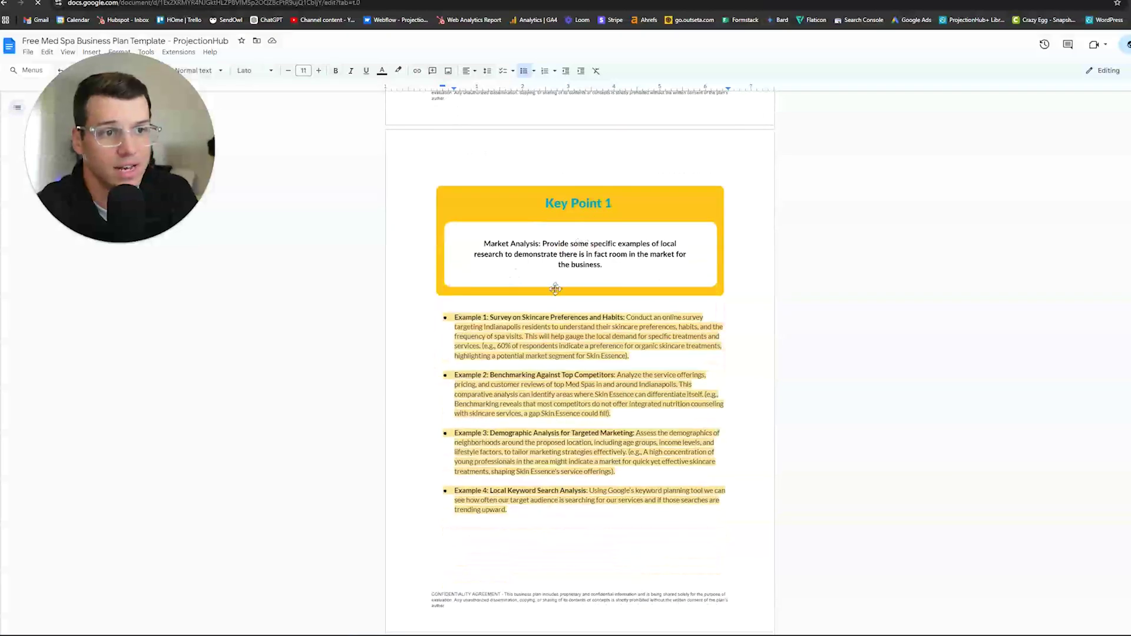
{"action": "scroll", "coordinate": [606, 440], "scroll_direction": "down", "scroll_amount": 3}
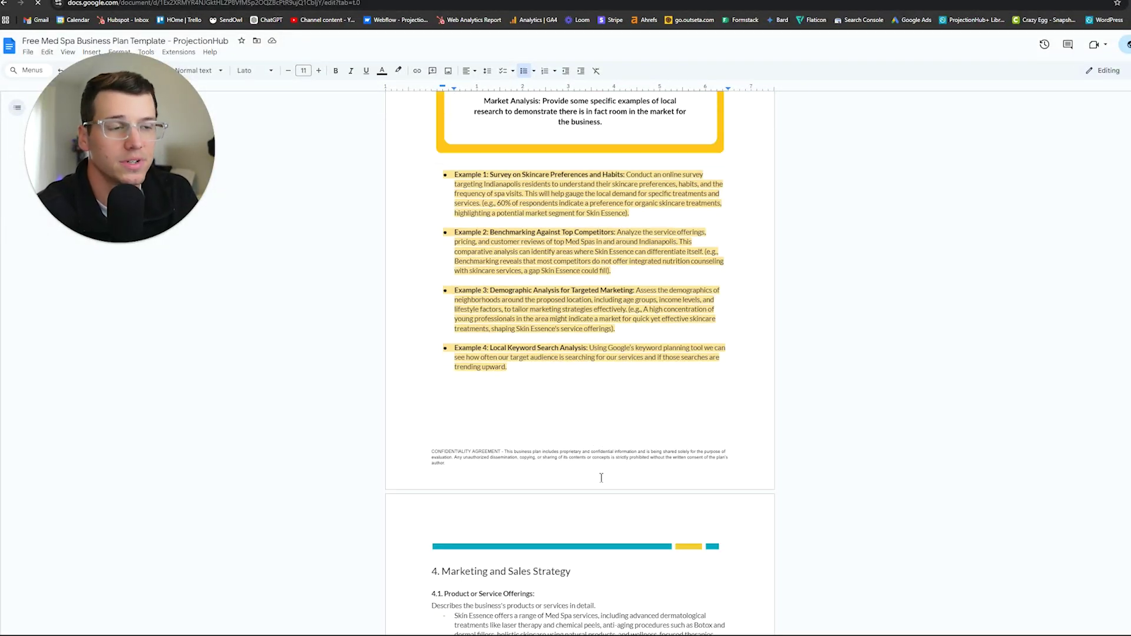
{"action": "scroll", "coordinate": [537, 341], "scroll_direction": "down", "scroll_amount": 4}
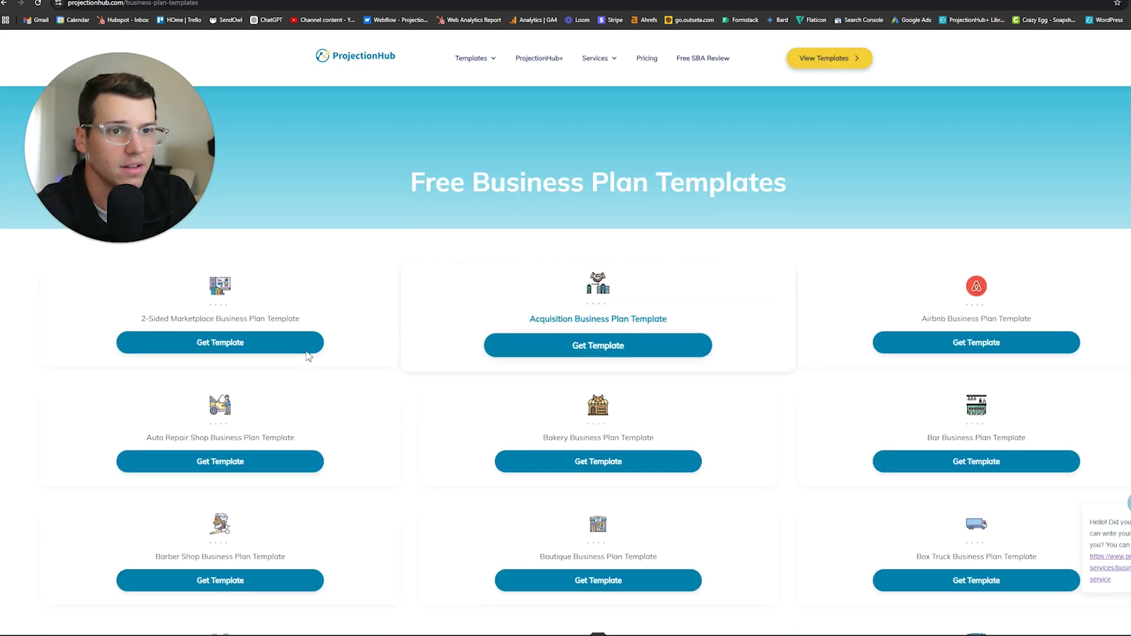
Open the free Auto Repair Shop business plan template page and review its download form, features and benefits.
{"action": "scroll", "coordinate": [311, 362], "scroll_direction": "down", "scroll_amount": 2}
{"action": "left_click", "coordinate": [266, 377]}
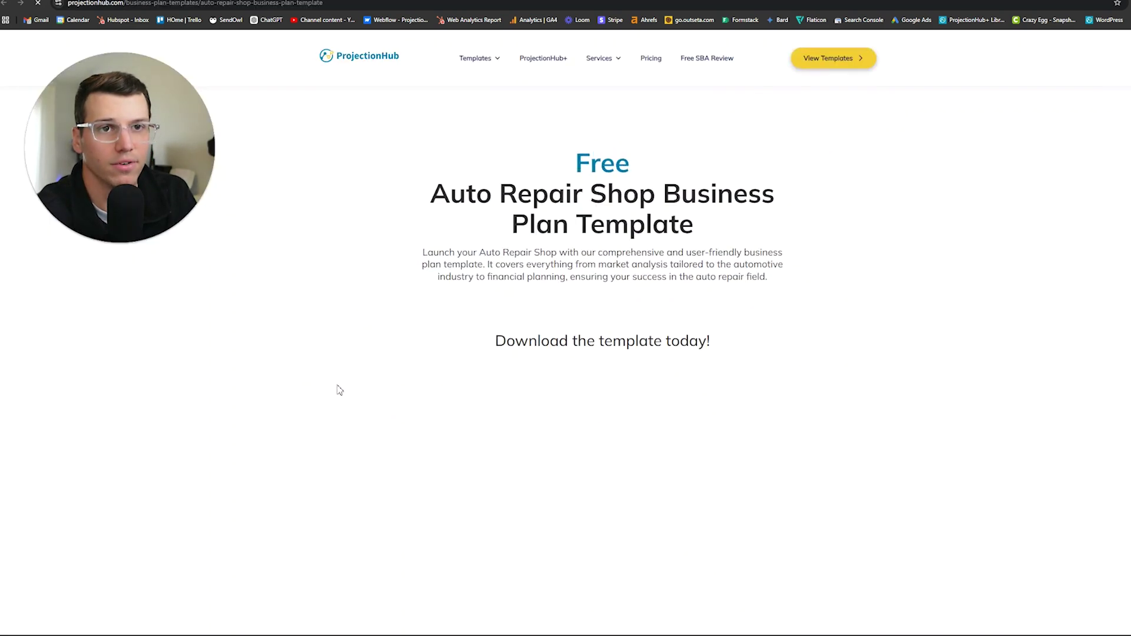
{"action": "scroll", "coordinate": [606, 312], "scroll_direction": "down", "scroll_amount": 3}
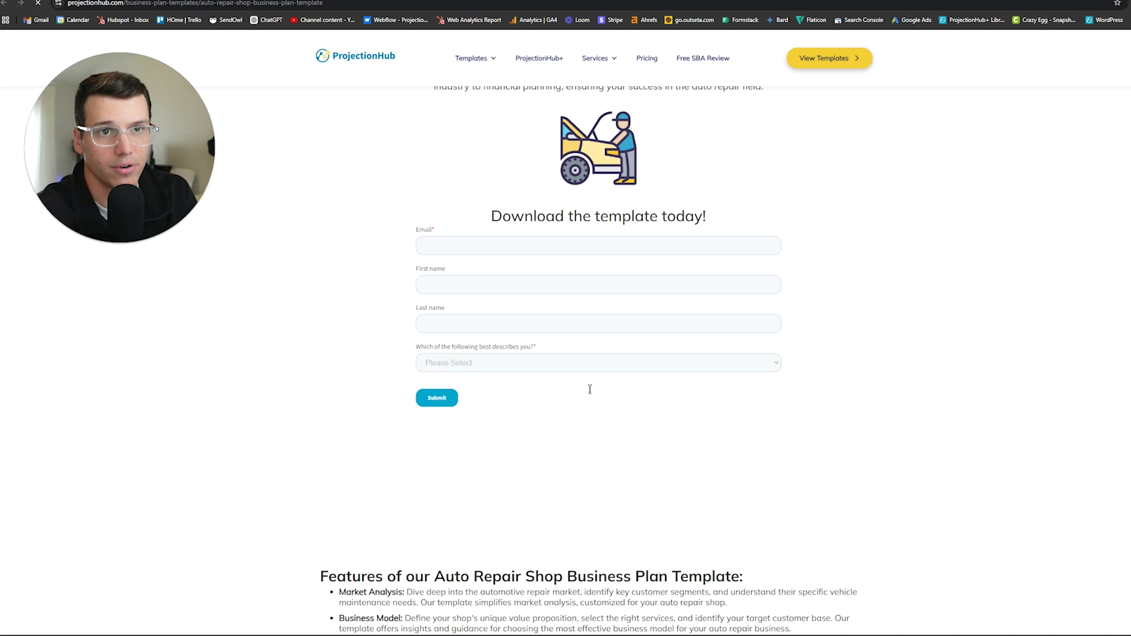
{"action": "scroll", "coordinate": [589, 389], "scroll_direction": "down", "scroll_amount": 10}
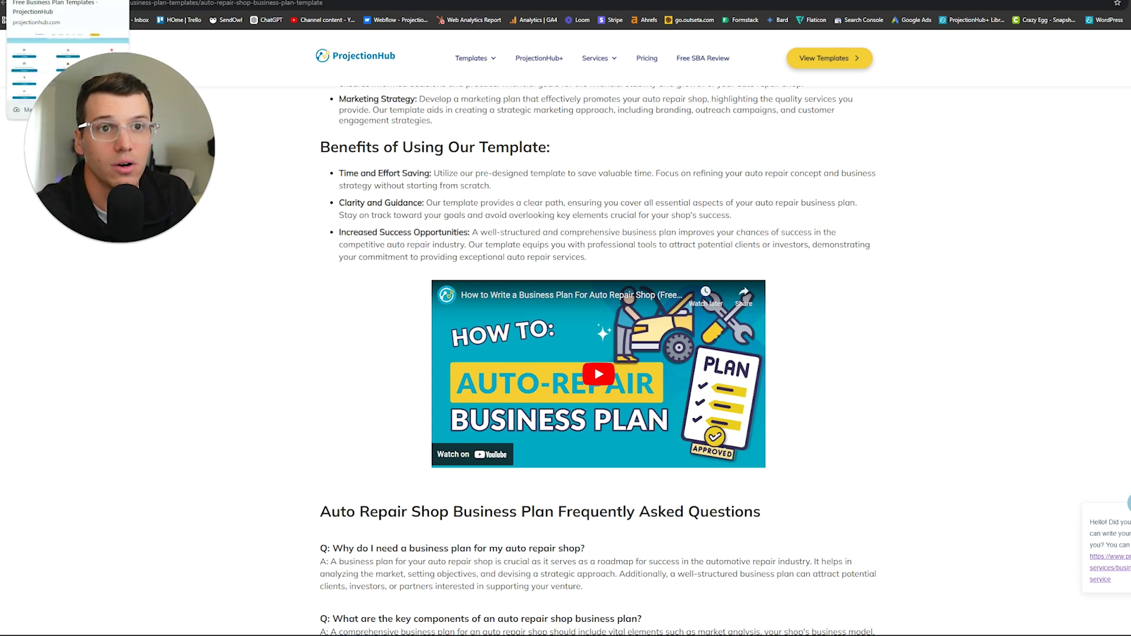
Return to the free business plan templates list and look through the available industries.
{"action": "left_click", "coordinate": [59, 1]}
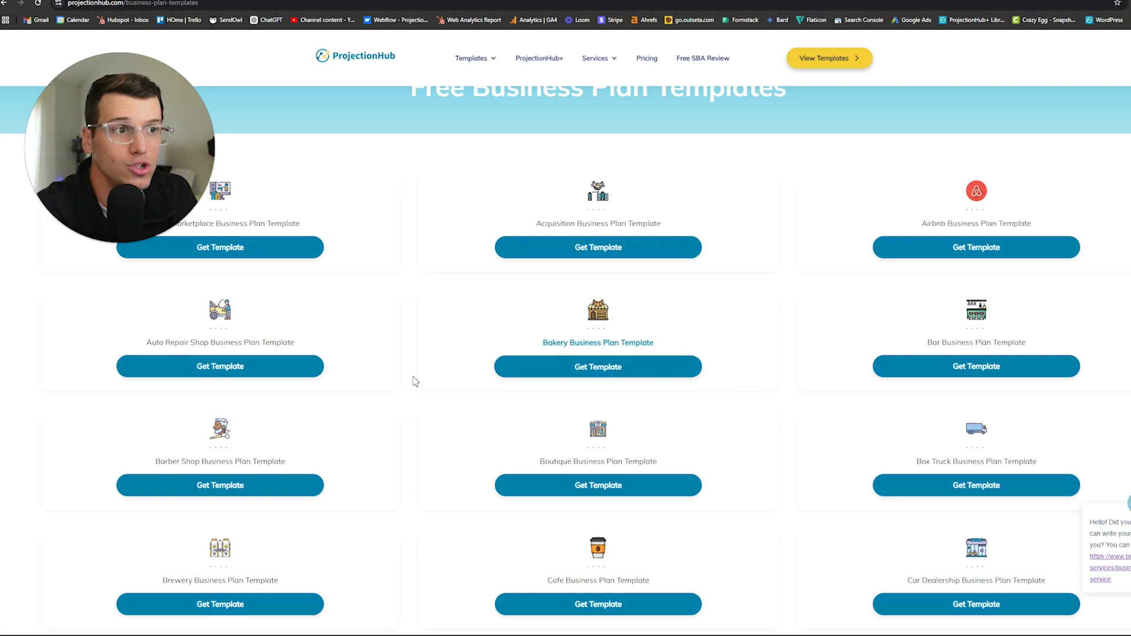
{"action": "scroll", "coordinate": [412, 379], "scroll_direction": "up", "scroll_amount": 2}
{"action": "scroll", "coordinate": [415, 377], "scroll_direction": "down", "scroll_amount": 3}
{"action": "scroll", "coordinate": [417, 381], "scroll_direction": "down", "scroll_amount": 12}
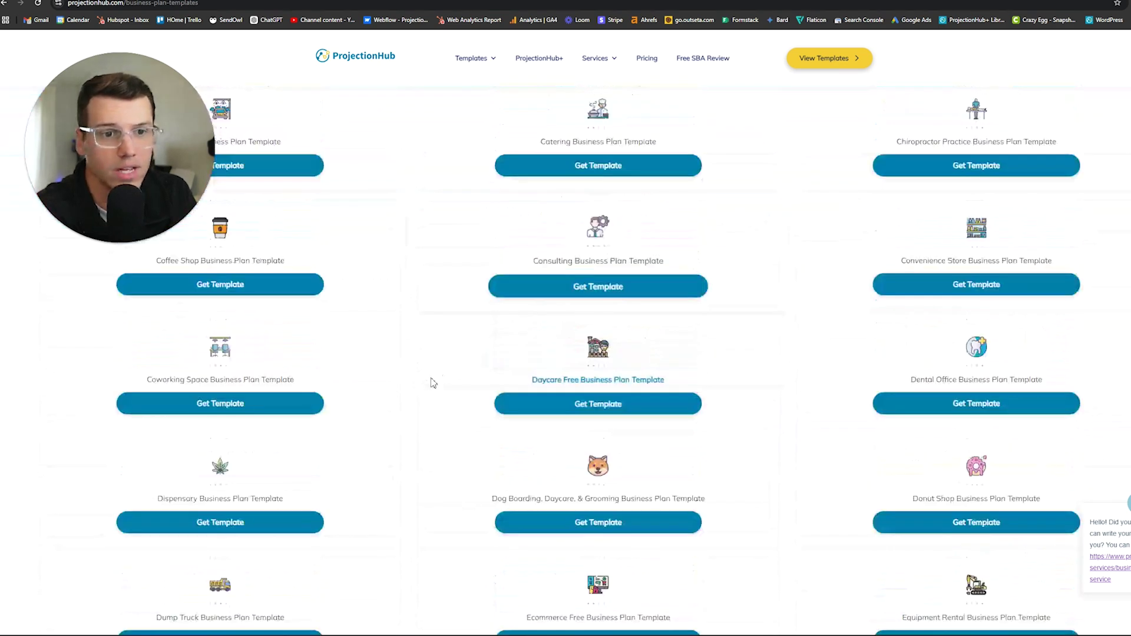
{"action": "scroll", "coordinate": [443, 387], "scroll_direction": "down", "scroll_amount": 4}
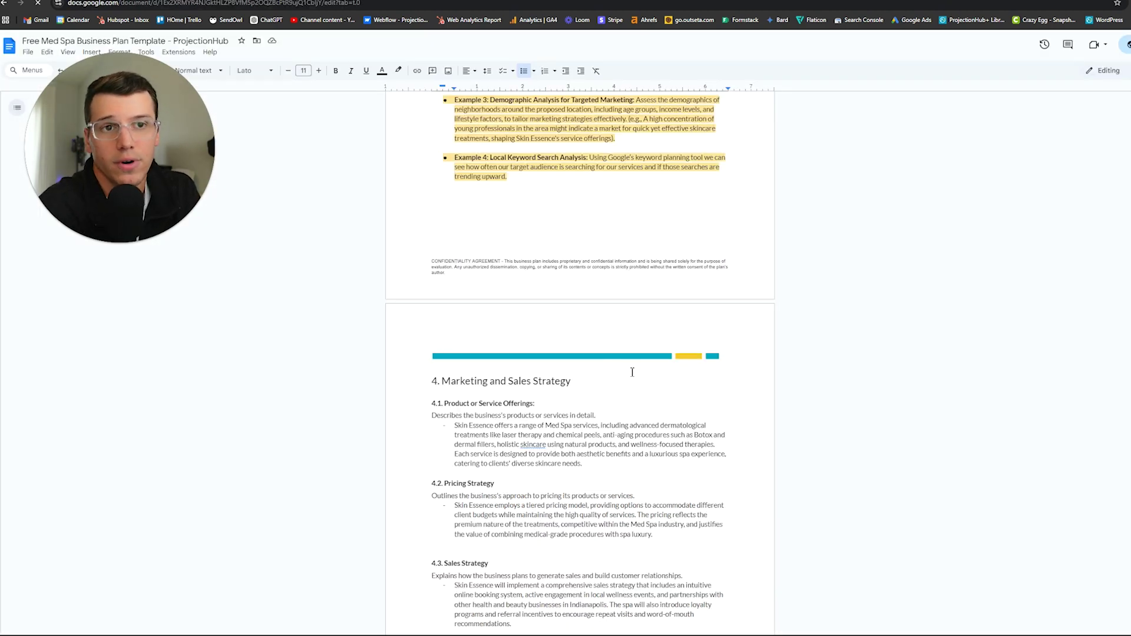
Skim the Med Spa template back from Marketing and Sales Strategy toward the start of the document.
{"action": "scroll", "coordinate": [632, 372], "scroll_direction": "up", "scroll_amount": 15}
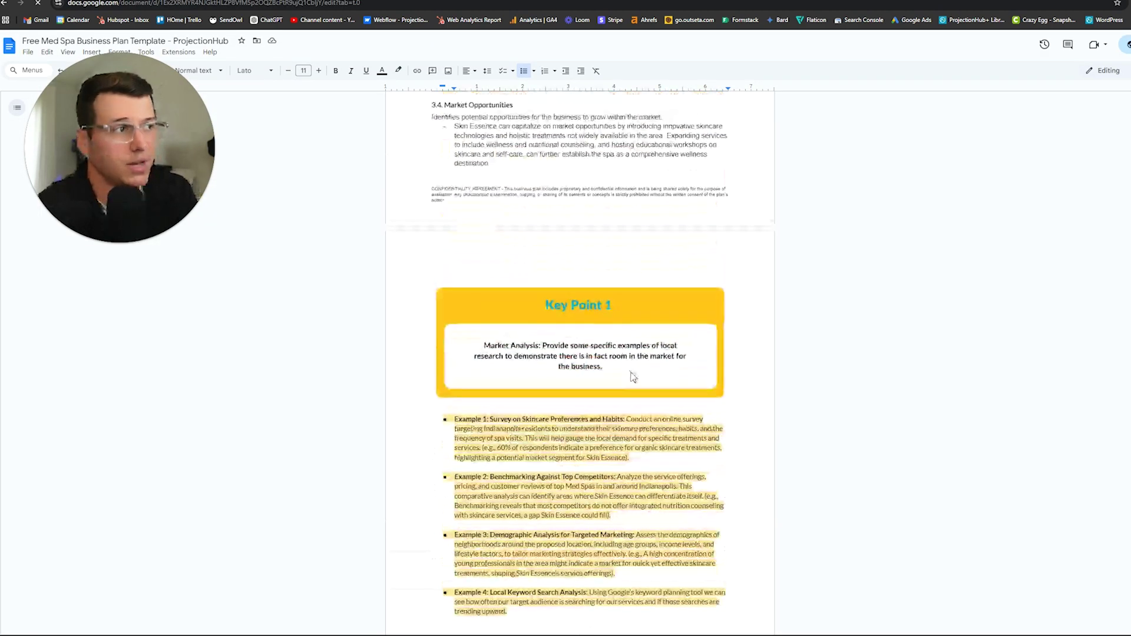
{"action": "scroll", "coordinate": [627, 378], "scroll_direction": "up", "scroll_amount": 10}
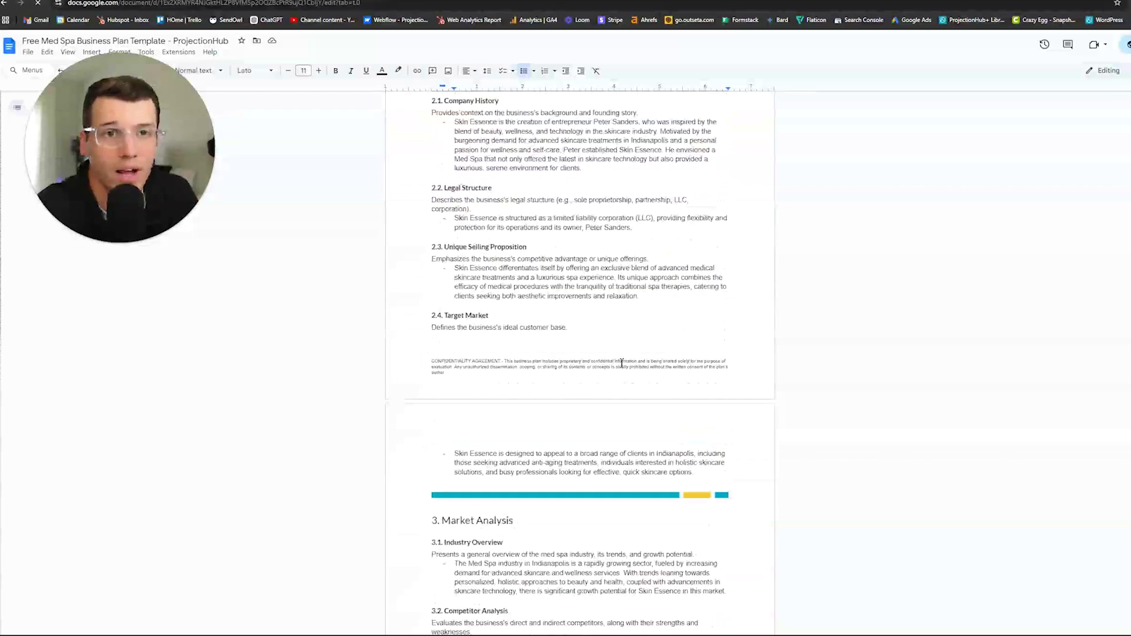
{"action": "scroll", "coordinate": [623, 357], "scroll_direction": "up", "scroll_amount": 12}
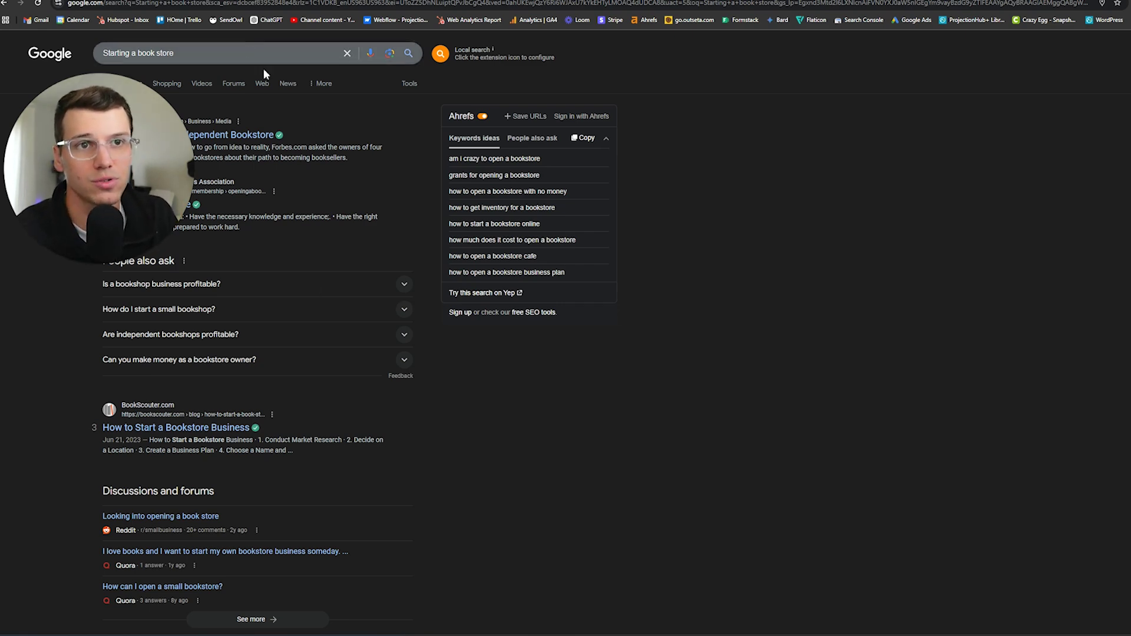
Look through the Google results for "Starting a book store", including the forum discussions and the guides on opening a bookstore.
{"action": "scroll", "coordinate": [326, 348], "scroll_direction": "down", "scroll_amount": 2}
{"action": "scroll", "coordinate": [332, 361], "scroll_direction": "down", "scroll_amount": 1}
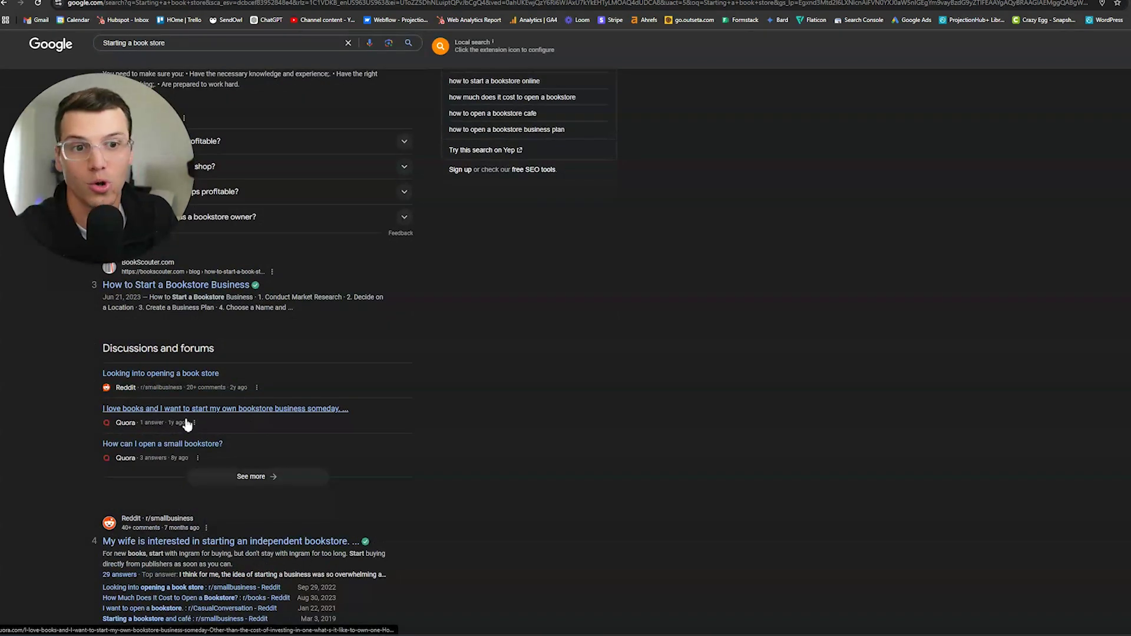
{"action": "scroll", "coordinate": [224, 417], "scroll_direction": "down", "scroll_amount": 1}
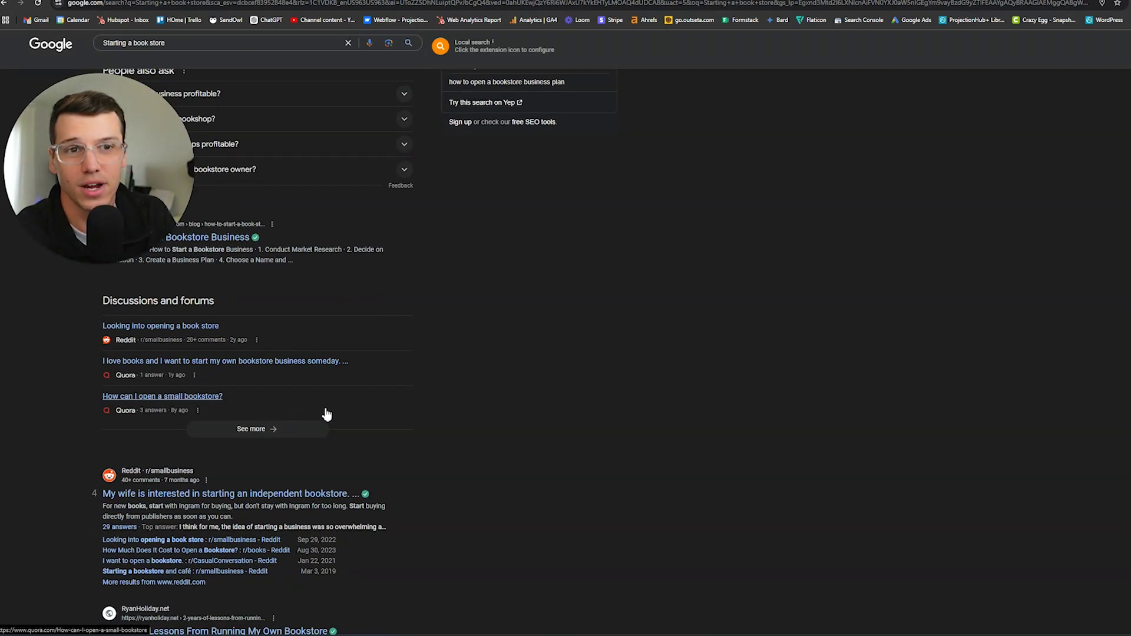
{"action": "scroll", "coordinate": [246, 451], "scroll_direction": "down", "scroll_amount": 1}
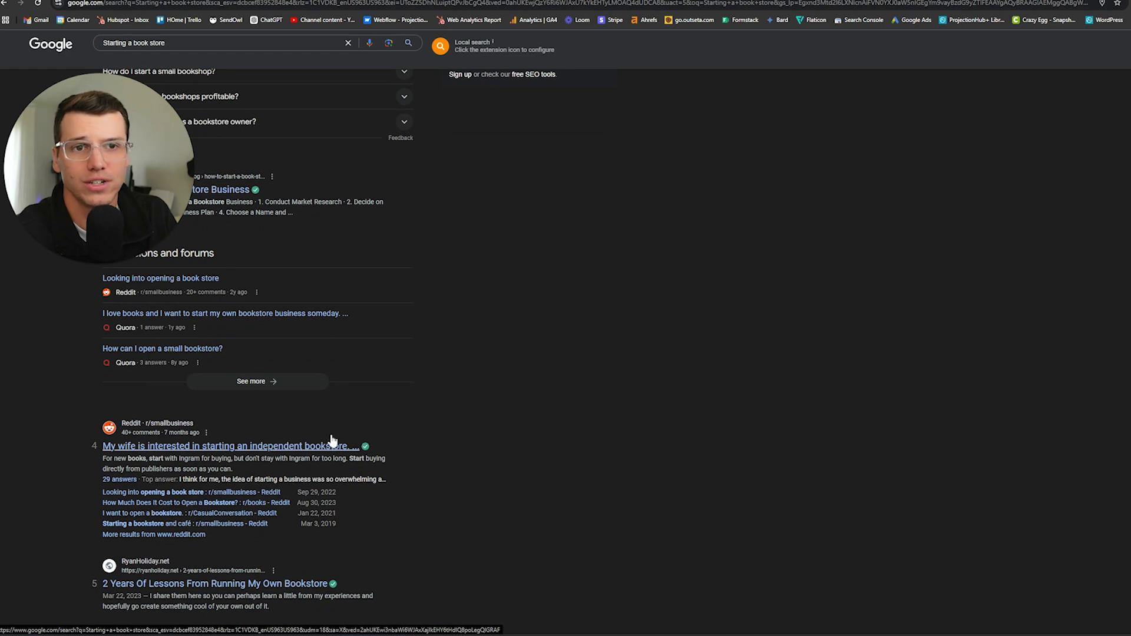
{"action": "scroll", "coordinate": [489, 439], "scroll_direction": "down", "scroll_amount": 1}
{"action": "scroll", "coordinate": [481, 439], "scroll_direction": "down", "scroll_amount": 1}
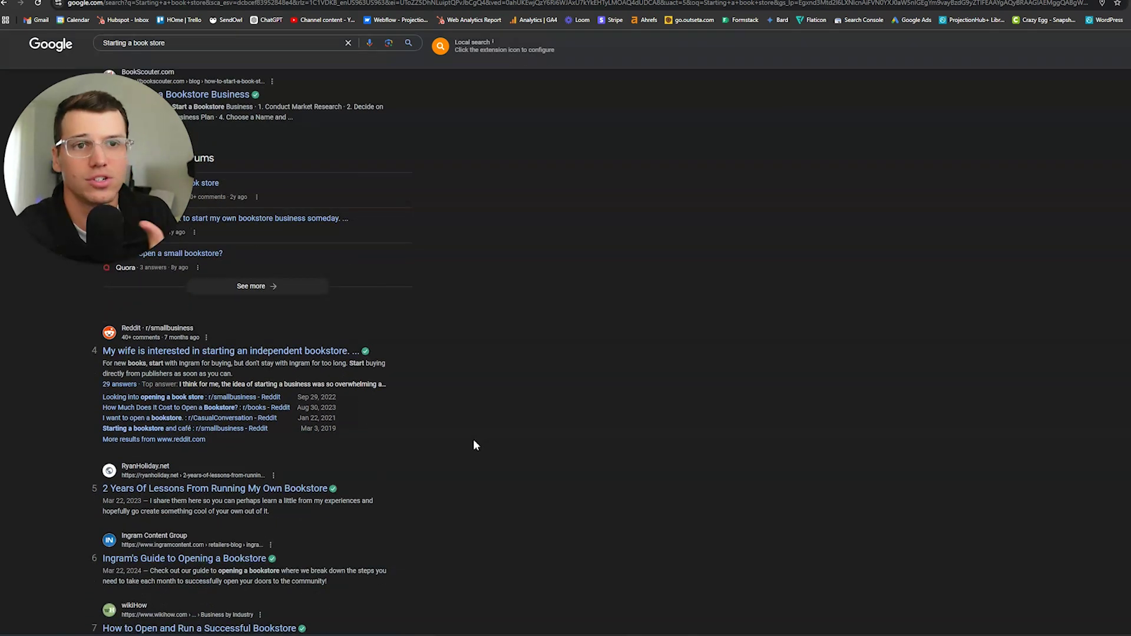
{"action": "scroll", "coordinate": [466, 438], "scroll_direction": "down", "scroll_amount": 2}
{"action": "scroll", "coordinate": [458, 441], "scroll_direction": "down", "scroll_amount": 4}
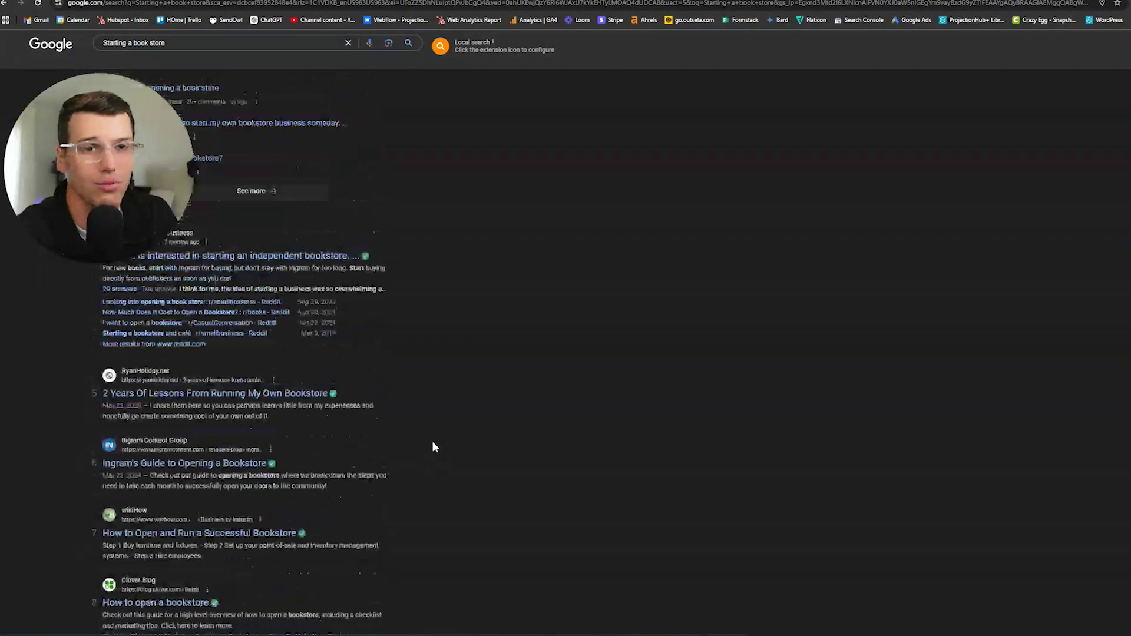
{"action": "scroll", "coordinate": [433, 447], "scroll_direction": "up", "scroll_amount": 7}
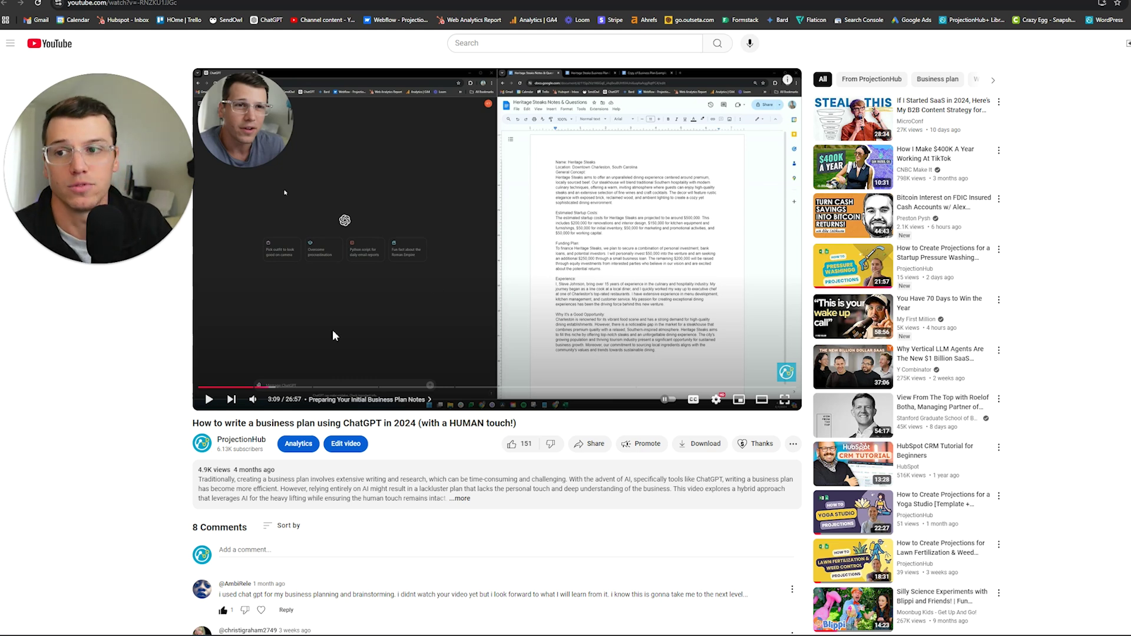
Switch to ChatGPT and ask "I want to open a BOokstore in Indianapolis, Indiana. What is the market like? And who are the primary competitors?".
{"action": "mouse_move", "coordinate": [173, 263]}
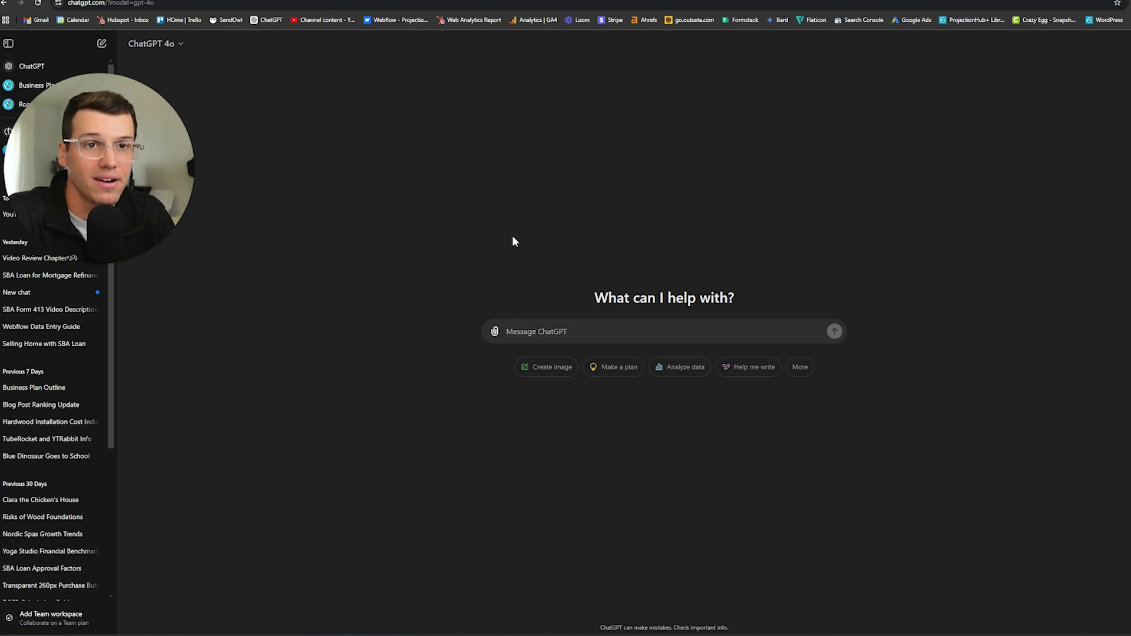
{"action": "type", "text": "I wan"}
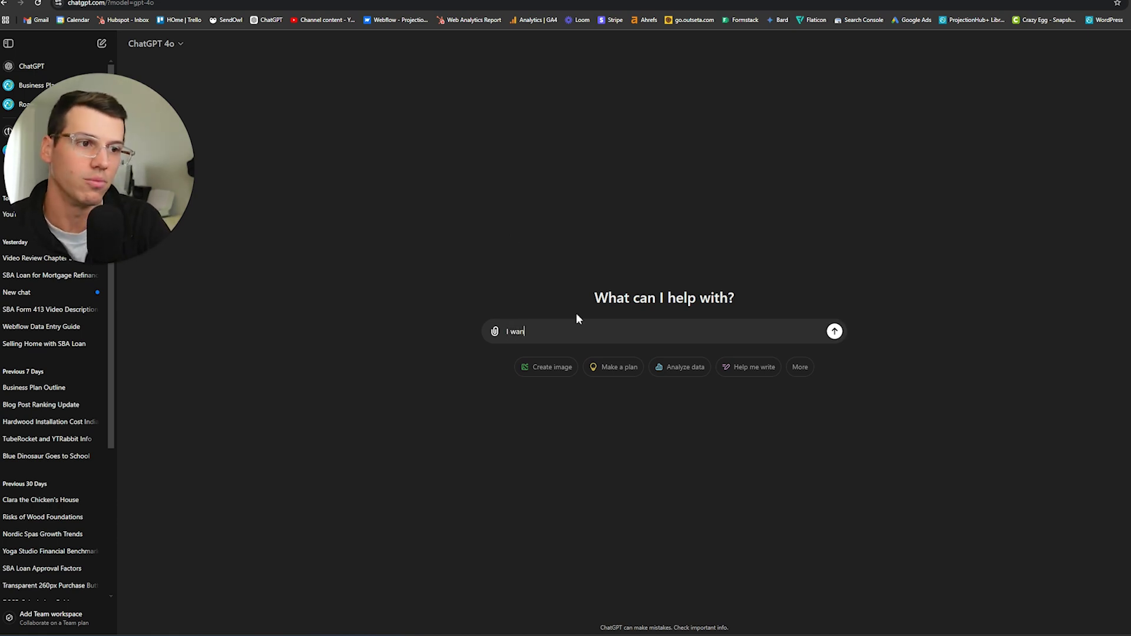
{"action": "type", "text": " ttt open a BOok"}
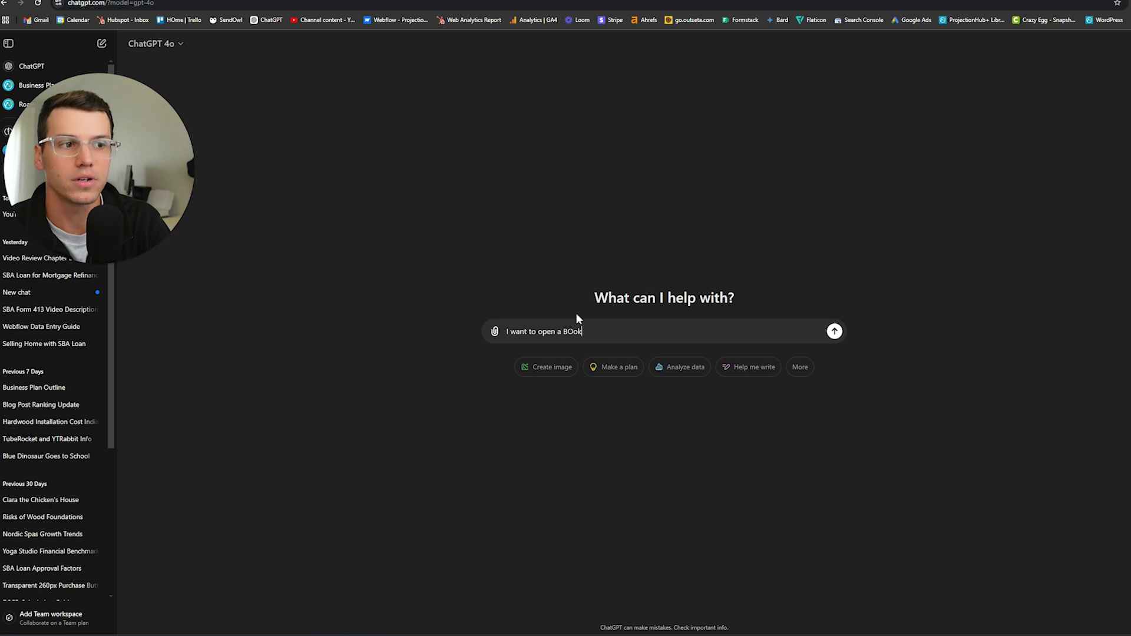
{"action": "type", "text": "store in Indian"}
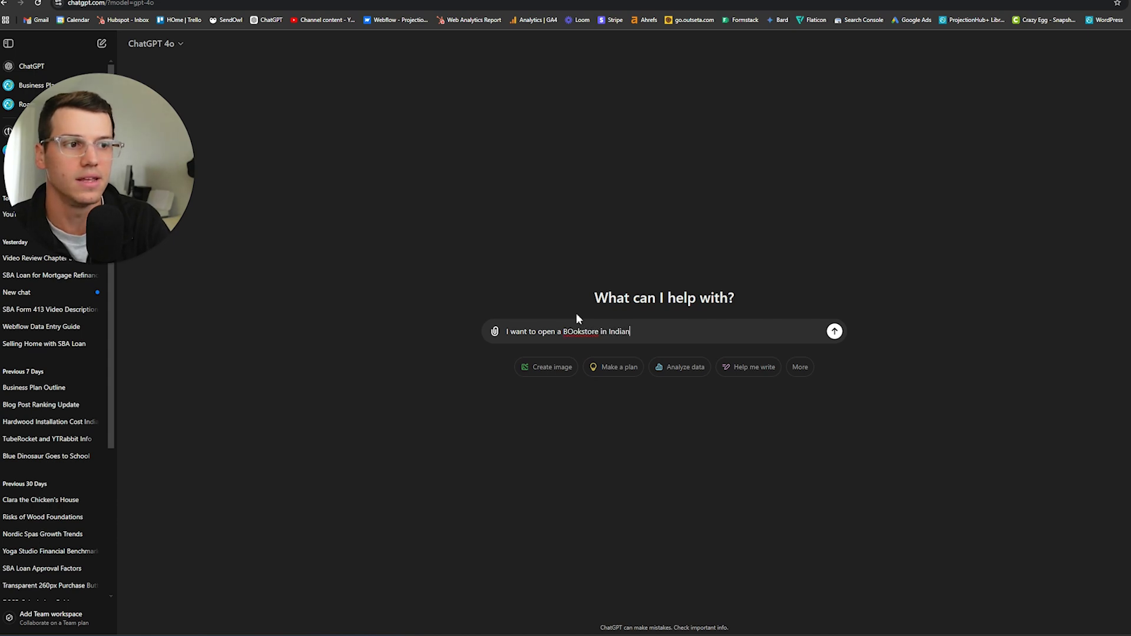
{"action": "type", "text": "apolis, Indiana"}
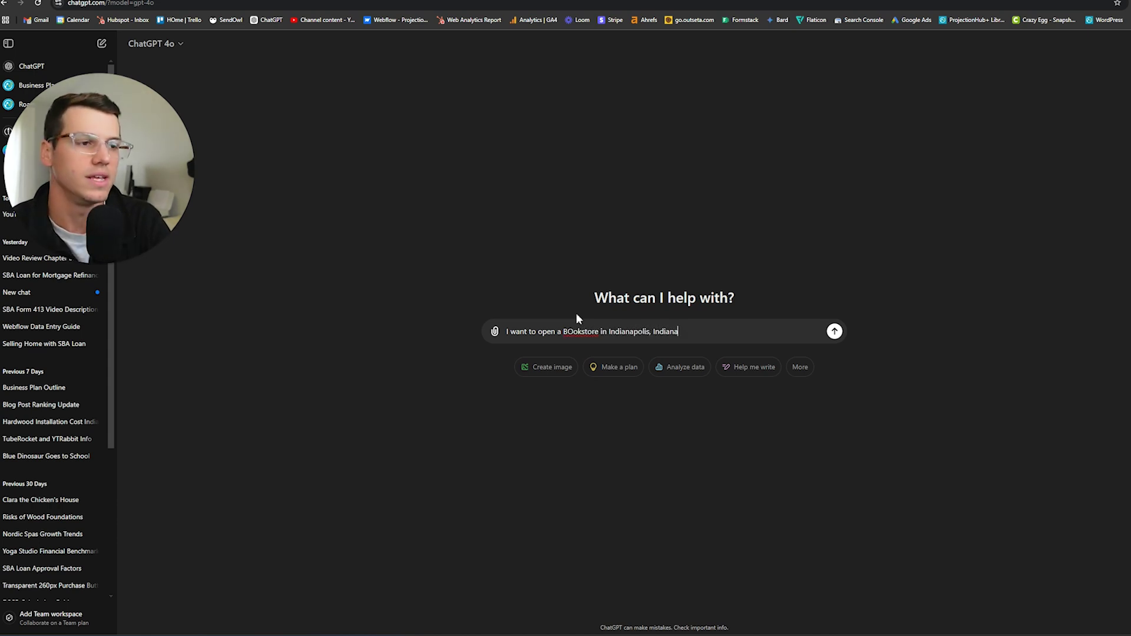
{"action": "type", "text": ". What is the mark"}
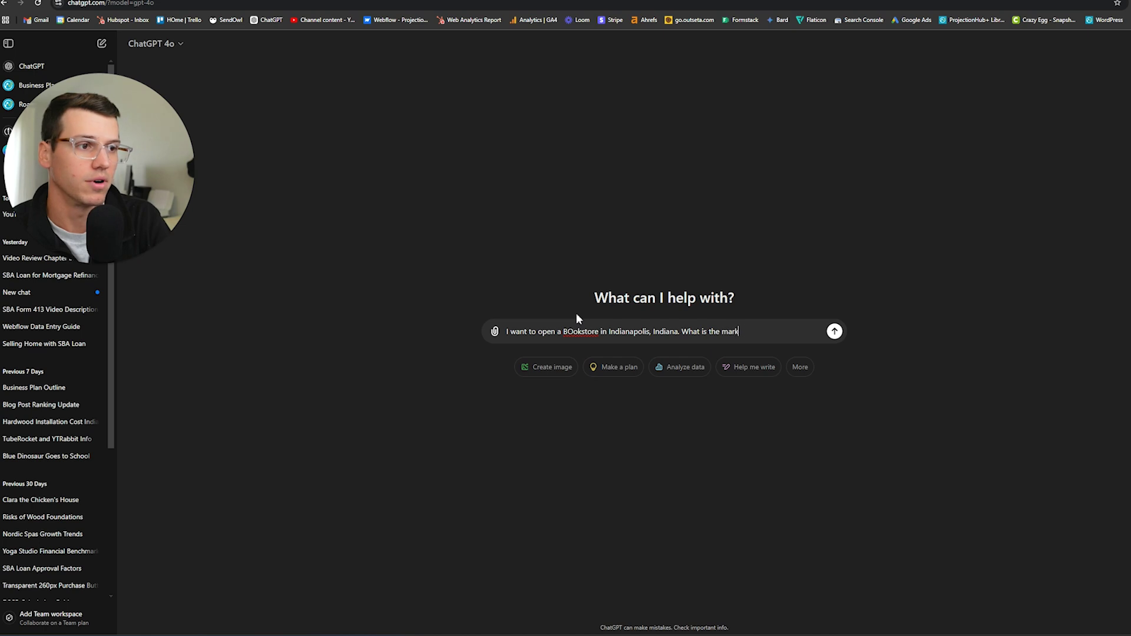
{"action": "type", "text": "et like? And who are the primary compe"}
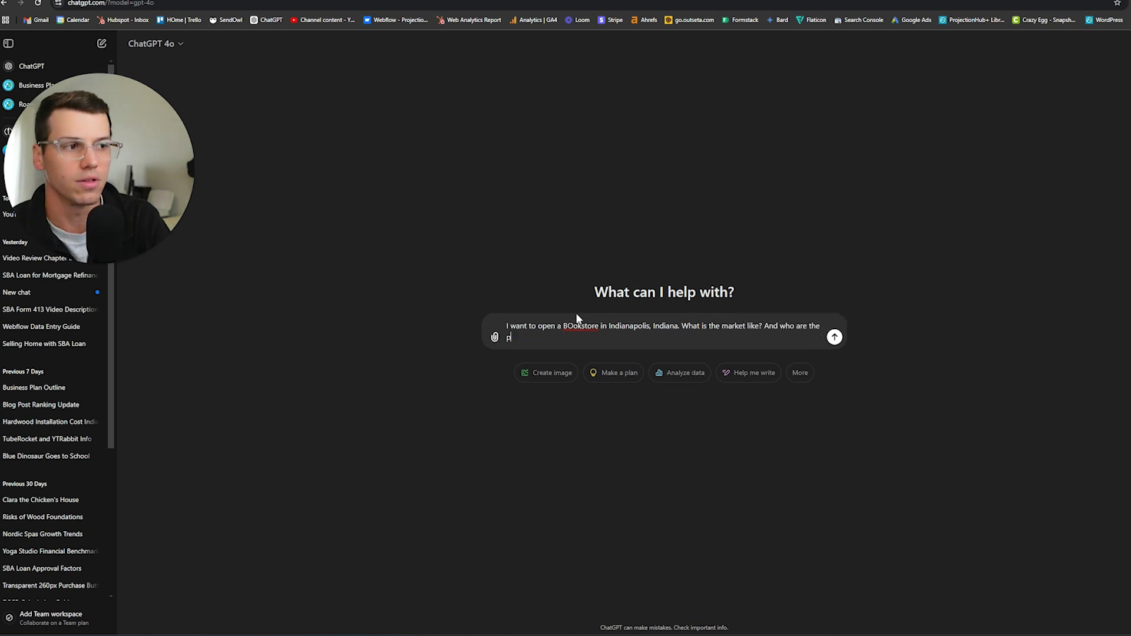
{"action": "type", "text": "titors?"}
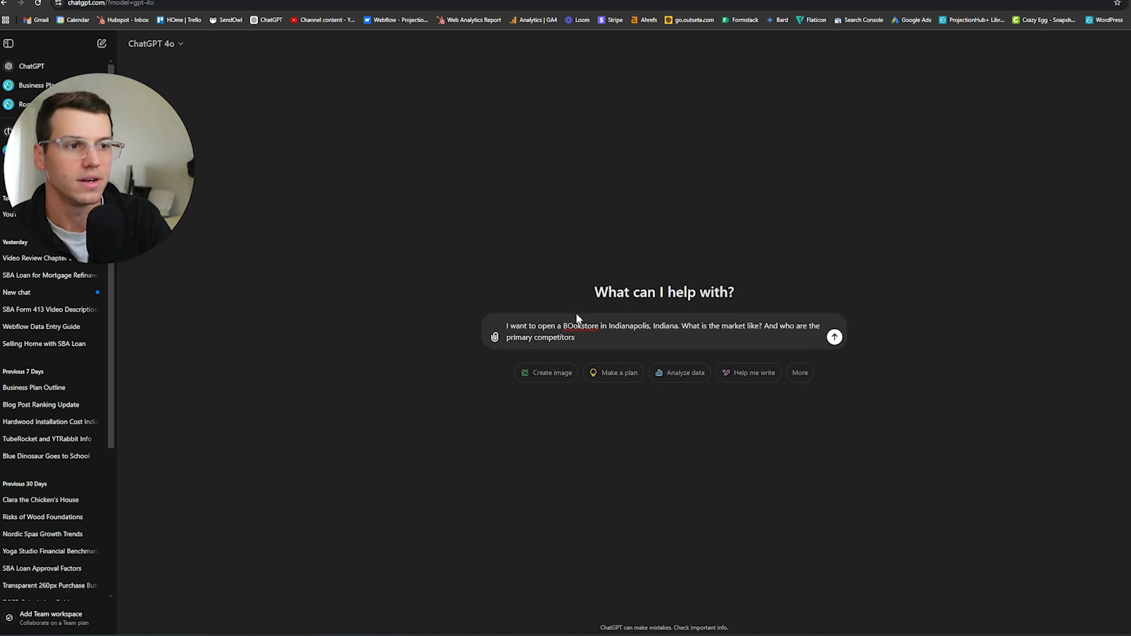
{"action": "key", "text": "Return"}
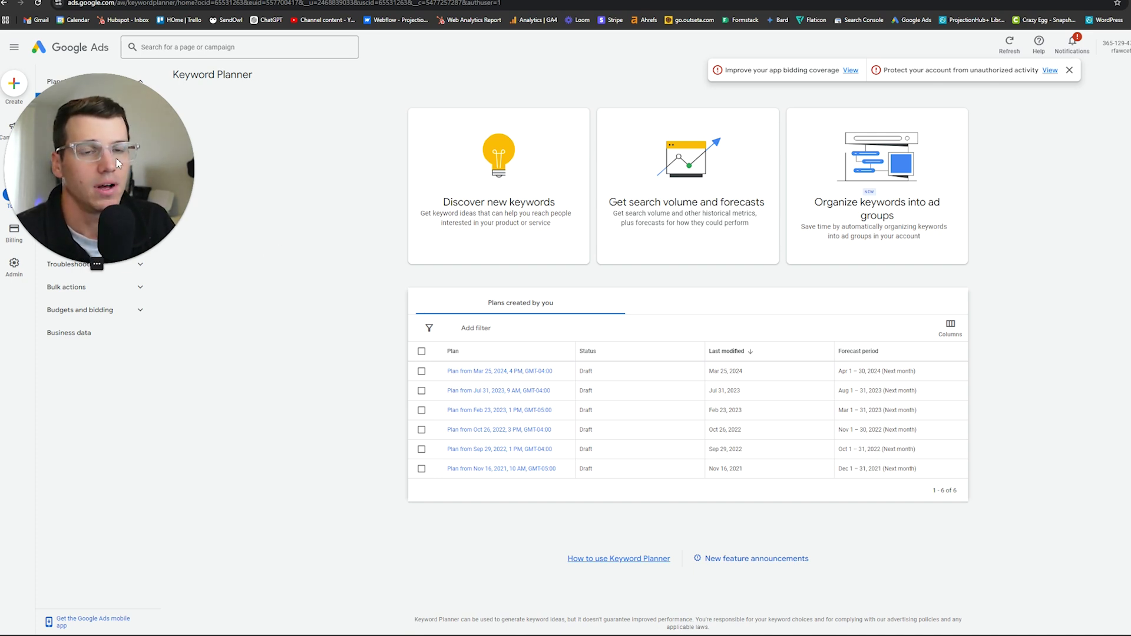
In Google Ads Keyword Planner, start discovering new keywords with "new bookstore near me", "used books near me" and "book cafe near me".
{"action": "mouse_move", "coordinate": [13, 197]}
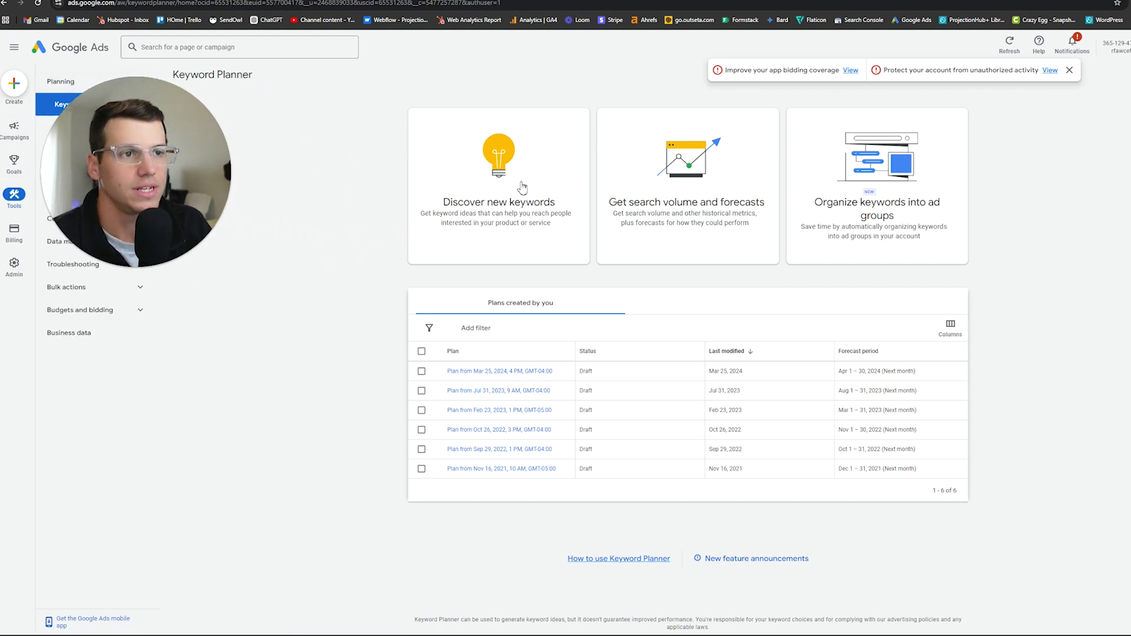
{"action": "left_click", "coordinate": [569, 185]}
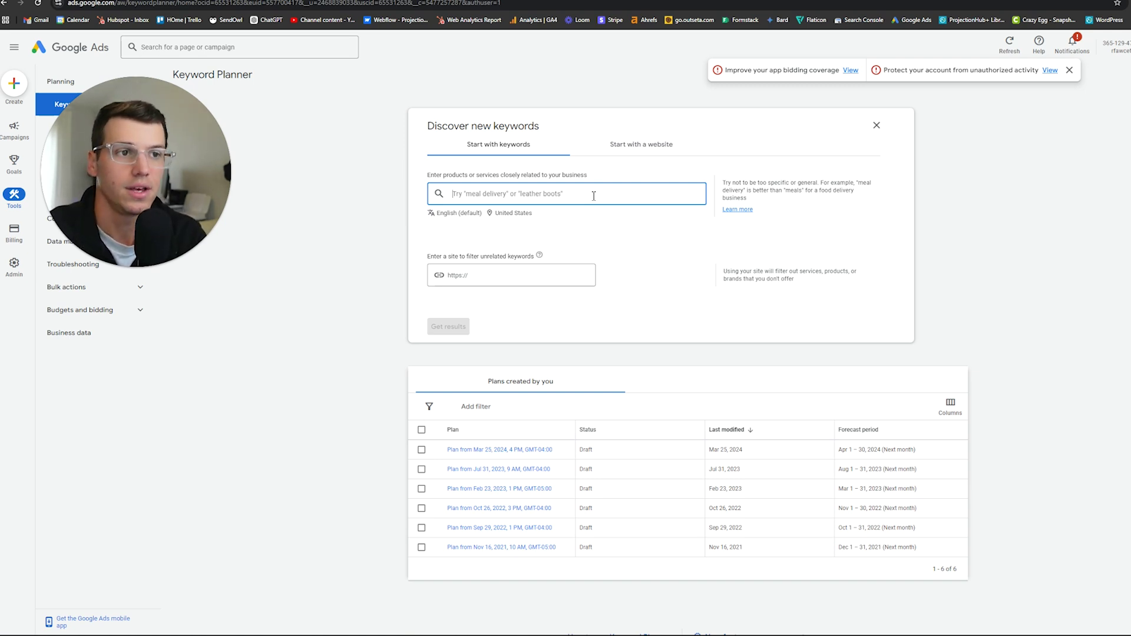
{"action": "type", "text": "new"}
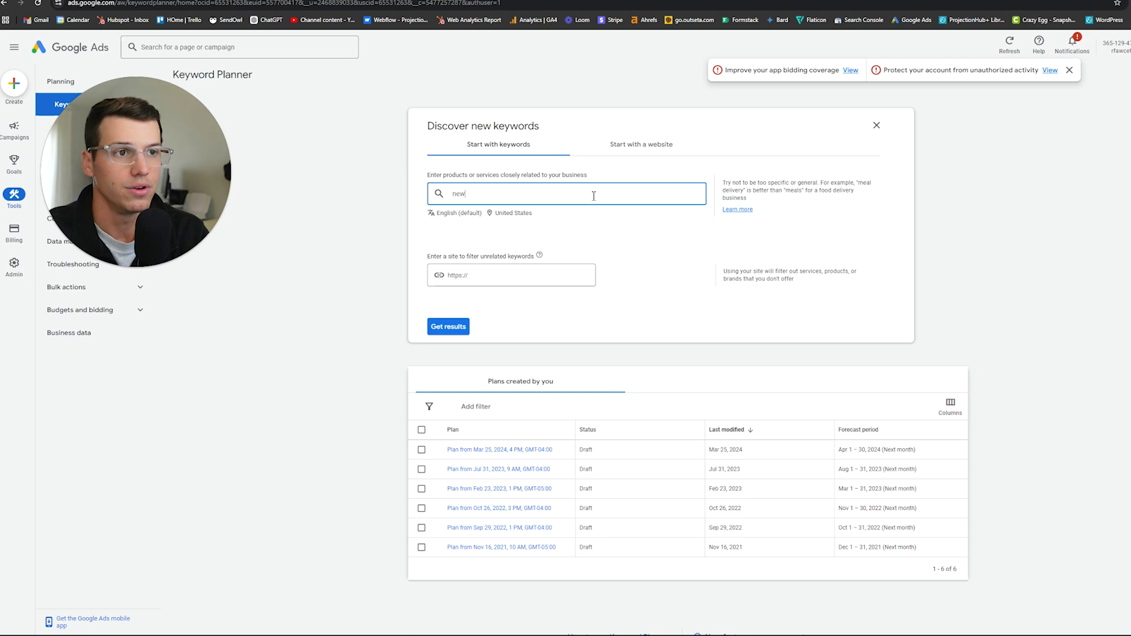
{"action": "type", "text": " bookstore near m"}
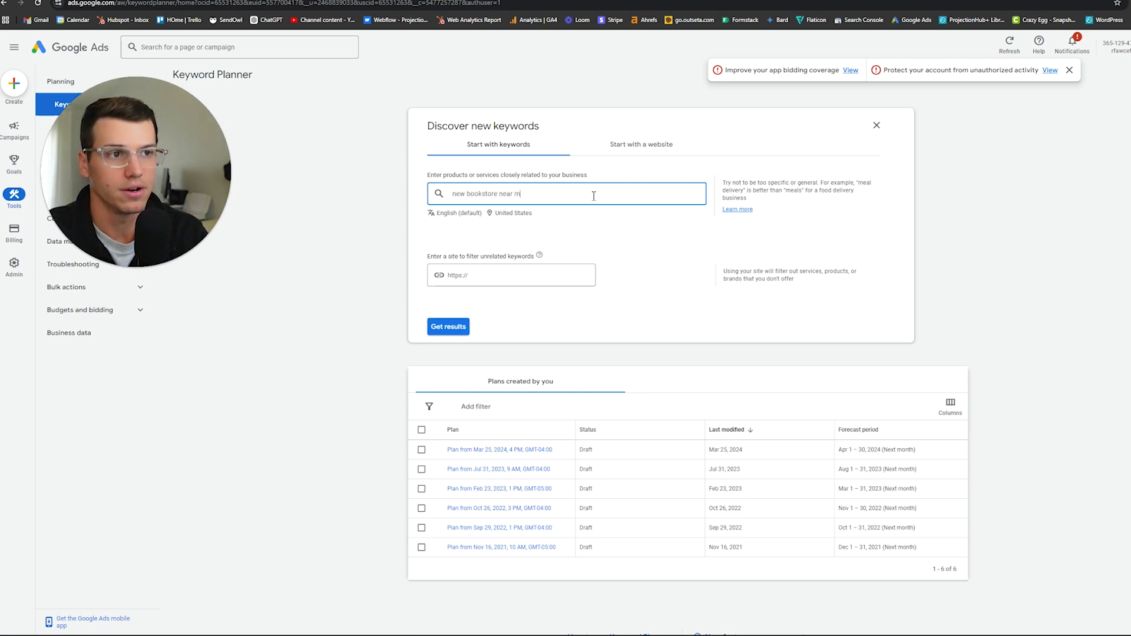
{"action": "type", "text": "e"}
{"action": "key", "text": "Return"}
{"action": "type", "text": "used book"}
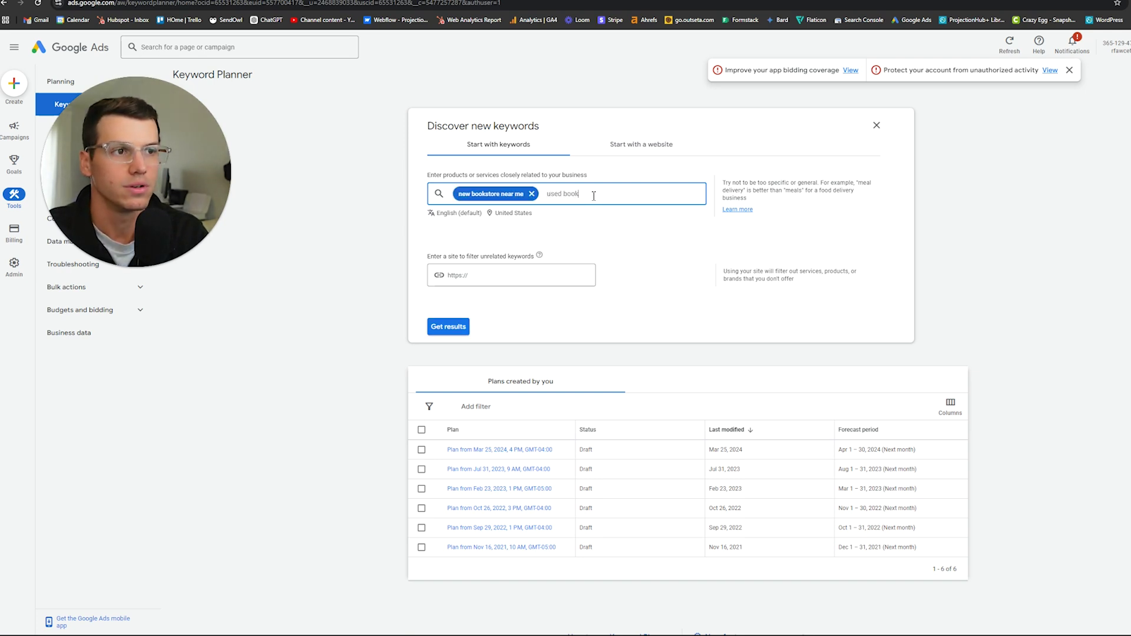
{"action": "type", "text": "s near me"}
{"action": "key", "text": "Return"}
{"action": "type", "text": "book c"}
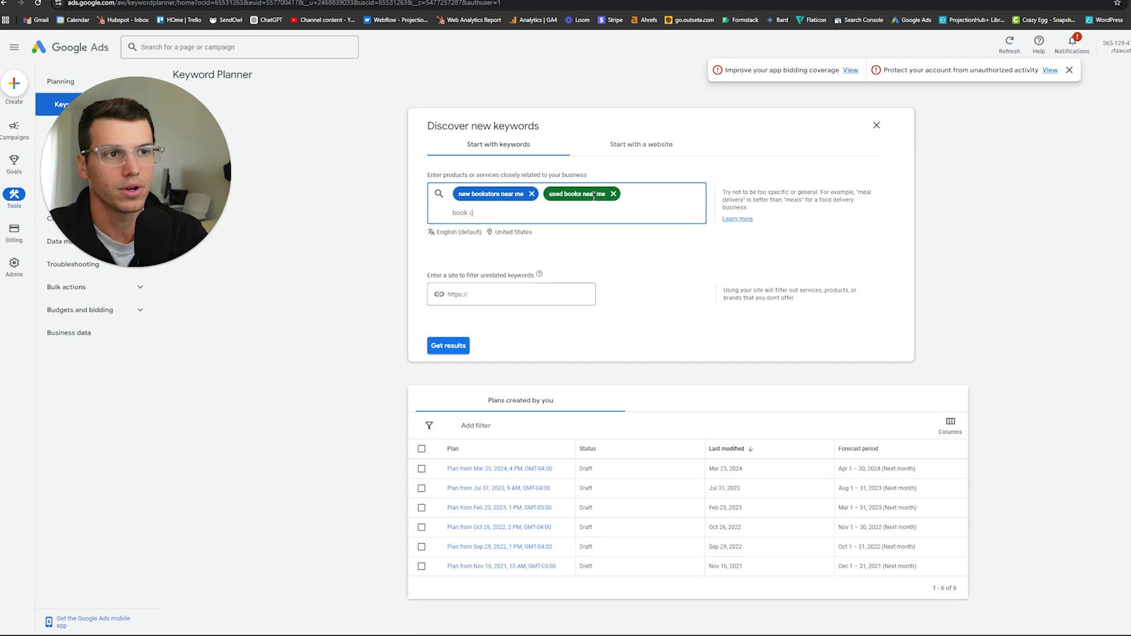
{"action": "type", "text": "afe near me"}
{"action": "key", "text": "Return"}
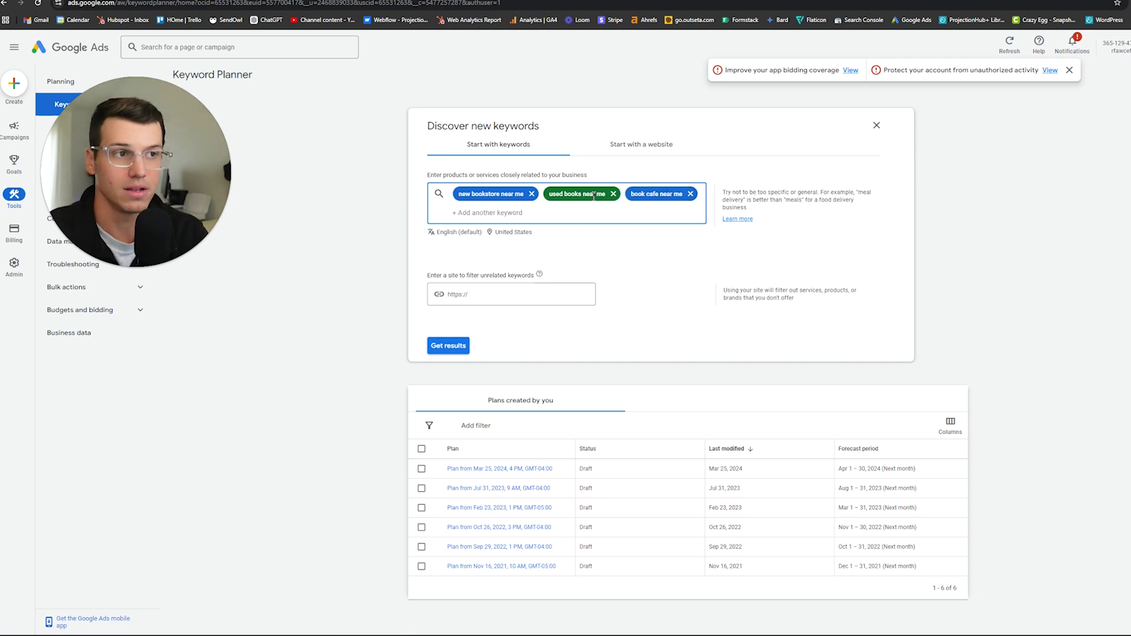
Replace the United States target location with the city of Indianapolis, Indiana, and get the keyword results.
{"action": "left_click", "coordinate": [517, 232]}
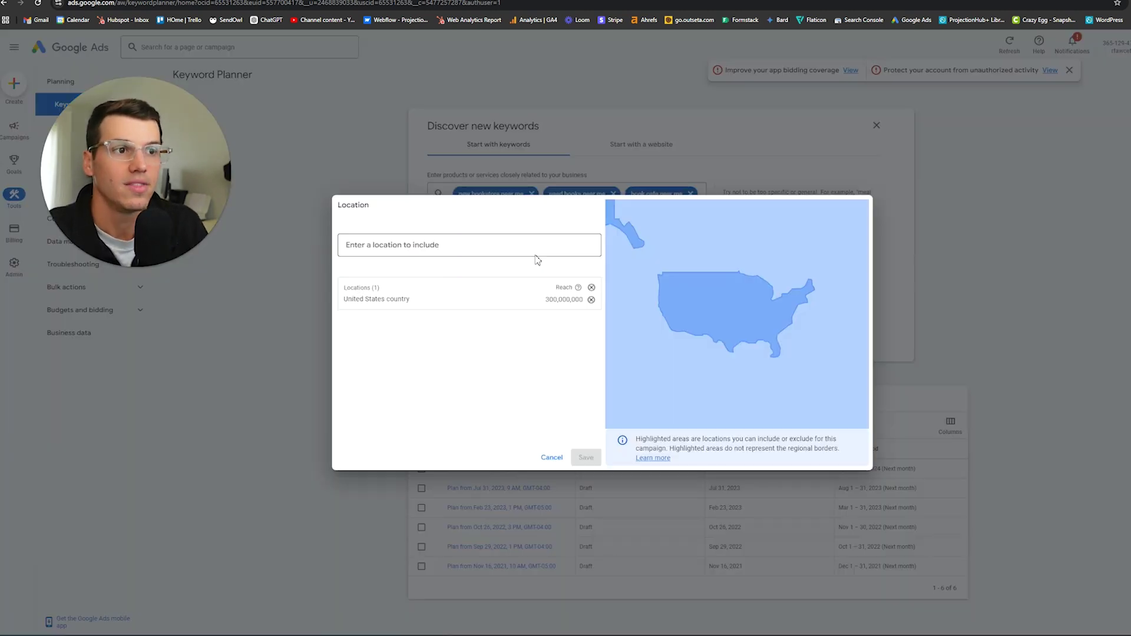
{"action": "left_click", "coordinate": [489, 246]}
{"action": "type", "text": "Indian"}
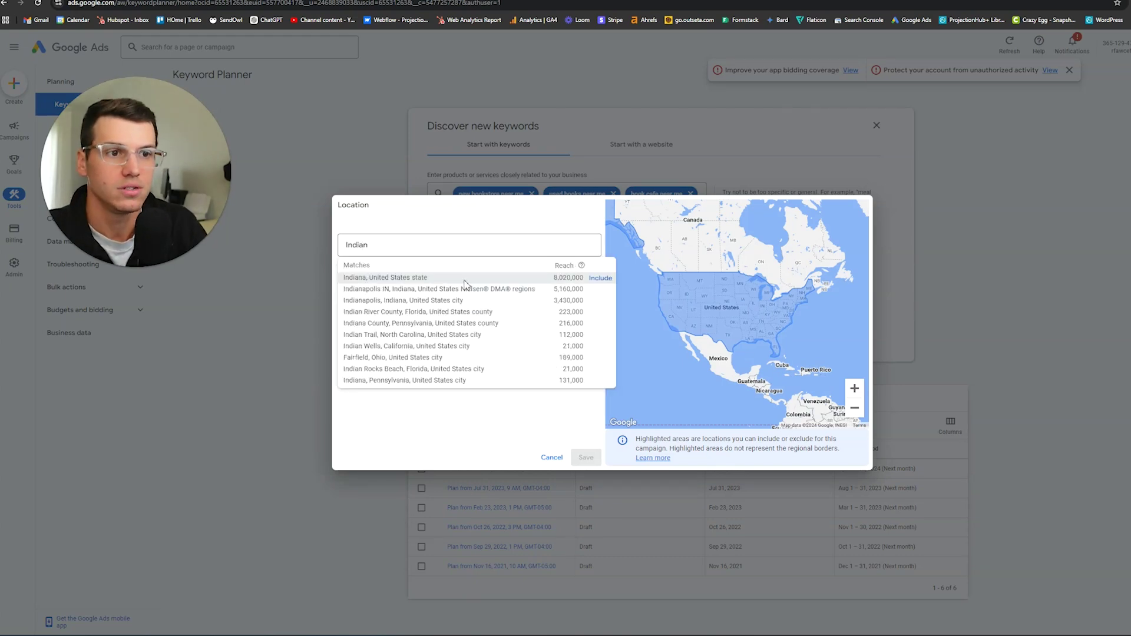
{"action": "left_click", "coordinate": [602, 303]}
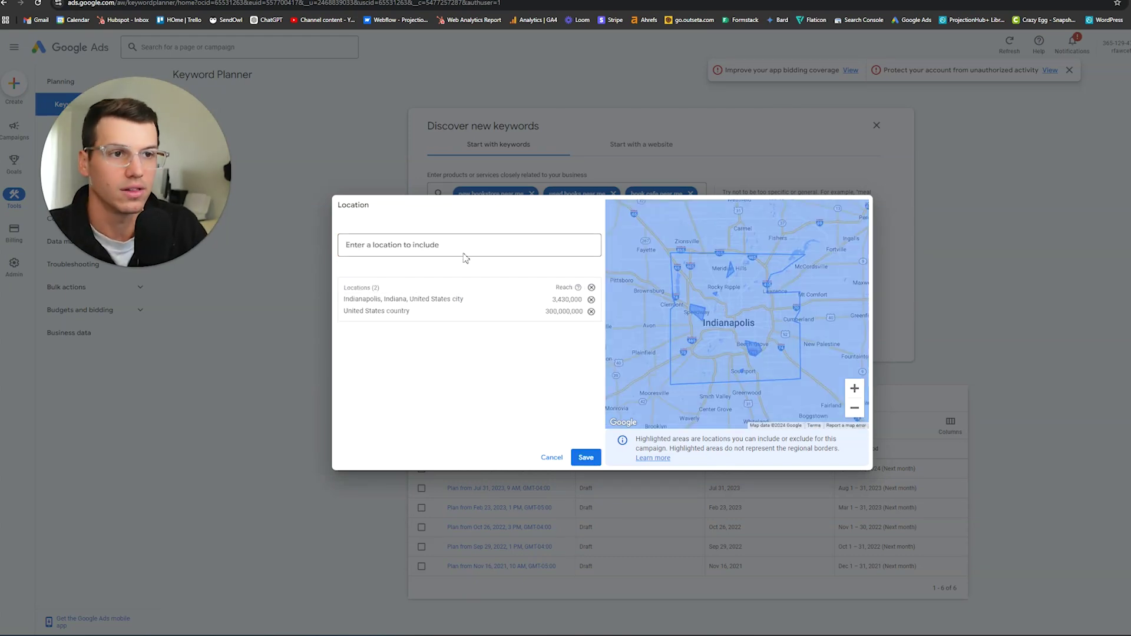
{"action": "left_click", "coordinate": [591, 311]}
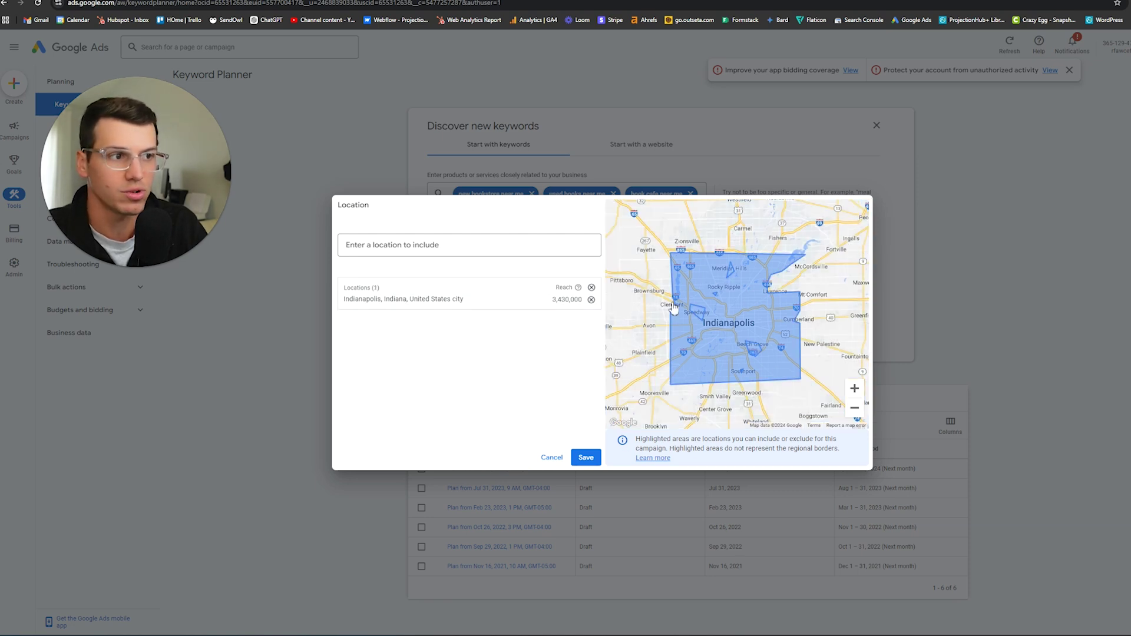
{"action": "left_click", "coordinate": [585, 458]}
{"action": "left_click", "coordinate": [451, 346]}
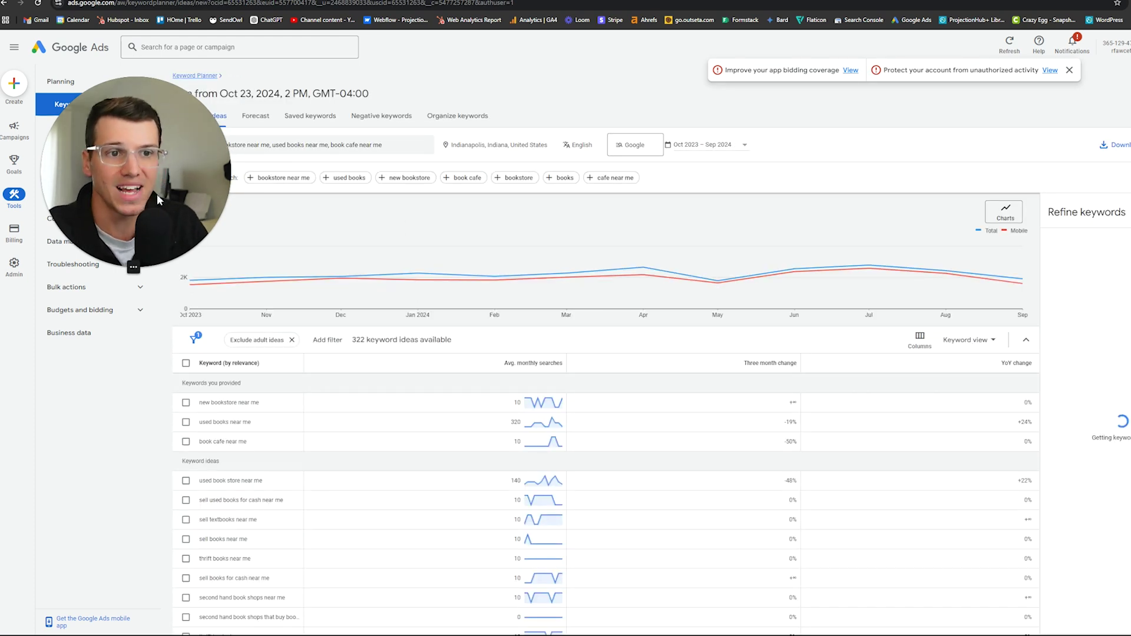
Sort the keyword ideas by average monthly searches, highest first, and review their search trends, three-month change and YoY change.
{"action": "scroll", "coordinate": [412, 398], "scroll_direction": "down", "scroll_amount": 1}
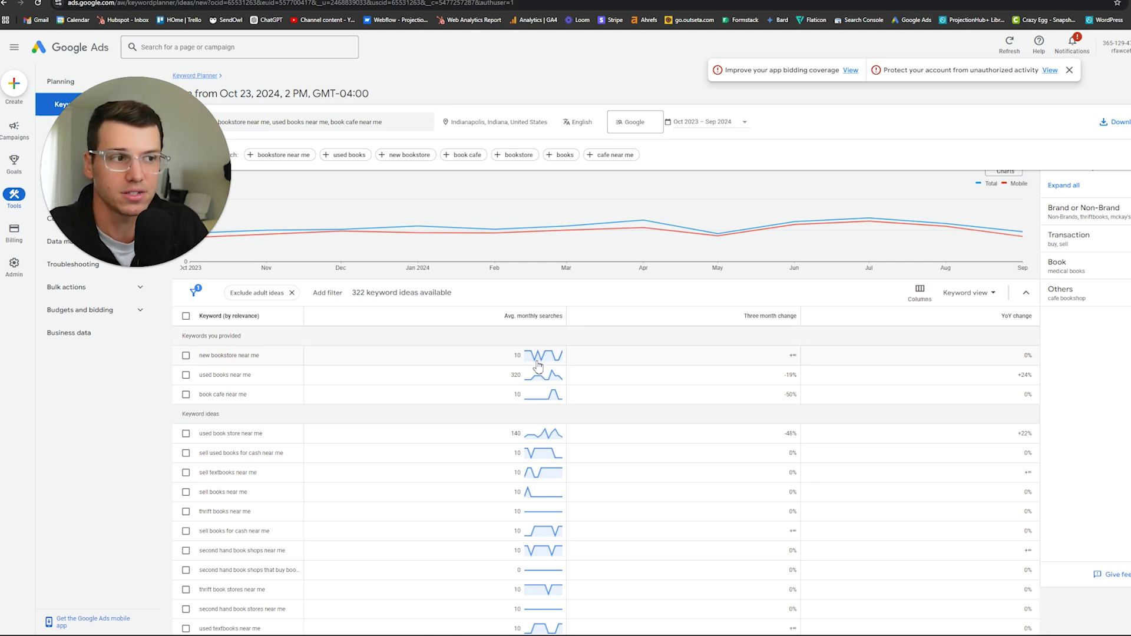
{"action": "scroll", "coordinate": [536, 353], "scroll_direction": "up", "scroll_amount": 1}
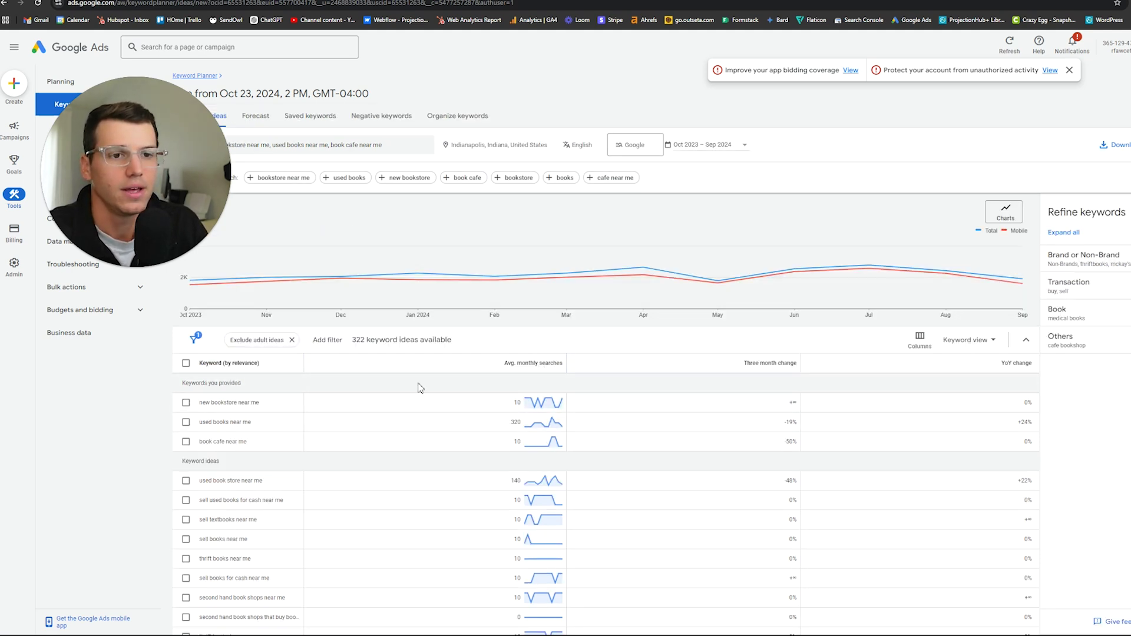
{"action": "left_click", "coordinate": [538, 365]}
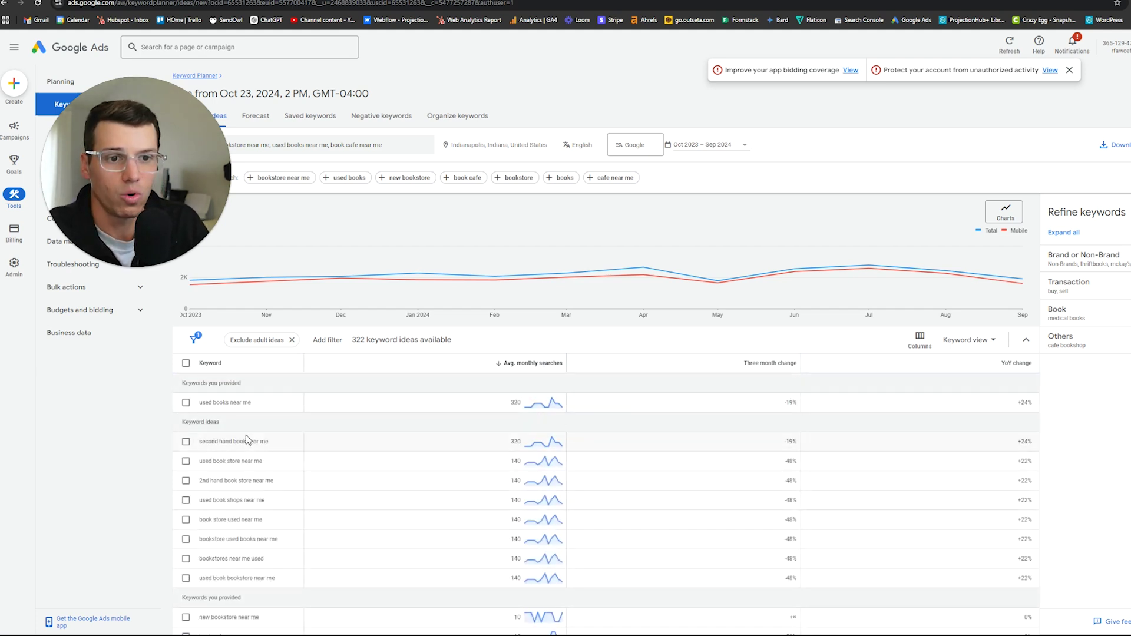
{"action": "scroll", "coordinate": [248, 448], "scroll_direction": "down", "scroll_amount": 4}
{"action": "scroll", "coordinate": [247, 457], "scroll_direction": "up", "scroll_amount": 3}
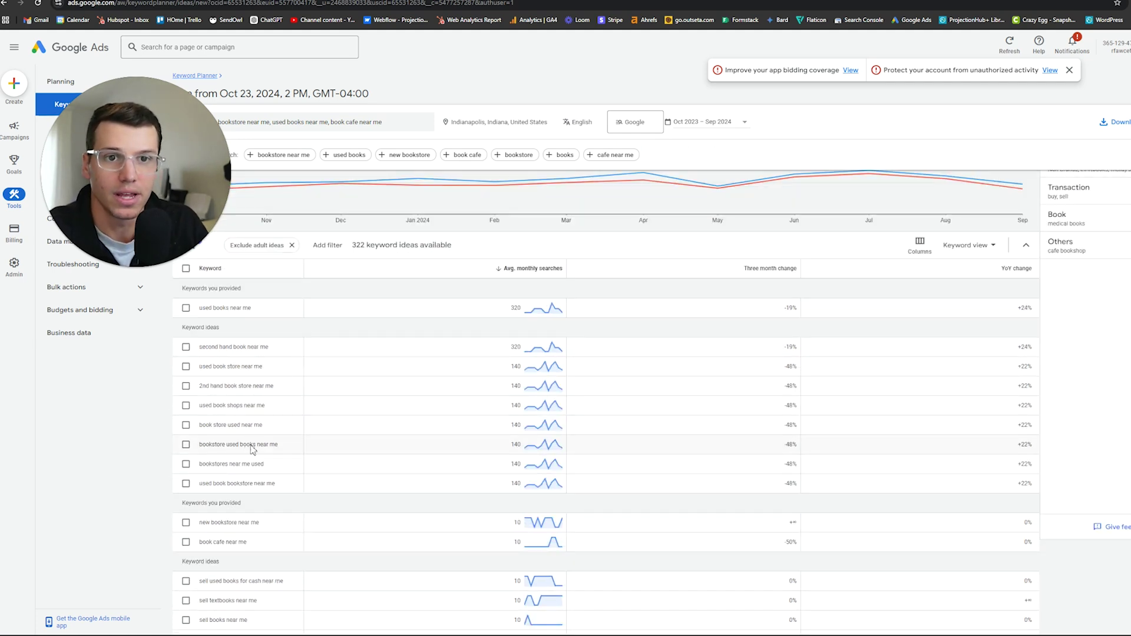
{"action": "scroll", "coordinate": [251, 449], "scroll_direction": "up", "scroll_amount": 2}
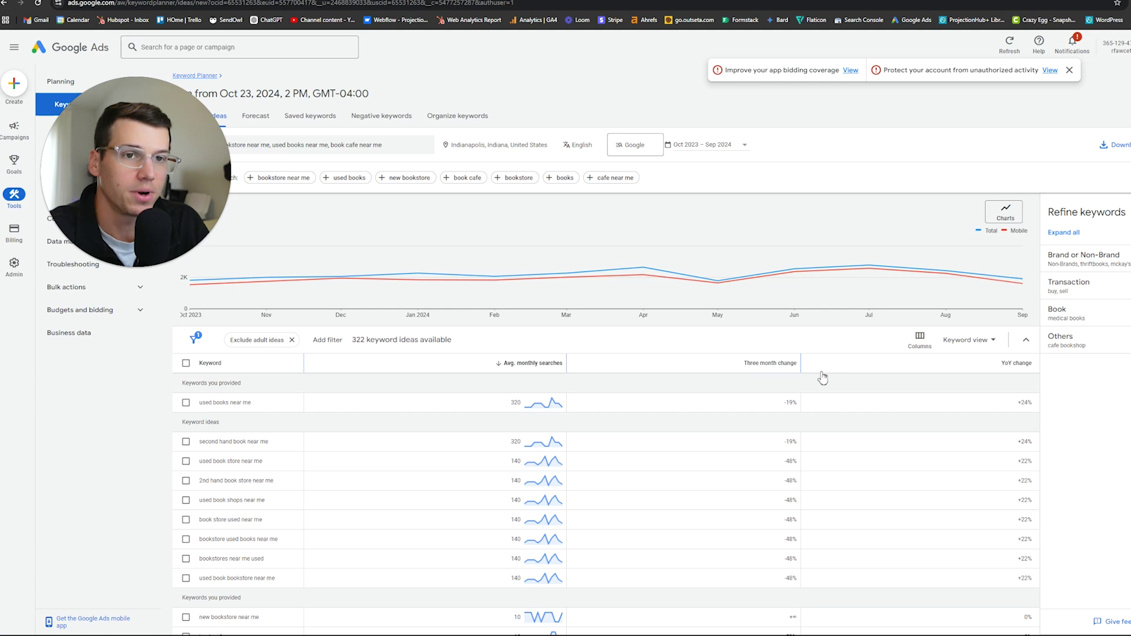
{"action": "mouse_move", "coordinate": [1015, 371]}
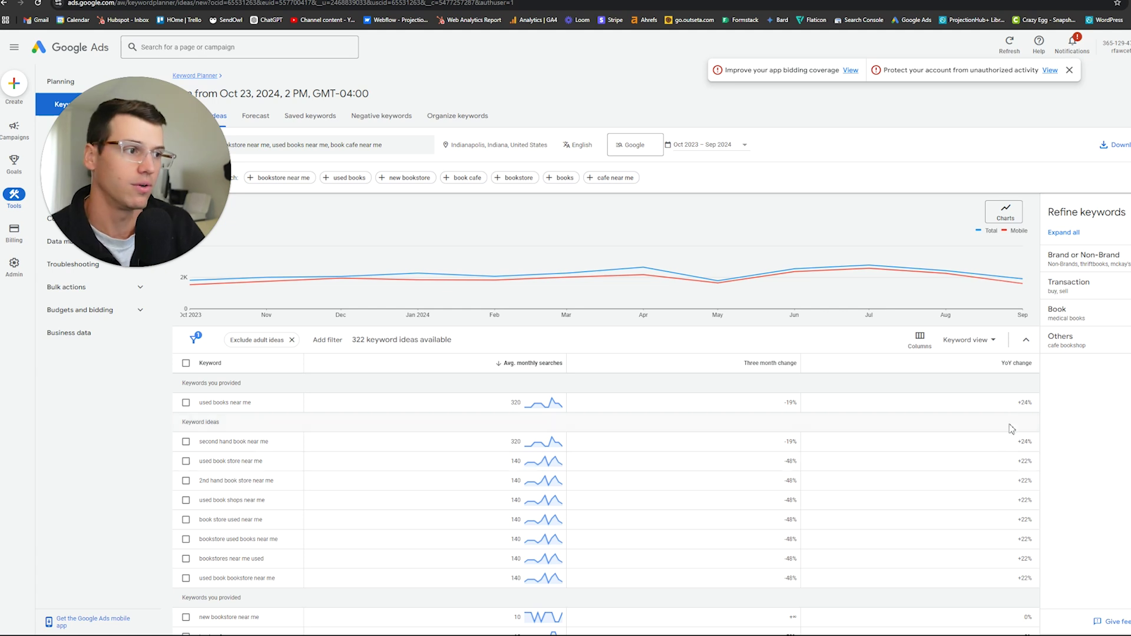
{"action": "scroll", "coordinate": [1014, 505], "scroll_direction": "down", "scroll_amount": 1}
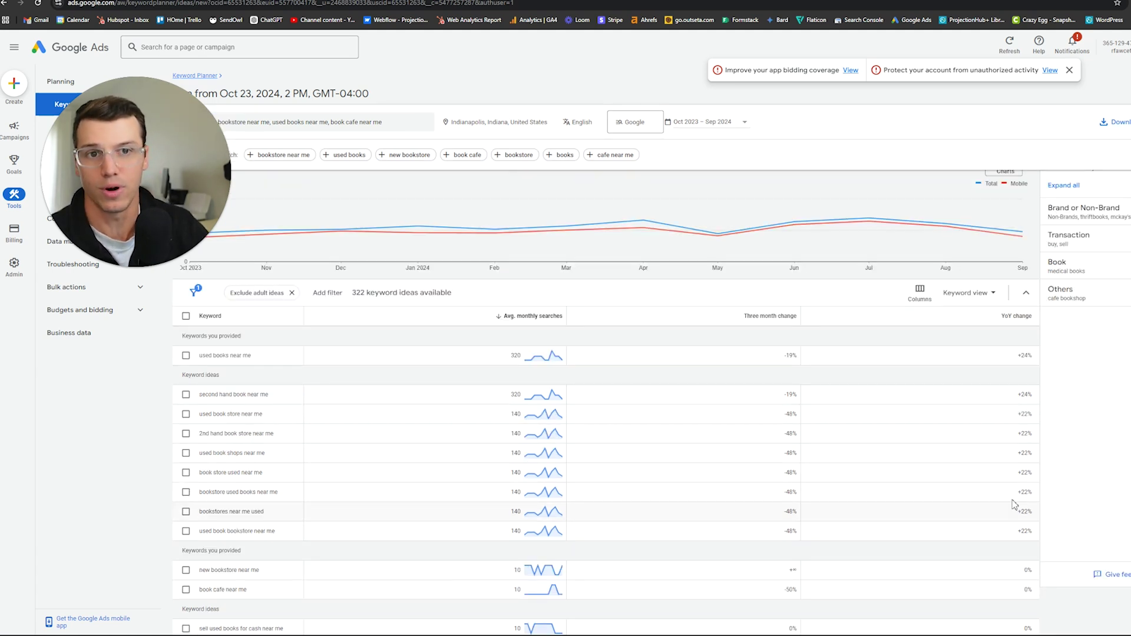
{"action": "scroll", "coordinate": [786, 483], "scroll_direction": "up", "scroll_amount": 1}
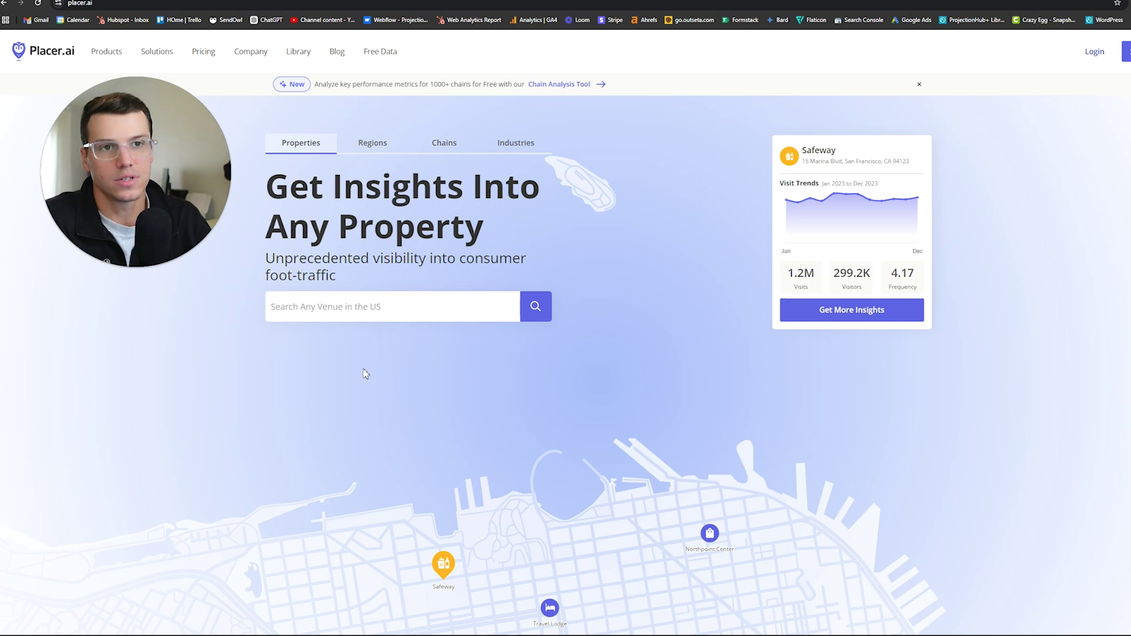
{"action": "left_click", "coordinate": [358, 310]}
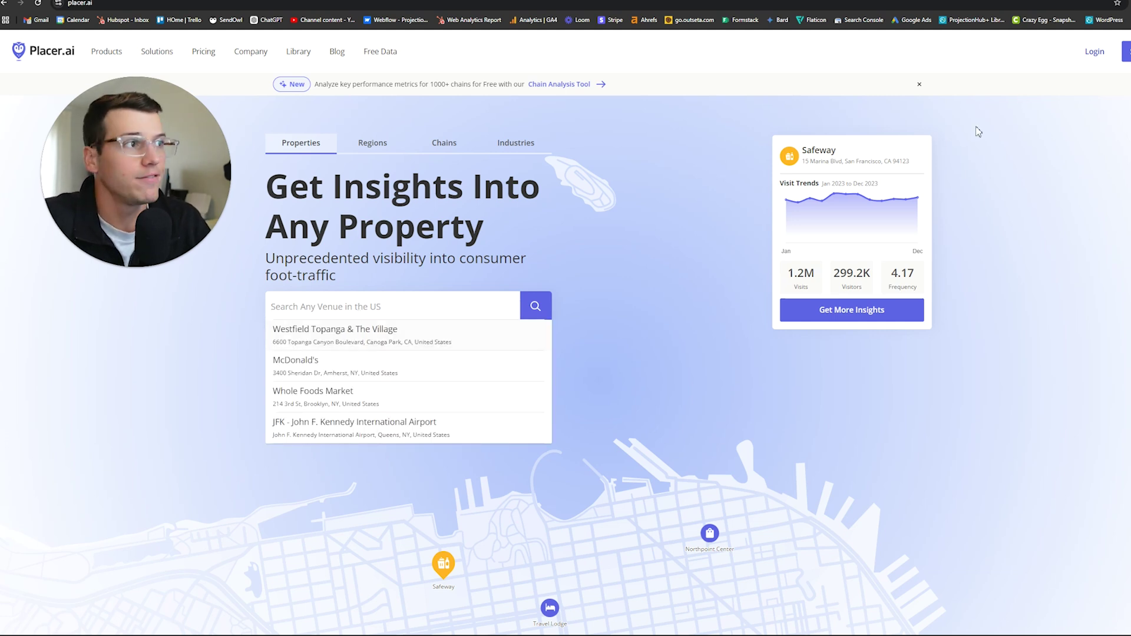
{"action": "left_click", "coordinate": [602, 402]}
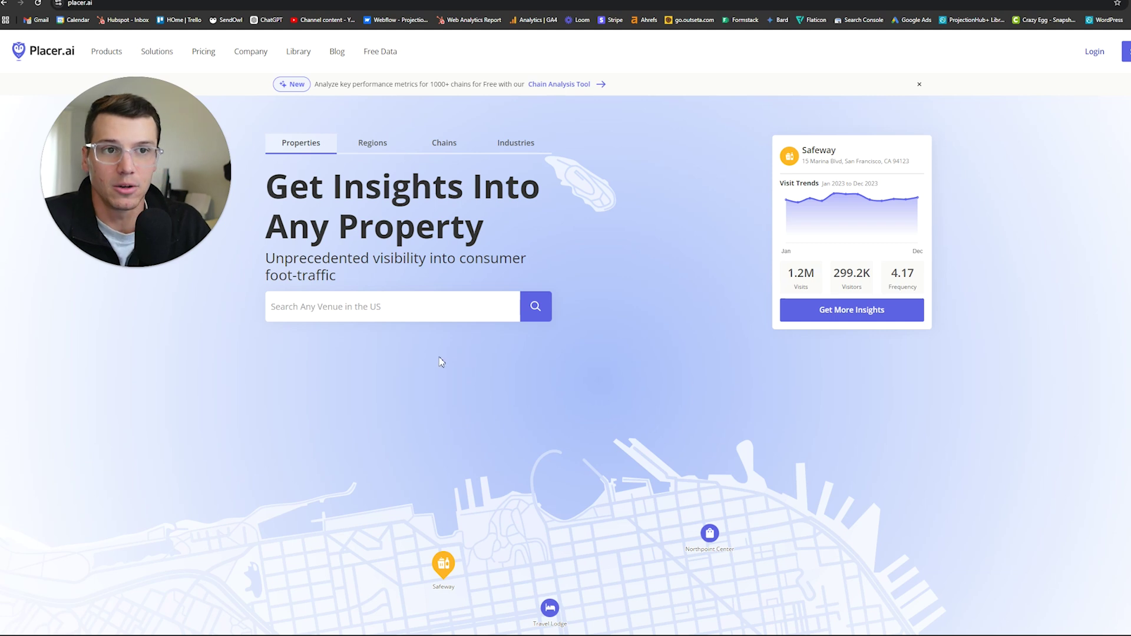
{"action": "left_click", "coordinate": [393, 308]}
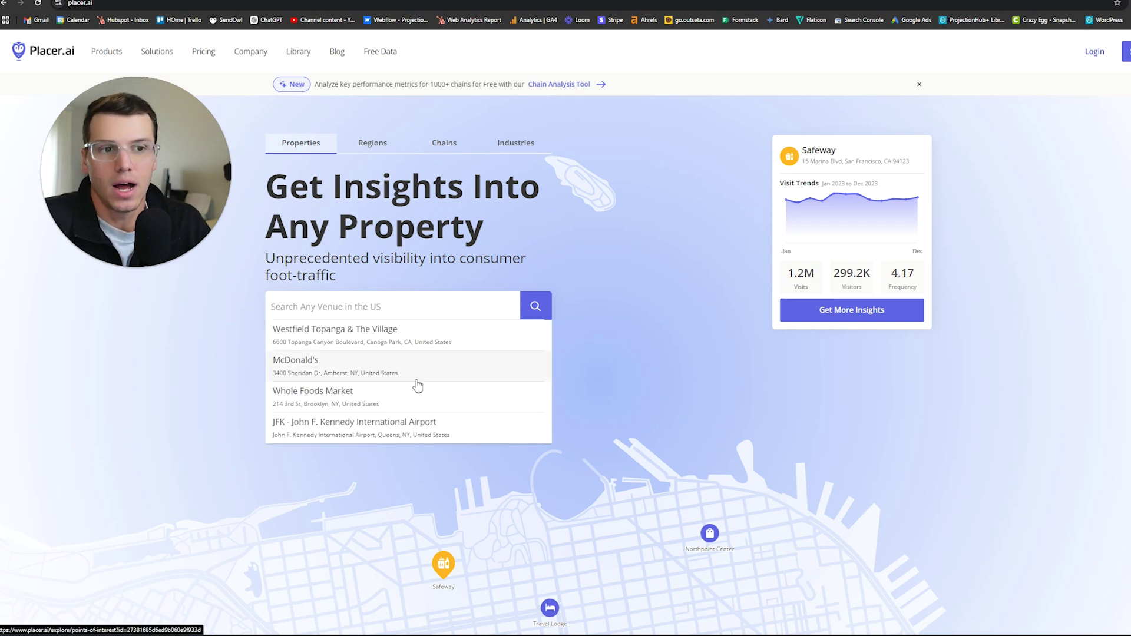
{"action": "scroll", "coordinate": [423, 395], "scroll_direction": "down", "scroll_amount": 1}
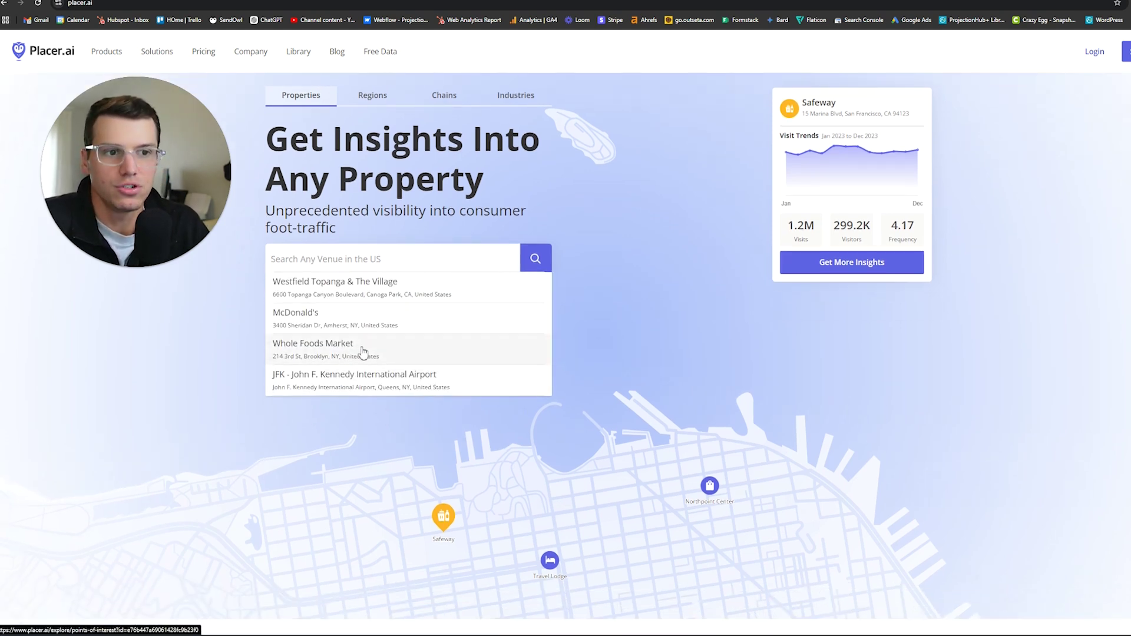
{"action": "scroll", "coordinate": [363, 351], "scroll_direction": "up", "scroll_amount": 1}
{"action": "left_click", "coordinate": [619, 372]}
Open the suggested McDonald's in Amherst, NY, and look over its Property Metrics and Additional Insights.
{"action": "left_click", "coordinate": [390, 311]}
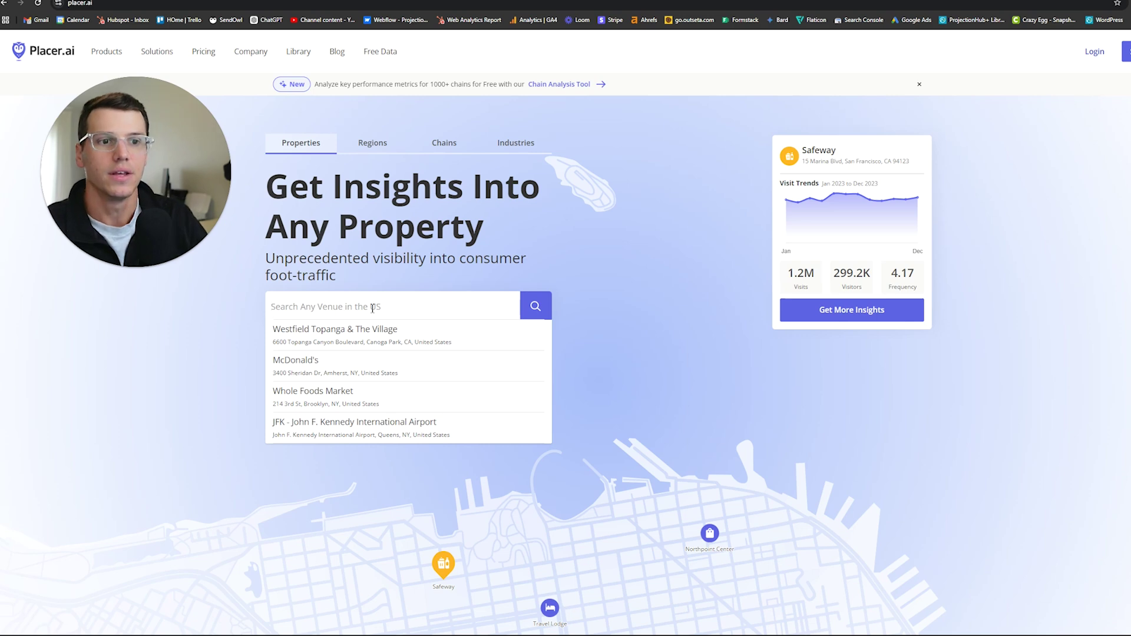
{"action": "left_click", "coordinate": [341, 371]}
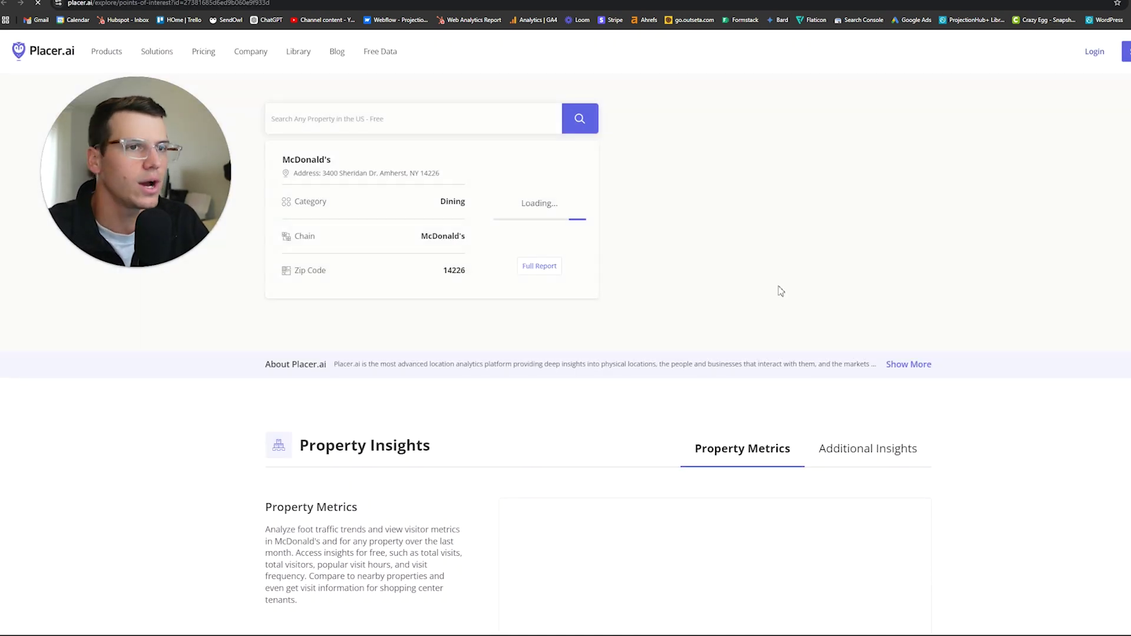
{"action": "scroll", "coordinate": [674, 318], "scroll_direction": "down", "scroll_amount": 2}
{"action": "scroll", "coordinate": [675, 318], "scroll_direction": "down", "scroll_amount": 3}
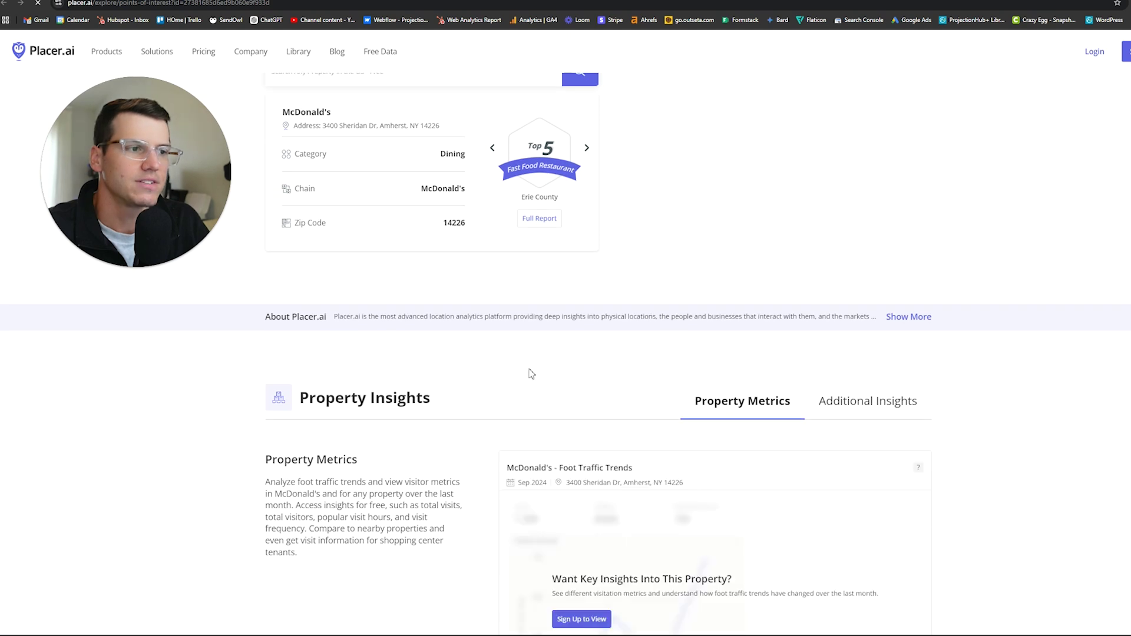
{"action": "scroll", "coordinate": [404, 367], "scroll_direction": "down", "scroll_amount": 2}
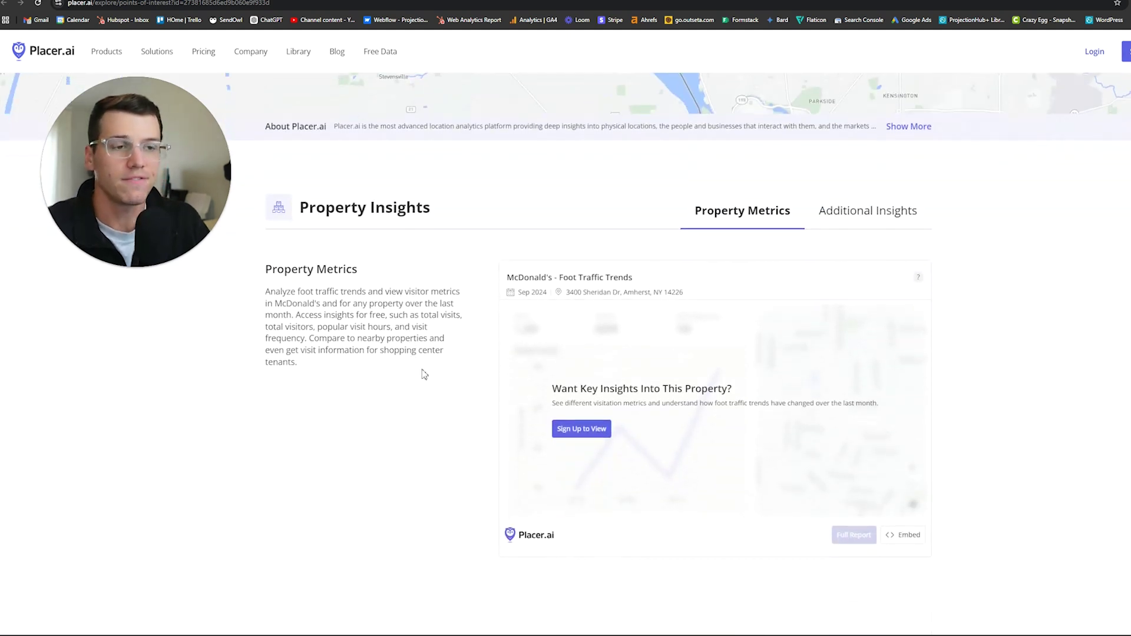
{"action": "scroll", "coordinate": [444, 381], "scroll_direction": "up", "scroll_amount": 1}
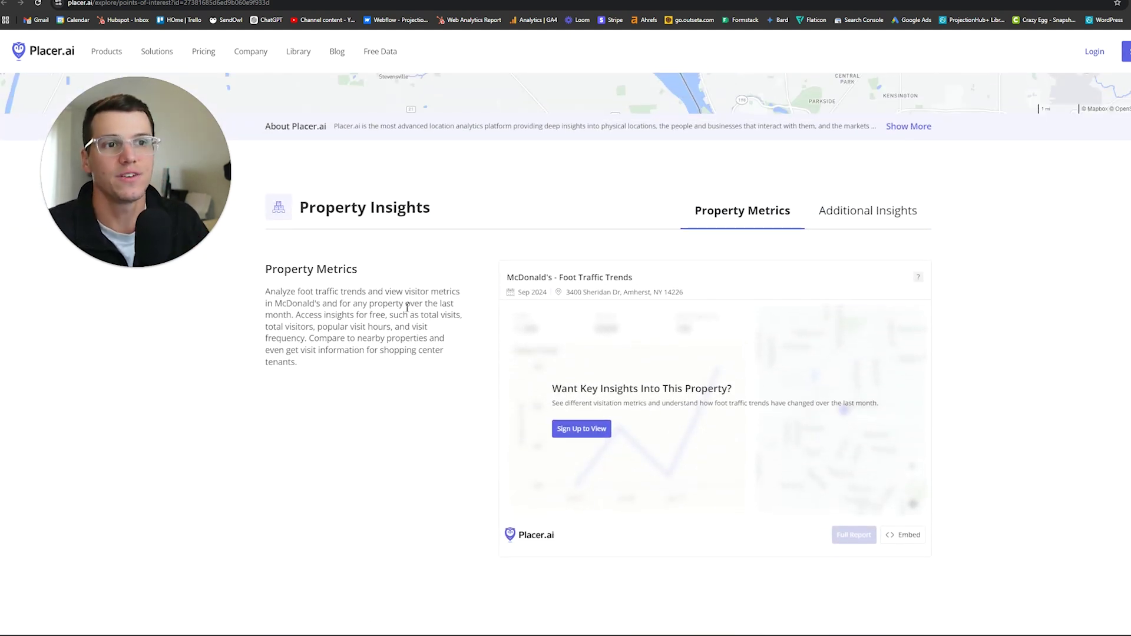
{"action": "scroll", "coordinate": [470, 352], "scroll_direction": "down", "scroll_amount": 1}
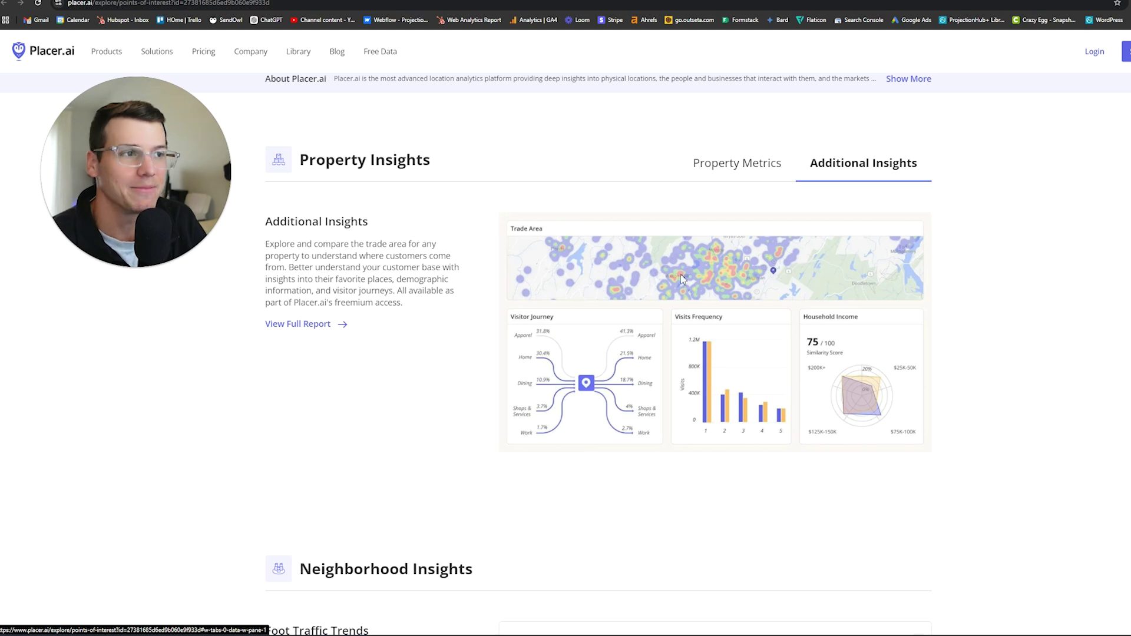
{"action": "left_click", "coordinate": [739, 171]}
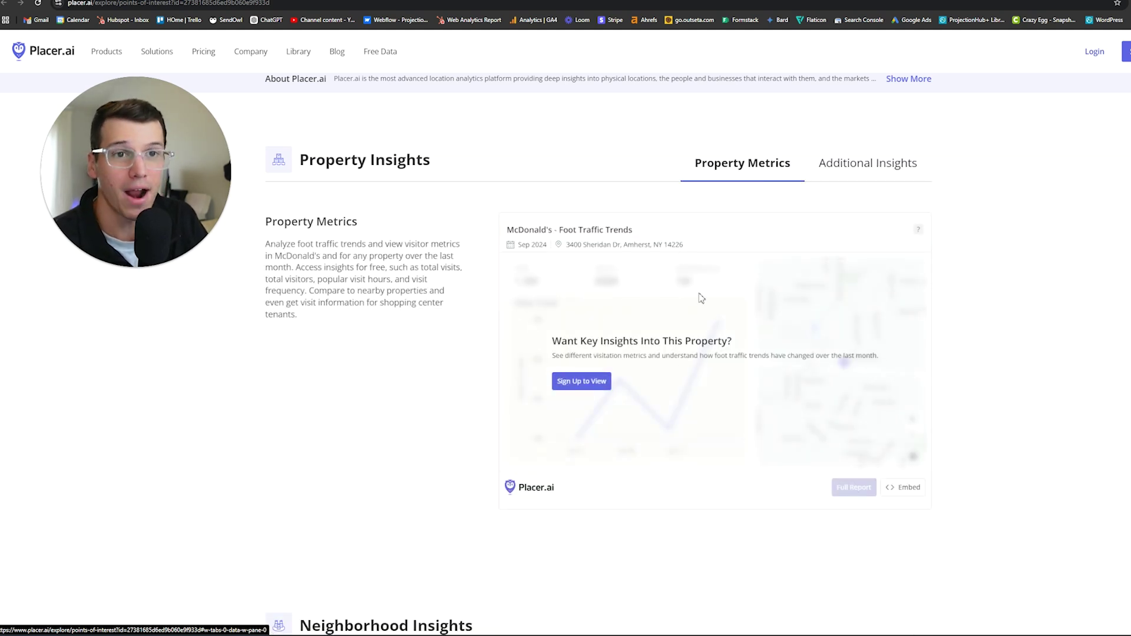
Examine the monthly visits and monthly visitors of Sheridan Center in the nearby zip code visitation trends.
{"action": "scroll", "coordinate": [680, 336], "scroll_direction": "down", "scroll_amount": 5}
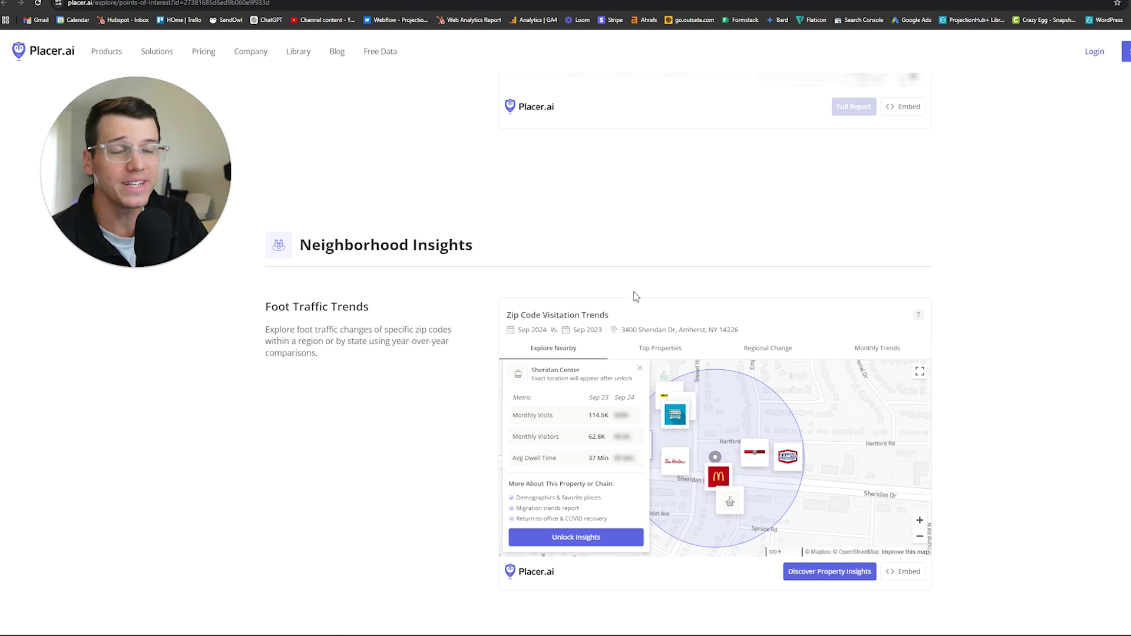
{"action": "scroll", "coordinate": [467, 406], "scroll_direction": "down", "scroll_amount": 1}
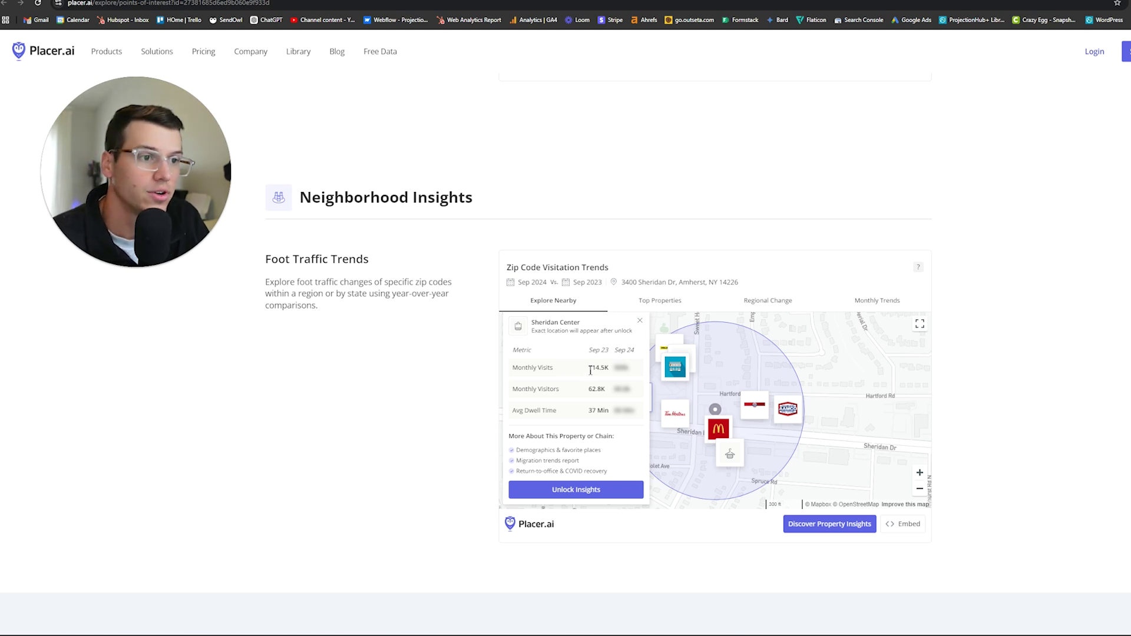
{"action": "left_click_drag", "start_coordinate": [588, 368], "coordinate": [611, 373]}
{"action": "left_click", "coordinate": [569, 328]}
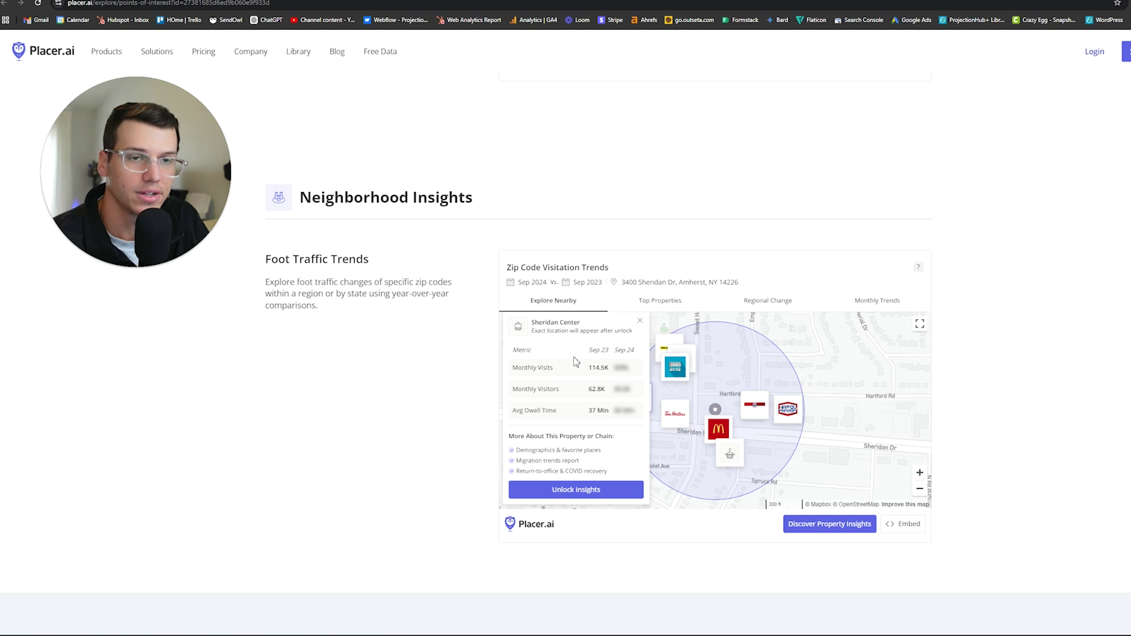
{"action": "left_click_drag", "start_coordinate": [580, 371], "coordinate": [609, 370]}
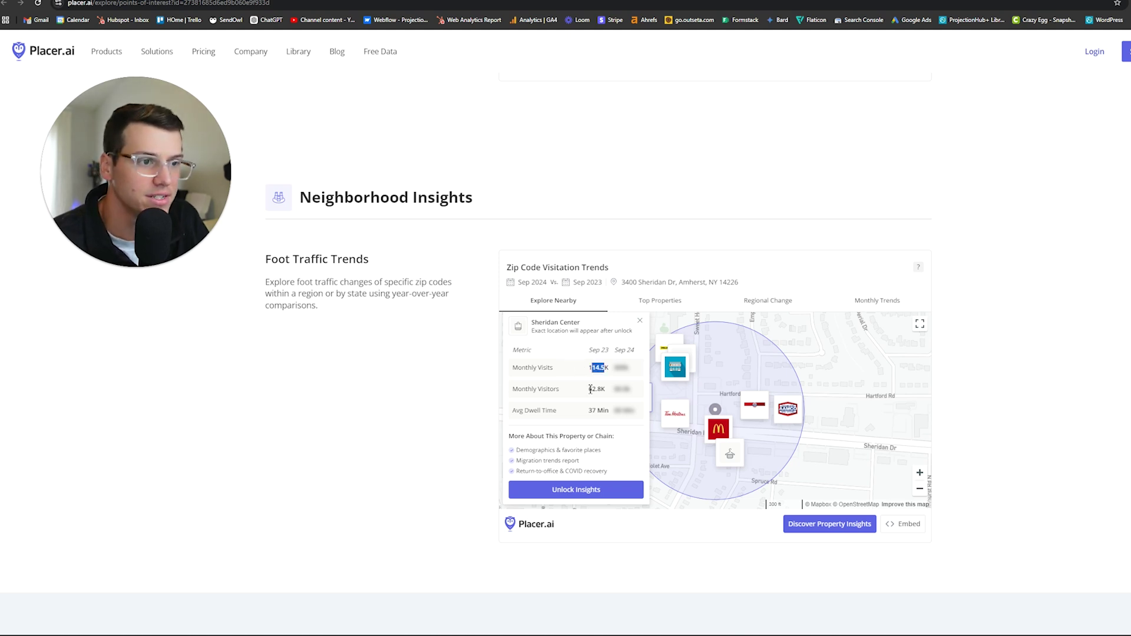
{"action": "left_click", "coordinate": [597, 389]}
{"action": "double_click", "coordinate": [597, 390]}
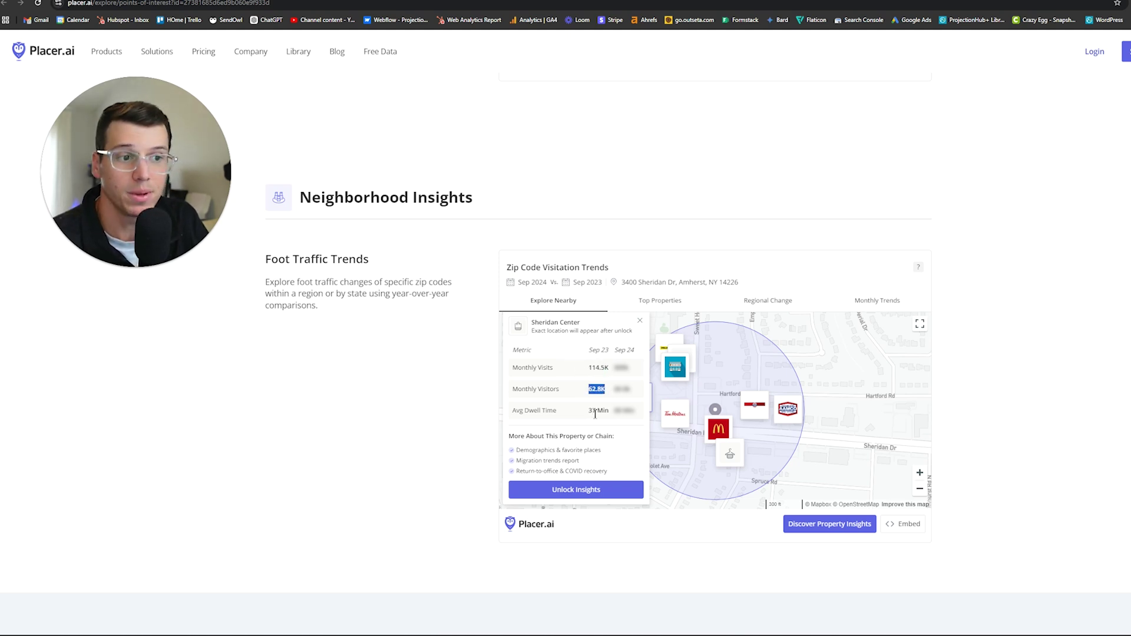
View the top properties by rank in the Zip Code Visitation Trends.
{"action": "left_click", "coordinate": [658, 313]}
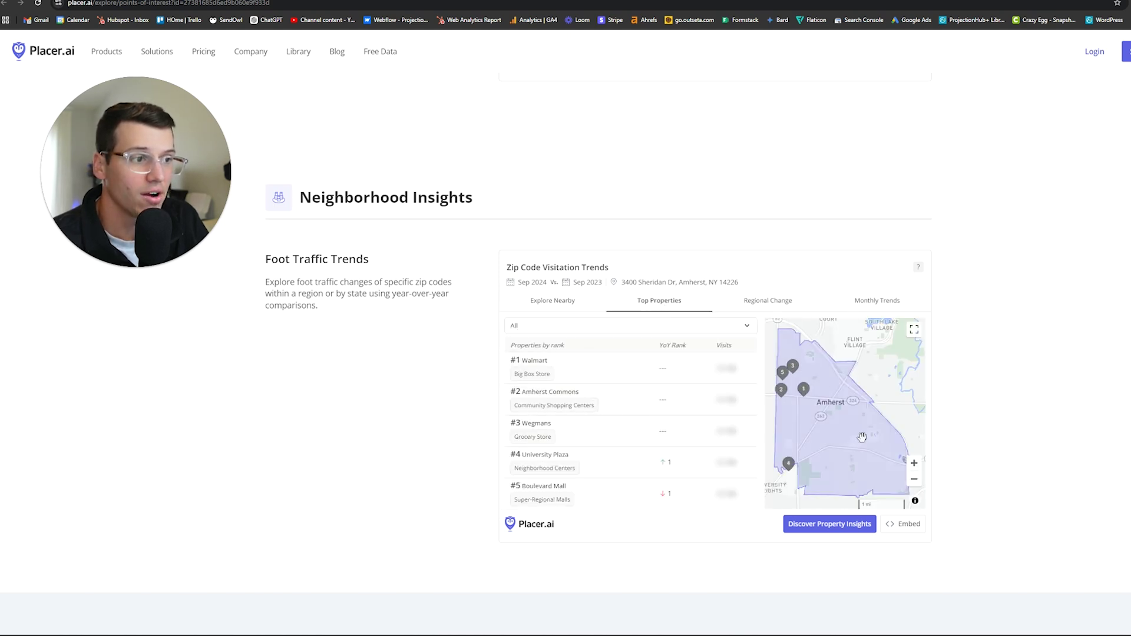
{"action": "scroll", "coordinate": [545, 377], "scroll_direction": "down", "scroll_amount": 1}
{"action": "scroll", "coordinate": [530, 395], "scroll_direction": "up", "scroll_amount": 1}
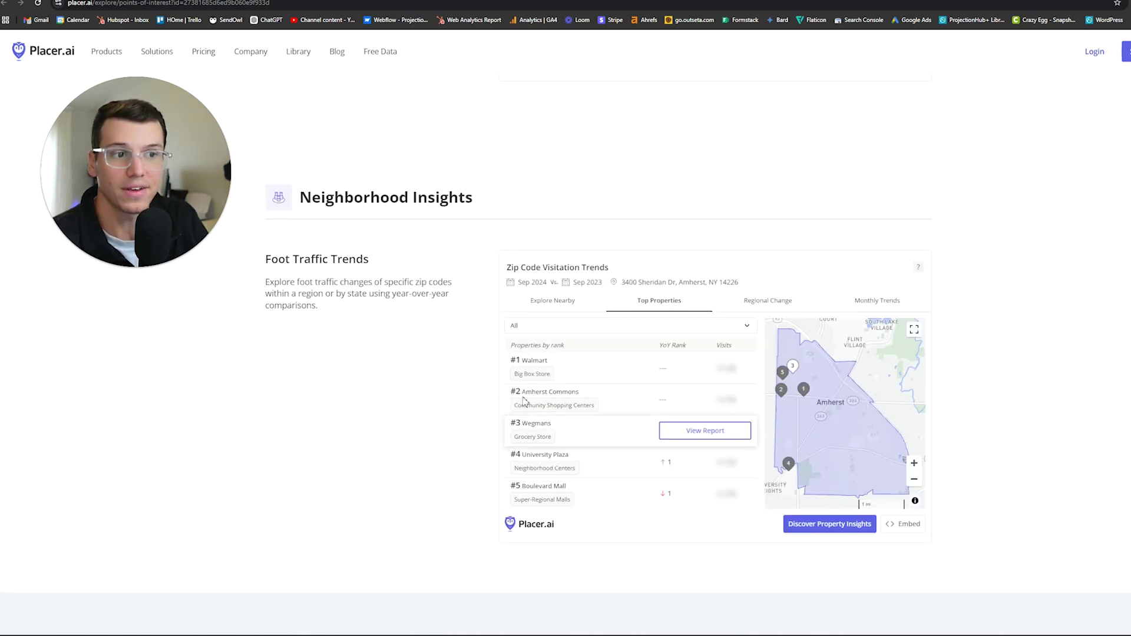
Show the Regional Change map of visits, including the zip codes surrounding Amherst.
{"action": "left_click", "coordinate": [767, 300]}
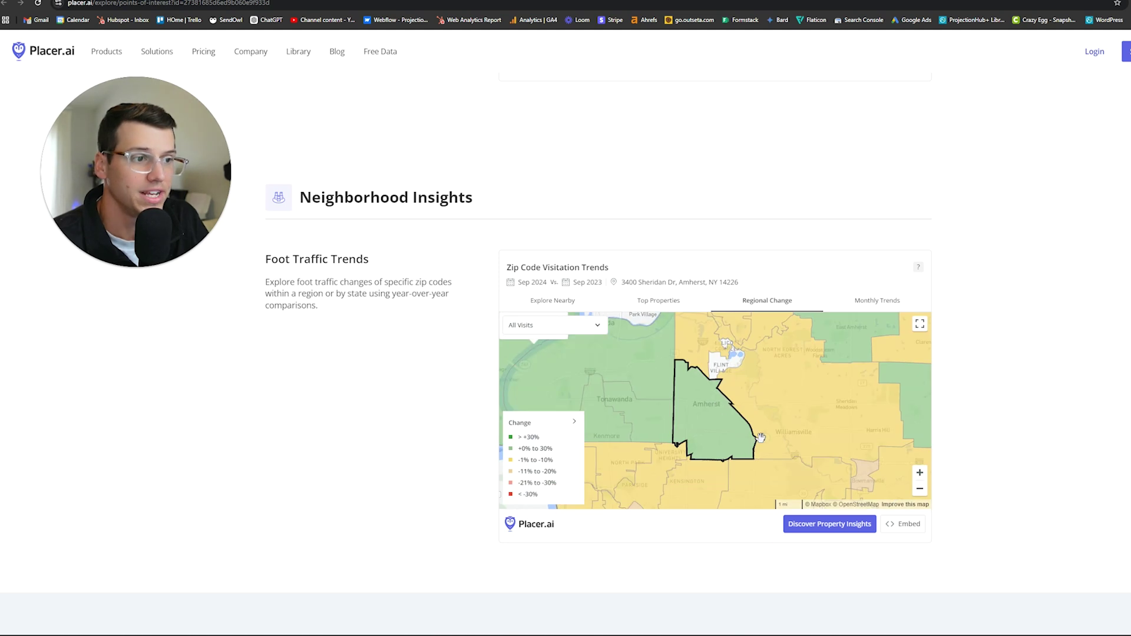
{"action": "left_click", "coordinate": [920, 488]}
{"action": "left_click", "coordinate": [920, 488]}
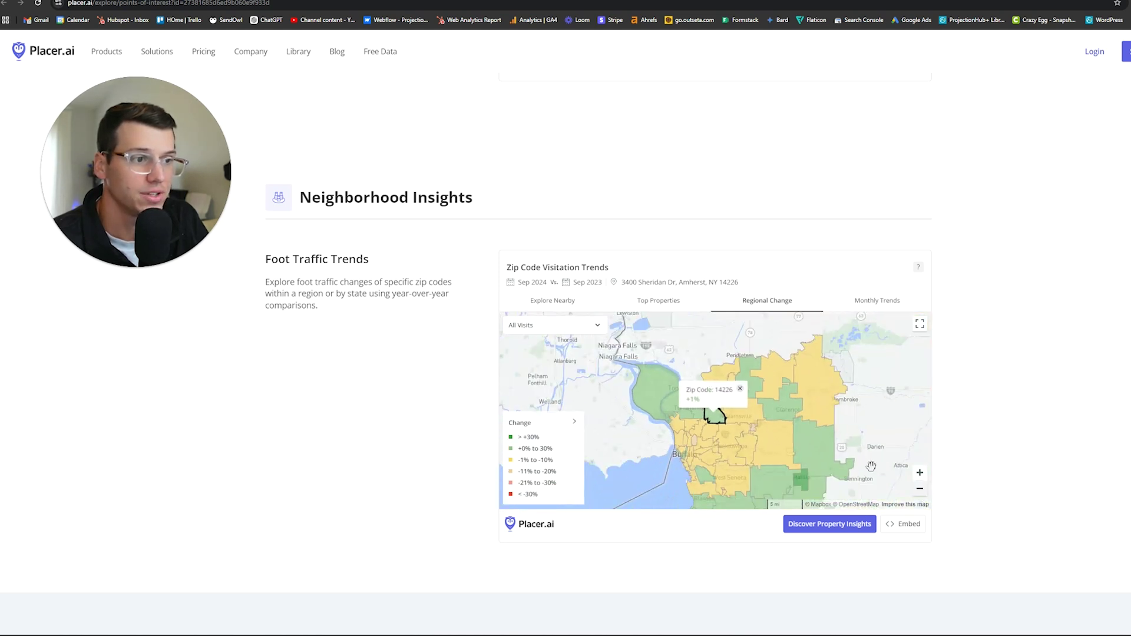
{"action": "left_click", "coordinate": [919, 472]}
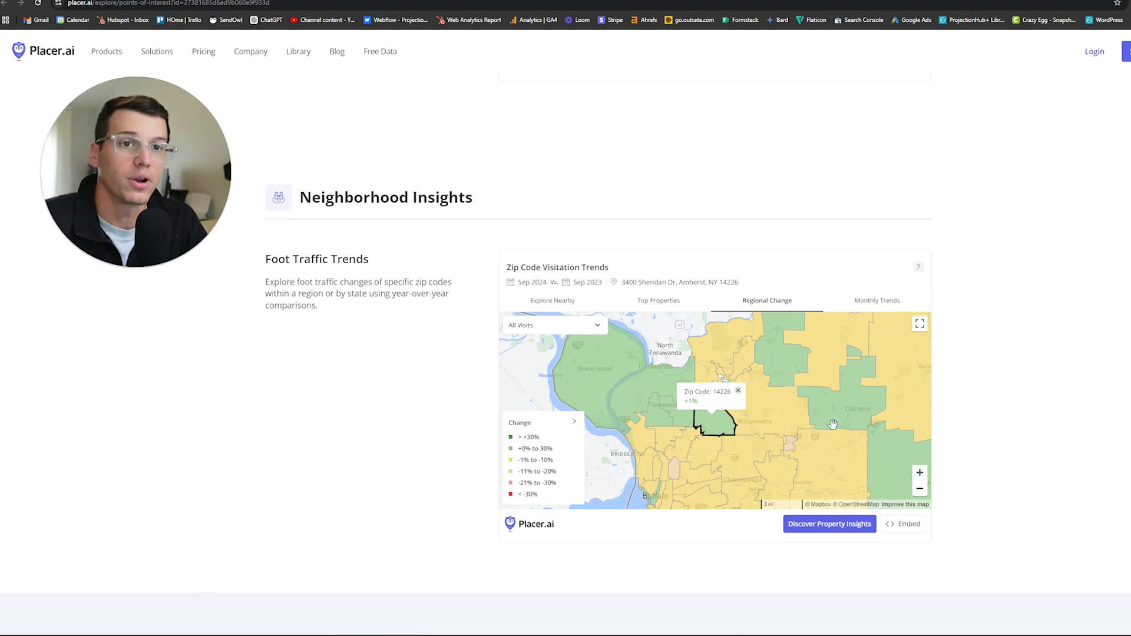
Show the Monthly Trends chart and examine the year-over-year change in all, dining and retail visits.
{"action": "left_click", "coordinate": [885, 303]}
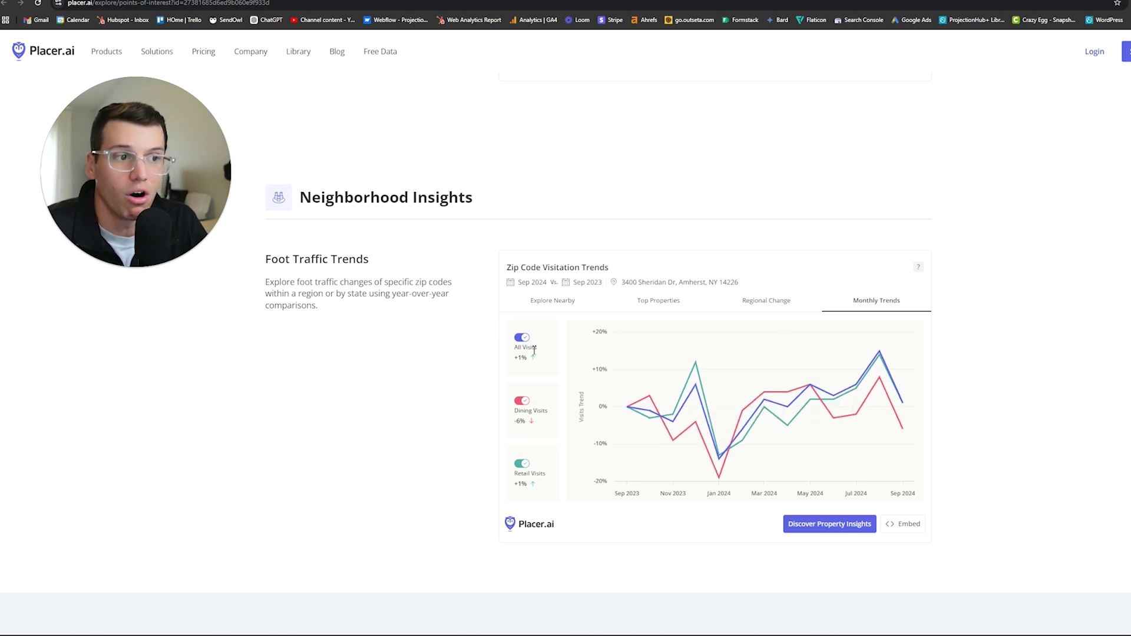
{"action": "mouse_move", "coordinate": [790, 401]}
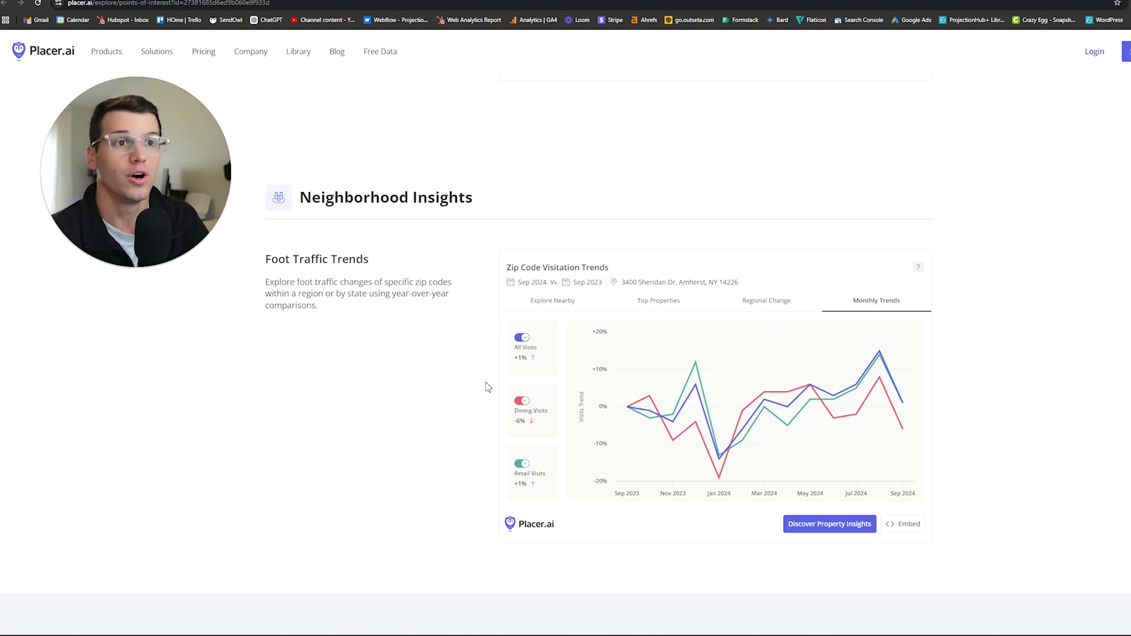
{"action": "scroll", "coordinate": [671, 367], "scroll_direction": "down", "scroll_amount": 1}
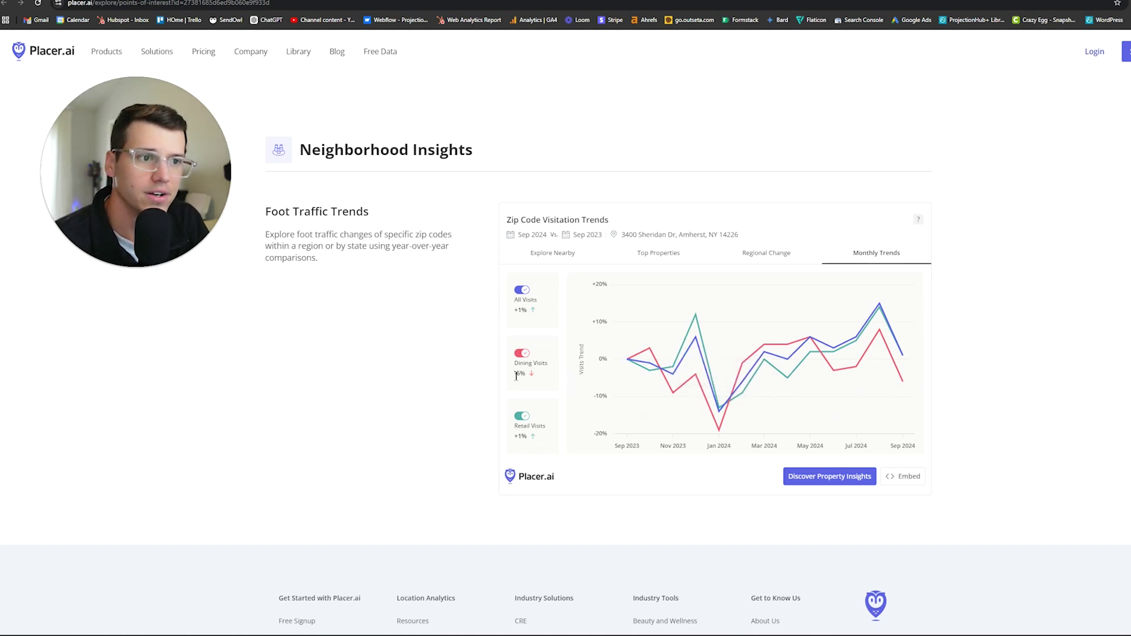
{"action": "left_click_drag", "start_coordinate": [513, 374], "coordinate": [527, 377]}
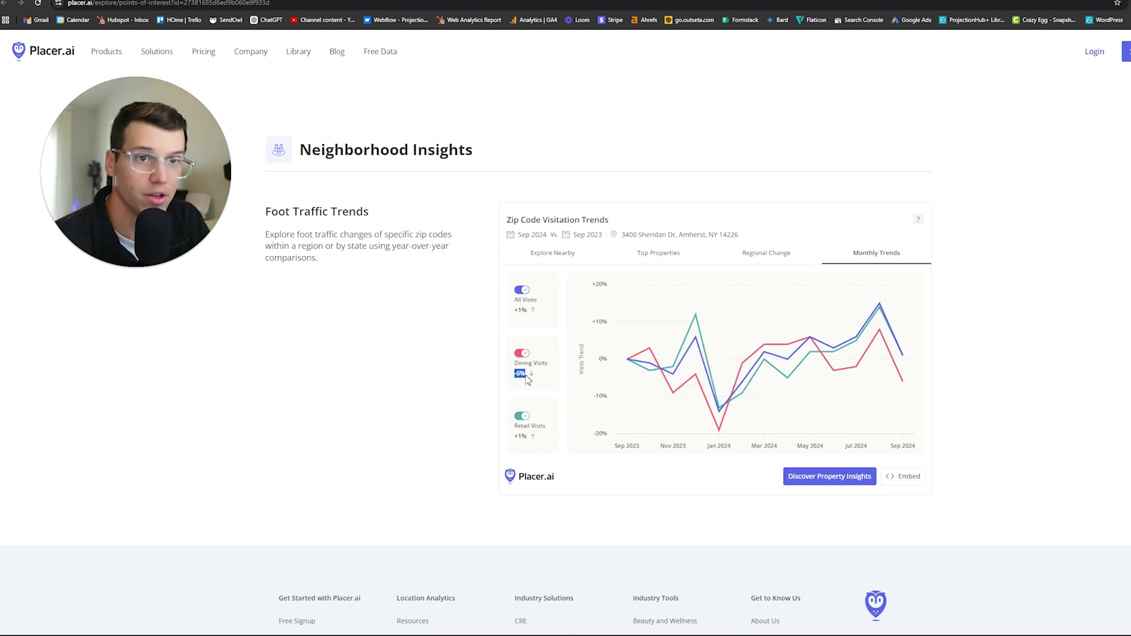
{"action": "left_click", "coordinate": [530, 393]}
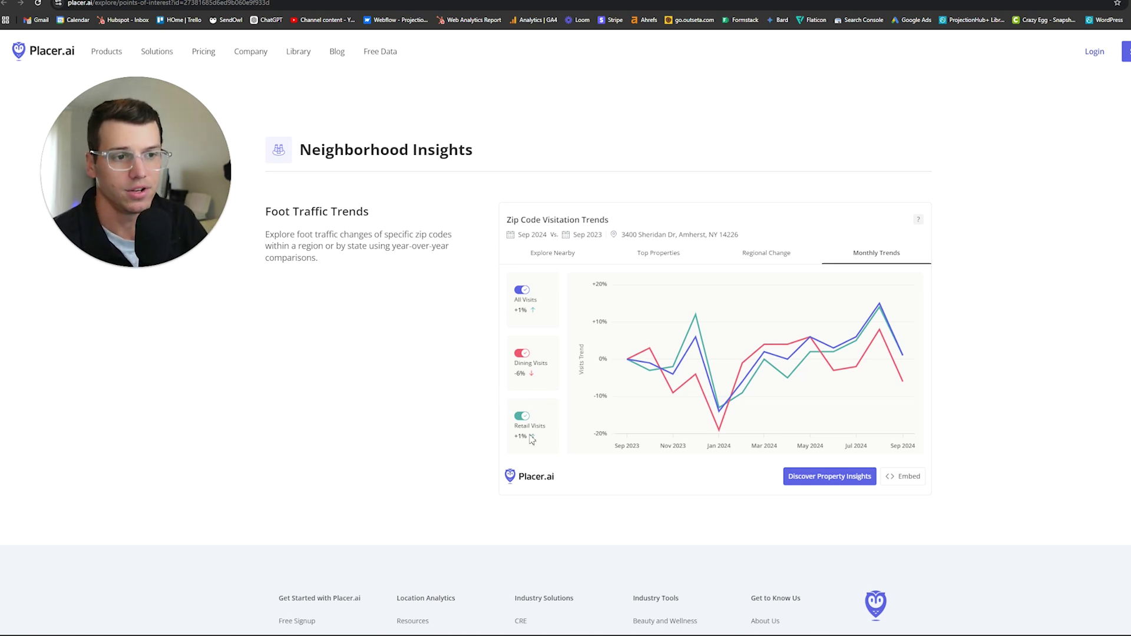
{"action": "left_click_drag", "start_coordinate": [528, 436], "coordinate": [516, 435]}
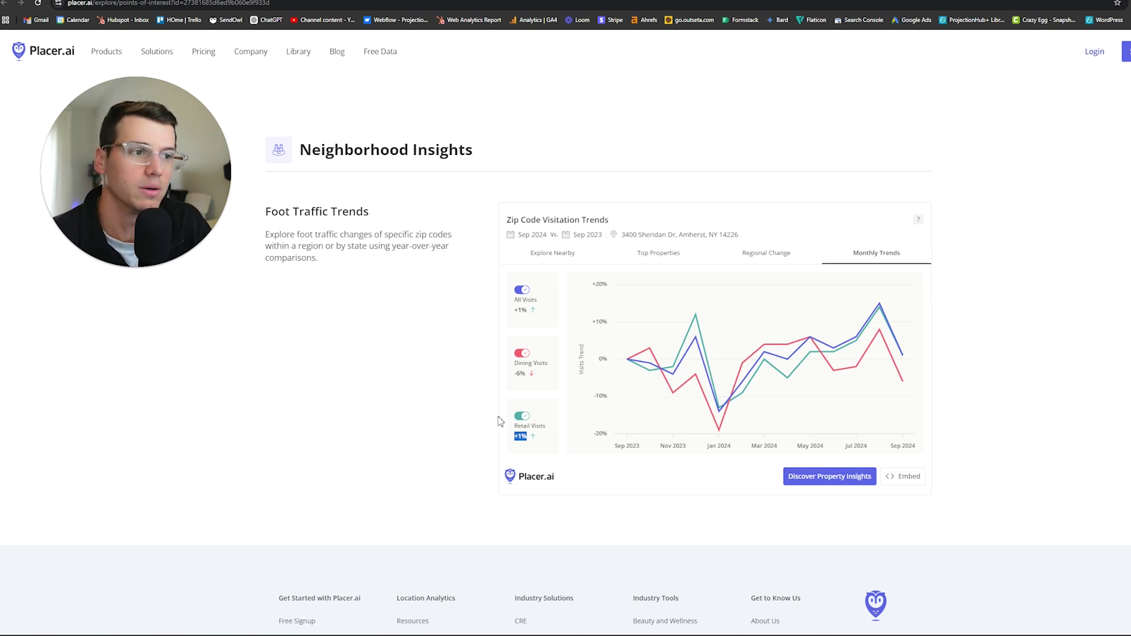
{"action": "mouse_move", "coordinate": [878, 396]}
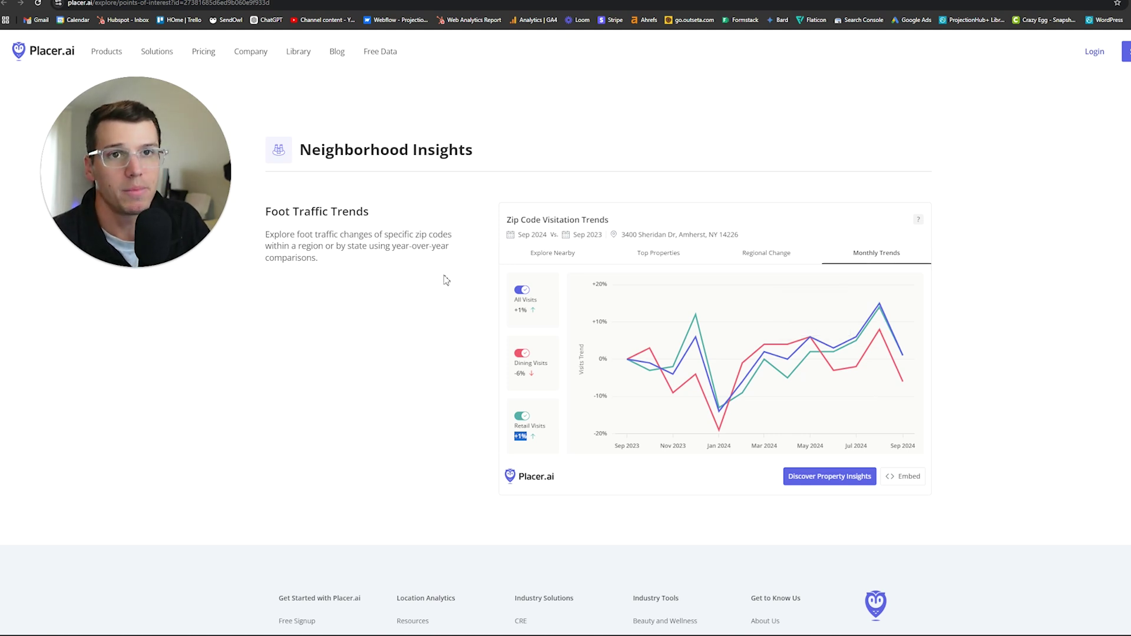
{"action": "mouse_move", "coordinate": [656, 323]}
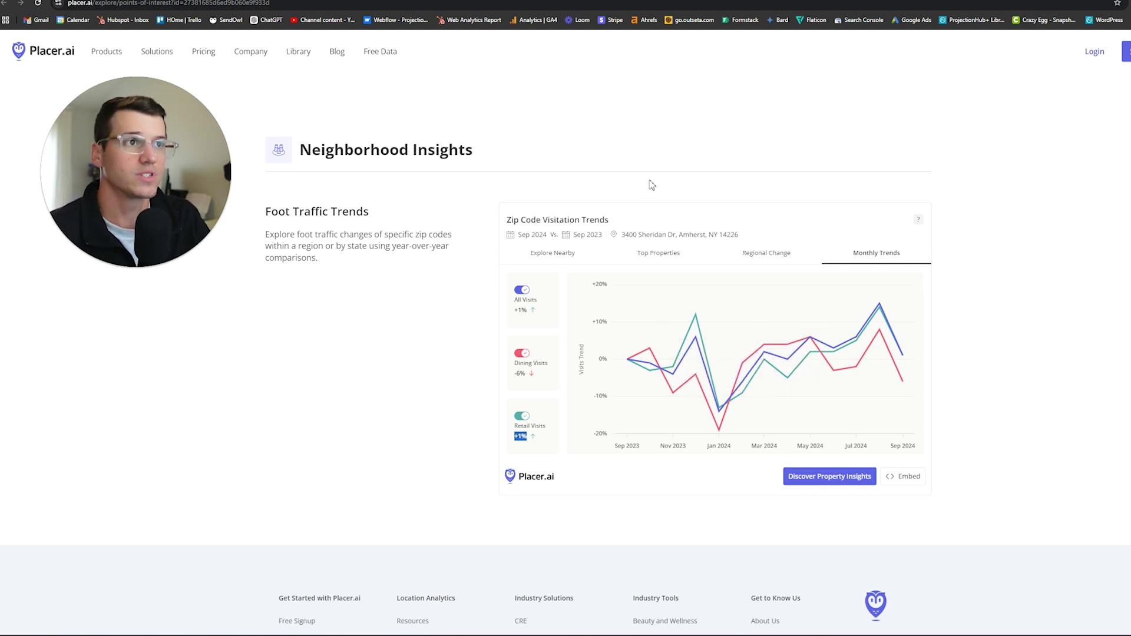
Switch to the Free Med Spa Business Plan Template in Google Docs and find the startup costs in its Financial Plan section.
{"action": "scroll", "coordinate": [436, 276], "scroll_direction": "up", "scroll_amount": 15}
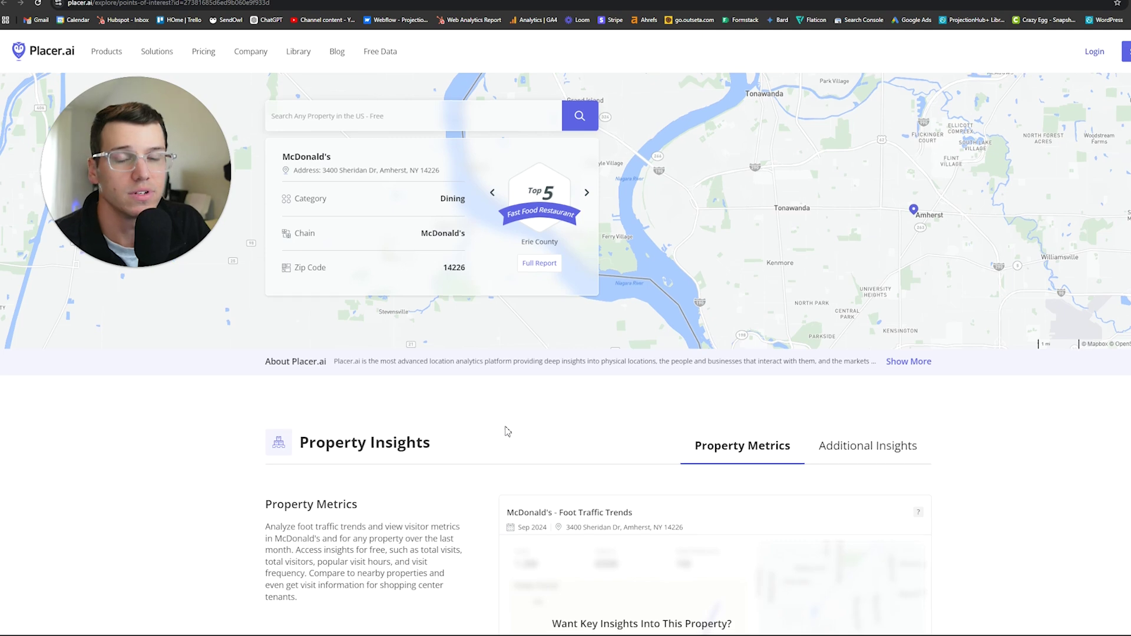
{"action": "scroll", "coordinate": [506, 430], "scroll_direction": "down", "scroll_amount": 1}
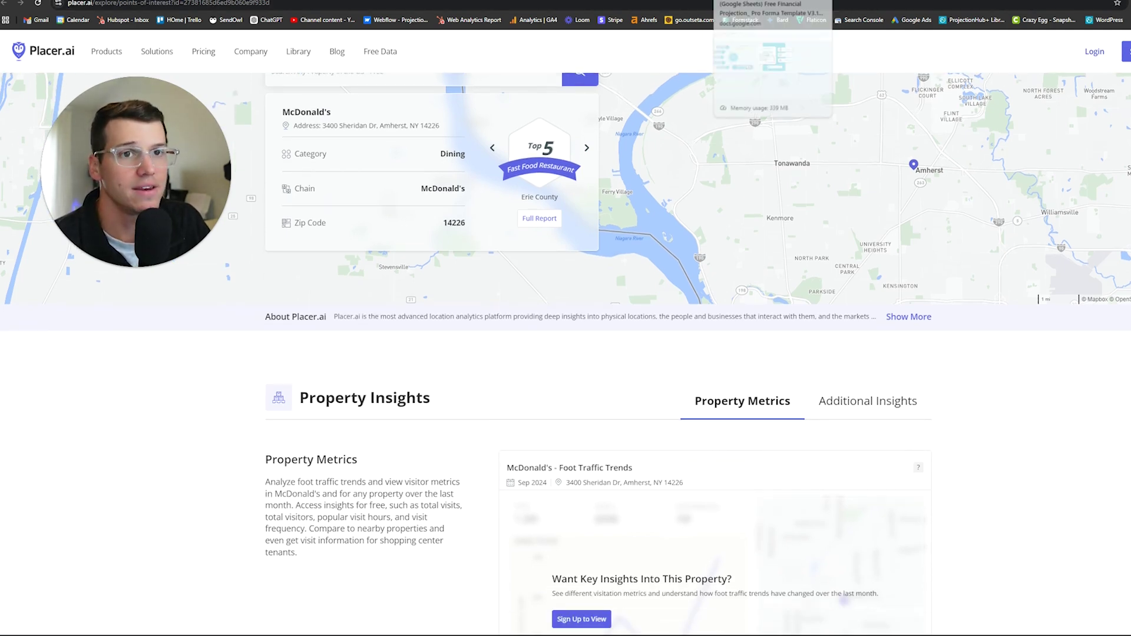
{"action": "left_click", "coordinate": [772, 1]}
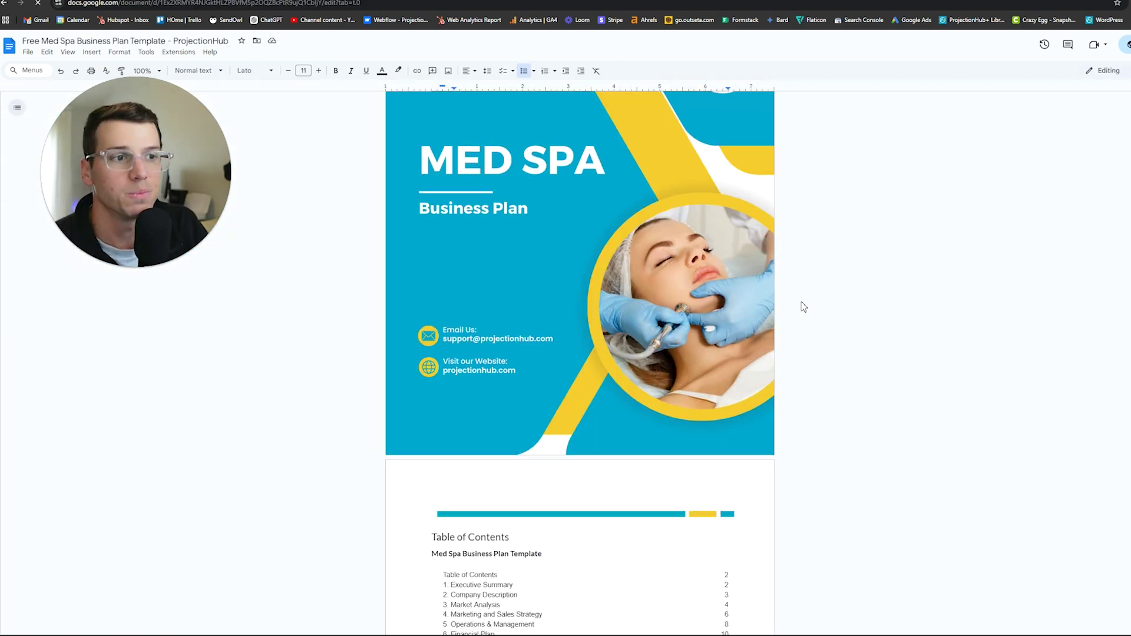
{"action": "scroll", "coordinate": [802, 305], "scroll_direction": "down", "scroll_amount": 15}
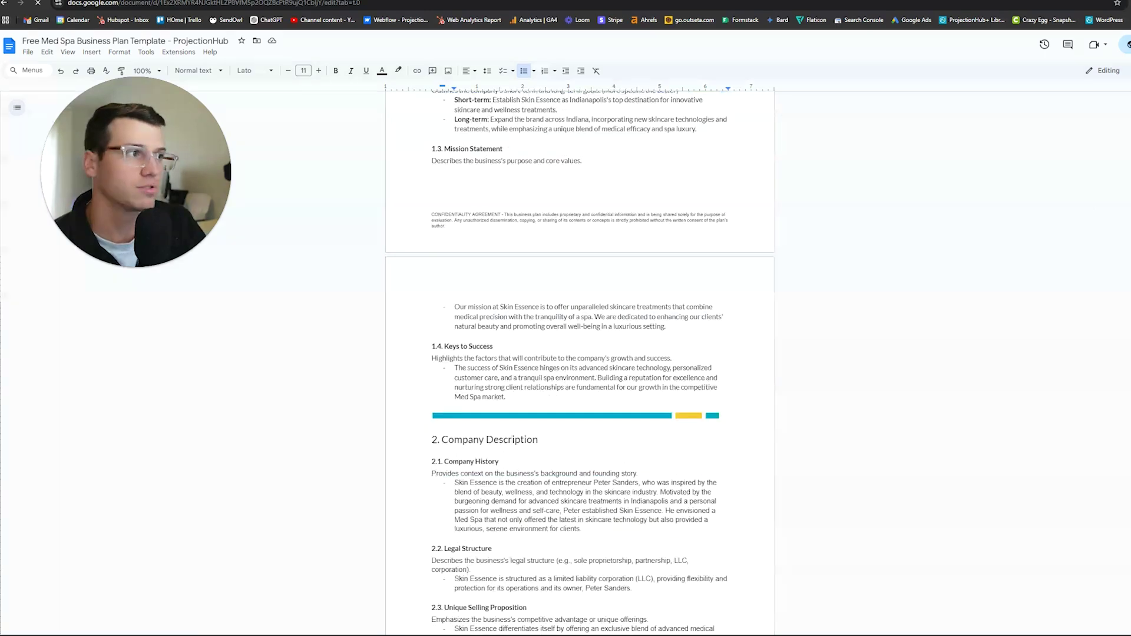
{"action": "scroll", "coordinate": [504, 317], "scroll_direction": "down", "scroll_amount": 20}
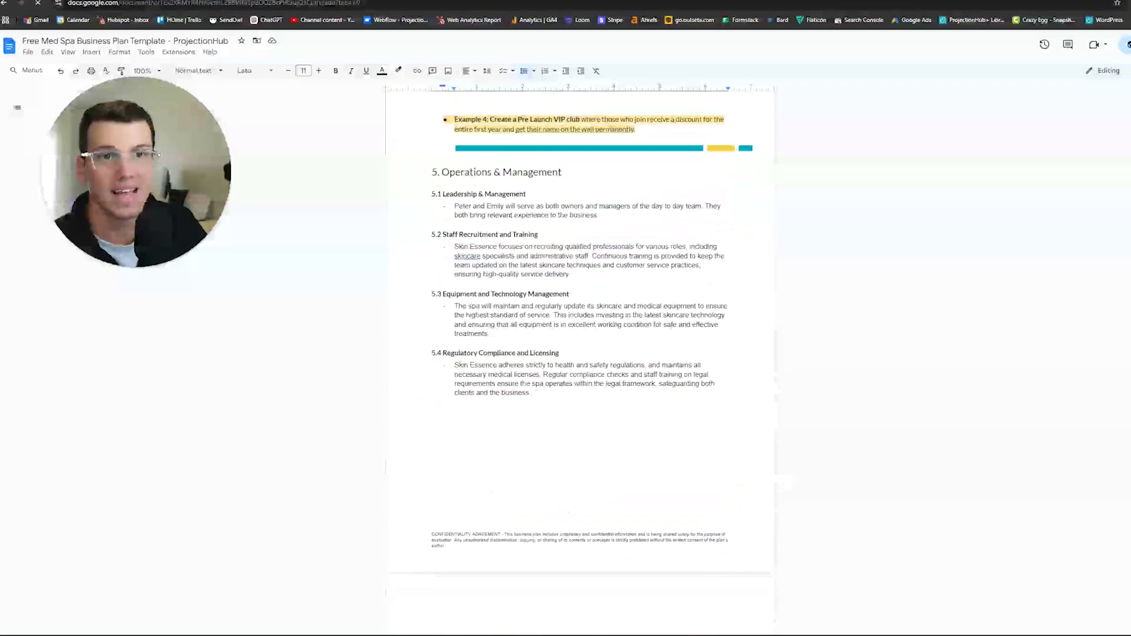
{"action": "scroll", "coordinate": [734, 400], "scroll_direction": "down", "scroll_amount": 8}
{"action": "scroll", "coordinate": [648, 324], "scroll_direction": "up", "scroll_amount": 2}
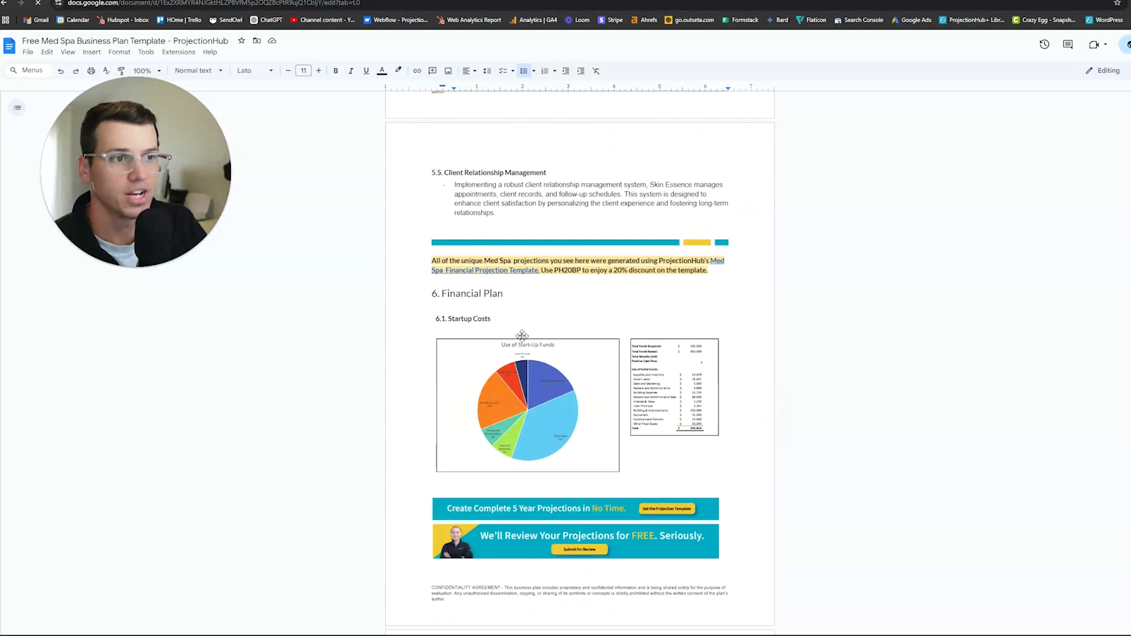
Examine the Financial Plan section through its key ratios, profit and loss statement, cash flow projections and balance sheet projections.
{"action": "scroll", "coordinate": [600, 246], "scroll_direction": "down", "scroll_amount": 2}
{"action": "scroll", "coordinate": [600, 245], "scroll_direction": "down", "scroll_amount": 18}
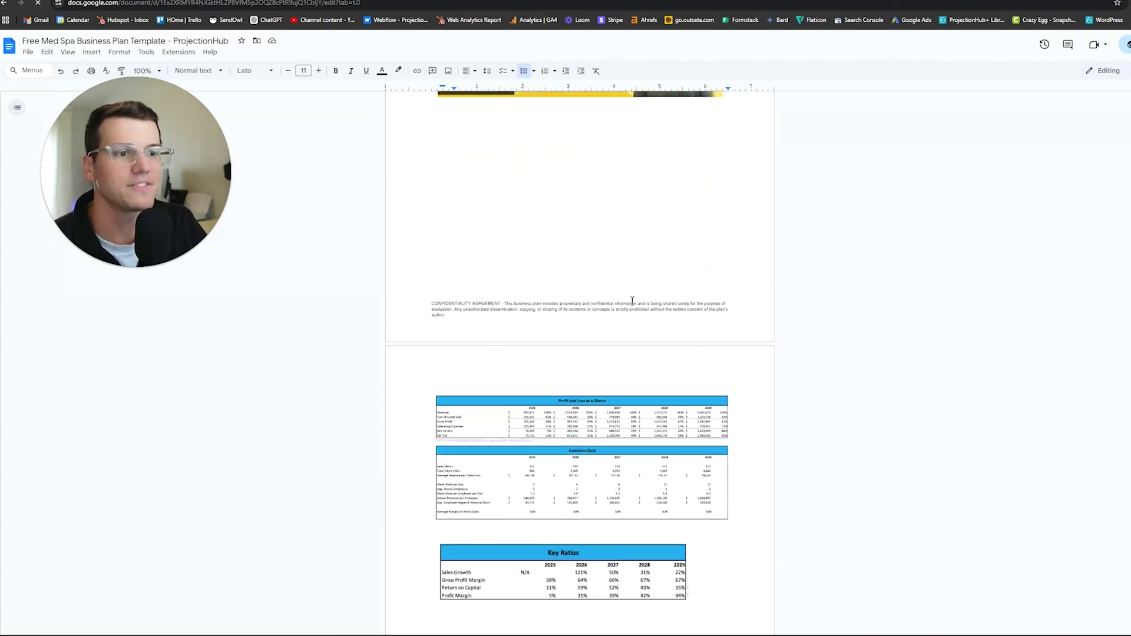
{"action": "scroll", "coordinate": [581, 211], "scroll_direction": "down", "scroll_amount": 17}
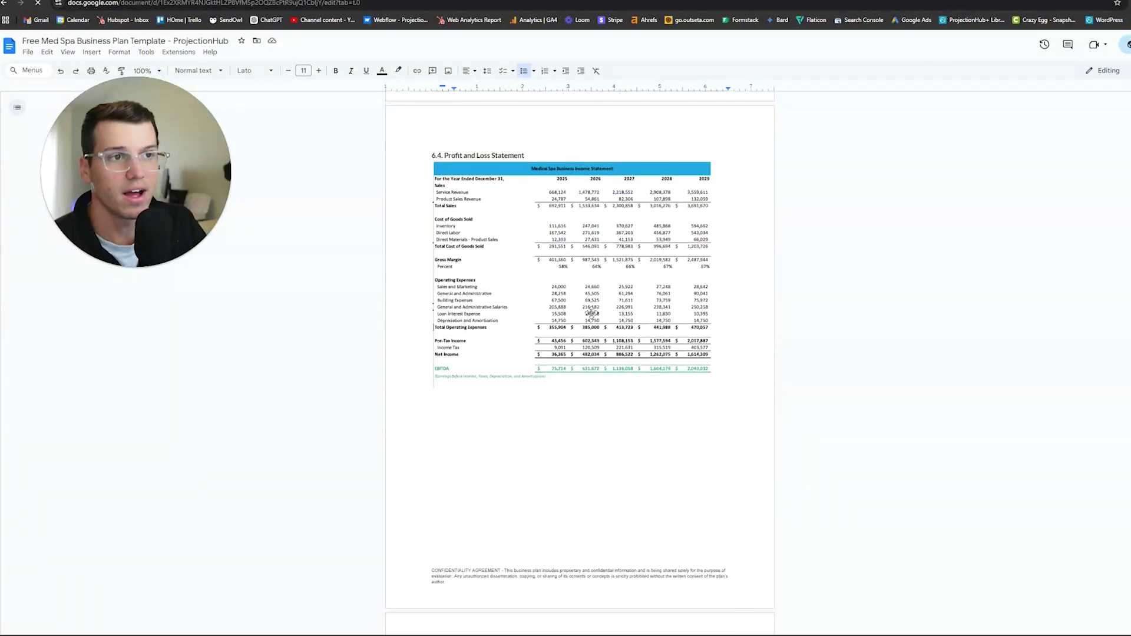
{"action": "scroll", "coordinate": [583, 287], "scroll_direction": "down", "scroll_amount": 3}
{"action": "scroll", "coordinate": [583, 288], "scroll_direction": "up", "scroll_amount": 3}
{"action": "scroll", "coordinate": [584, 306], "scroll_direction": "down", "scroll_amount": 11}
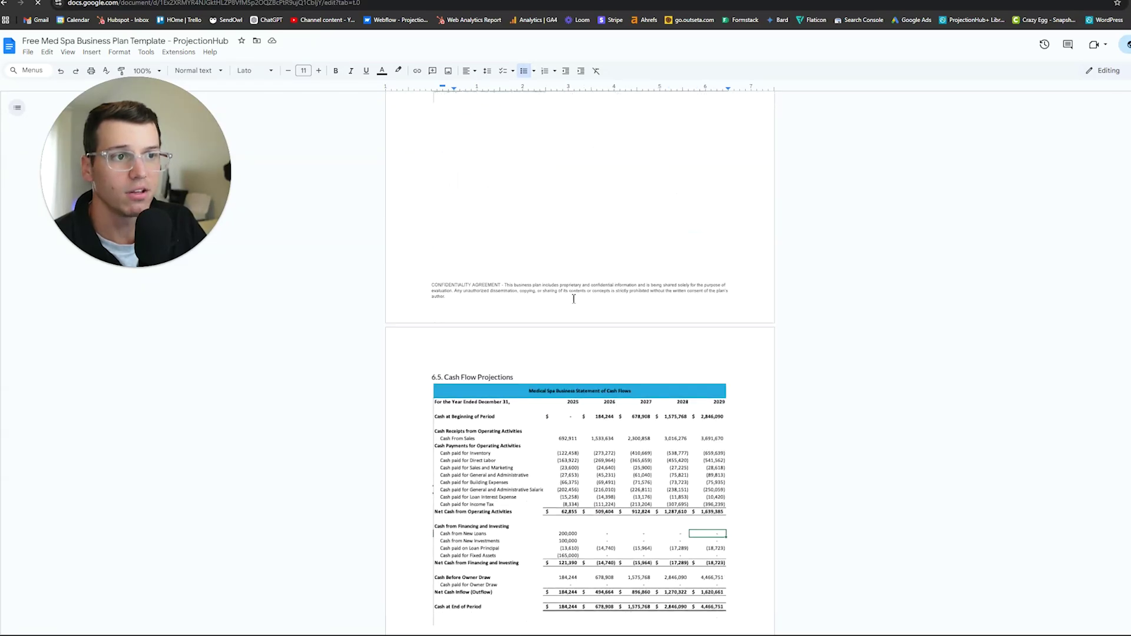
{"action": "scroll", "coordinate": [586, 327], "scroll_direction": "down", "scroll_amount": 7}
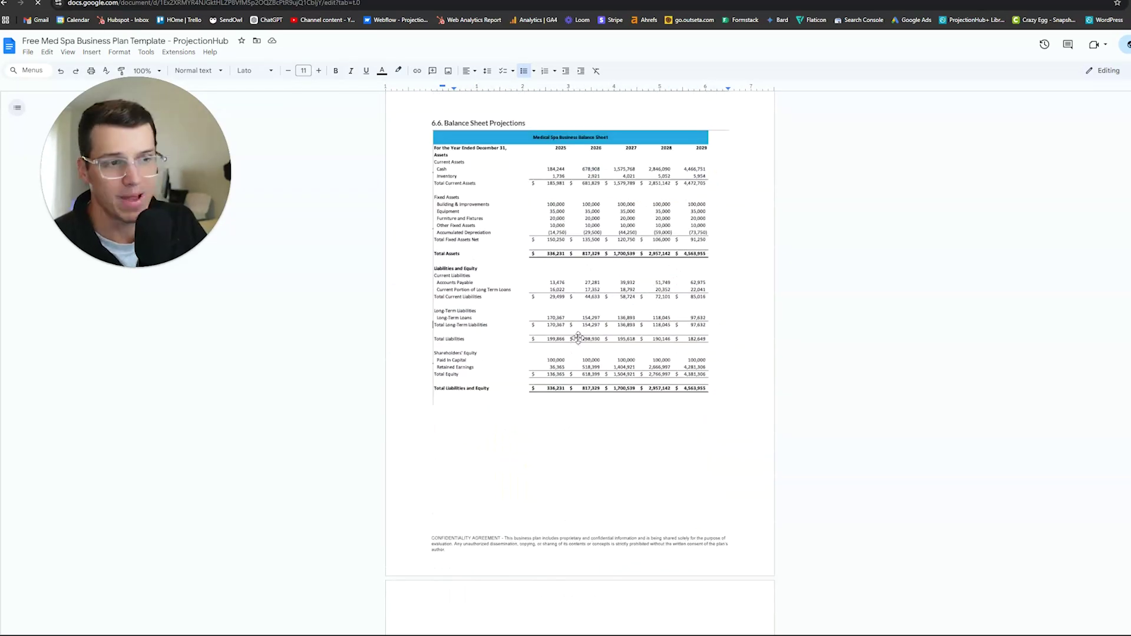
Go back through the Financial Plan to the expense projections and the embedded Med Spa projections video.
{"action": "scroll", "coordinate": [547, 330], "scroll_direction": "up", "scroll_amount": 7}
{"action": "scroll", "coordinate": [542, 330], "scroll_direction": "up", "scroll_amount": 1}
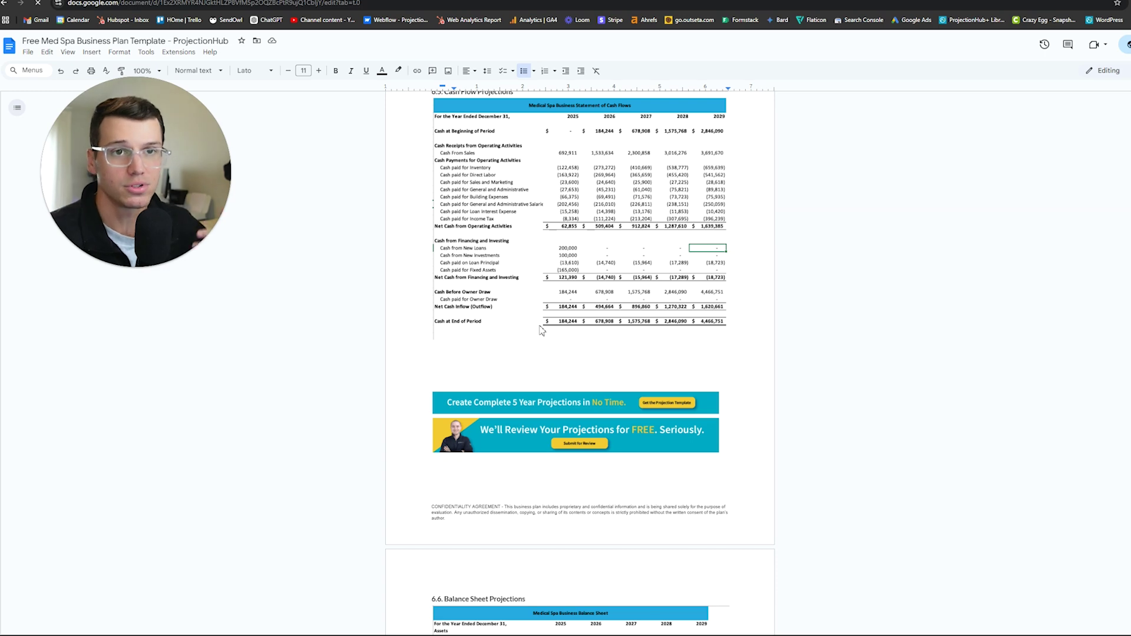
{"action": "scroll", "coordinate": [542, 330], "scroll_direction": "up", "scroll_amount": 15}
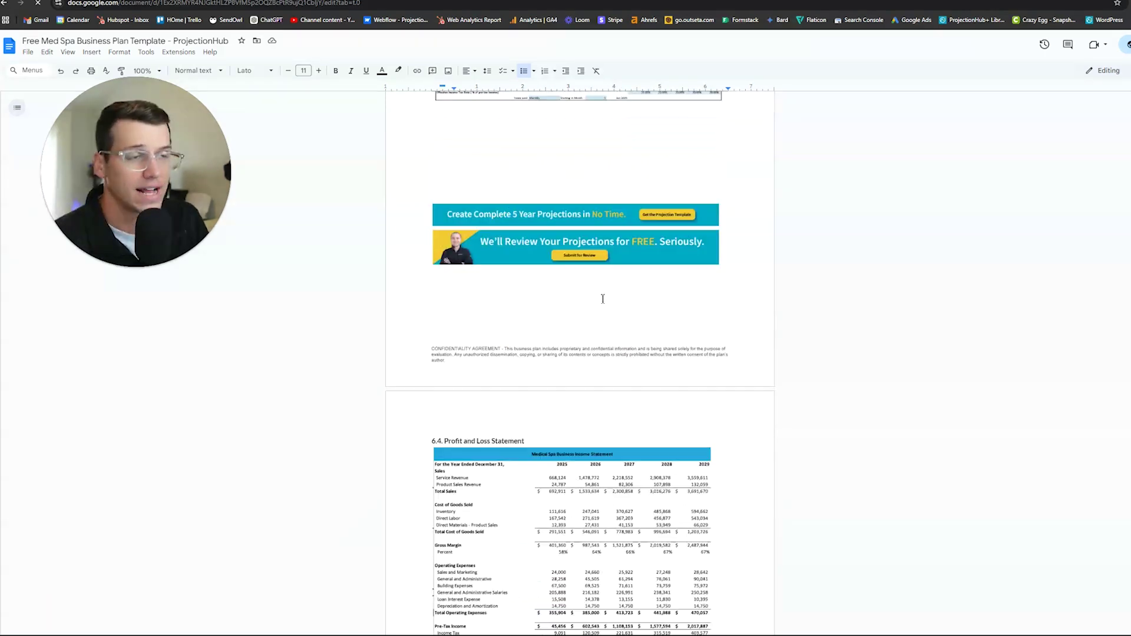
{"action": "scroll", "coordinate": [607, 304], "scroll_direction": "up", "scroll_amount": 6}
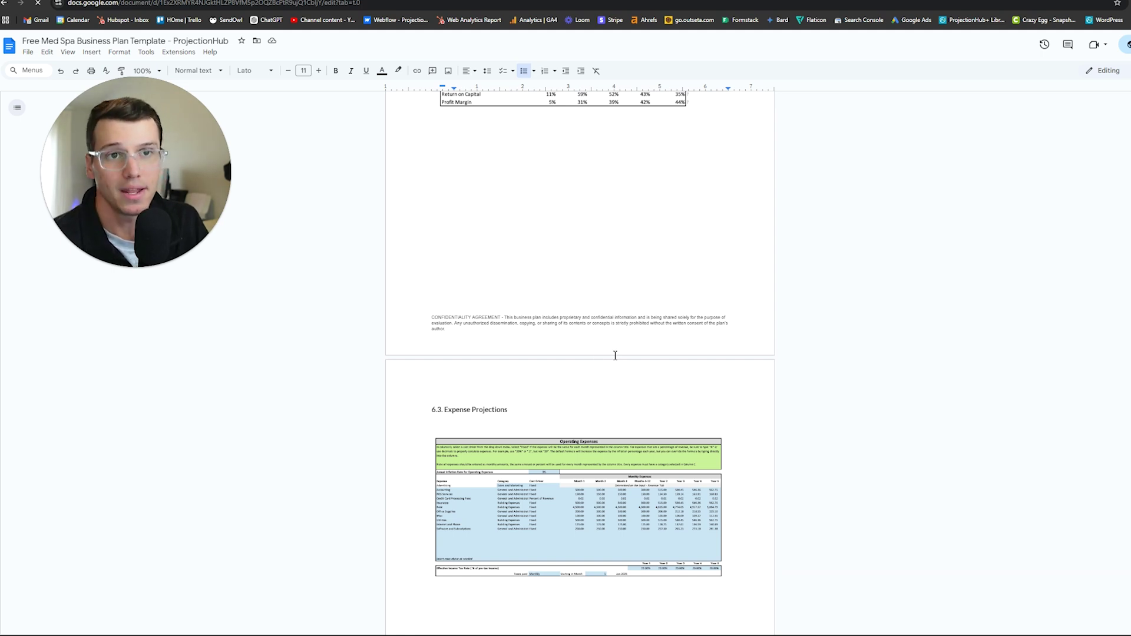
{"action": "scroll", "coordinate": [618, 362], "scroll_direction": "up", "scroll_amount": 4}
{"action": "scroll", "coordinate": [620, 366], "scroll_direction": "up", "scroll_amount": 15}
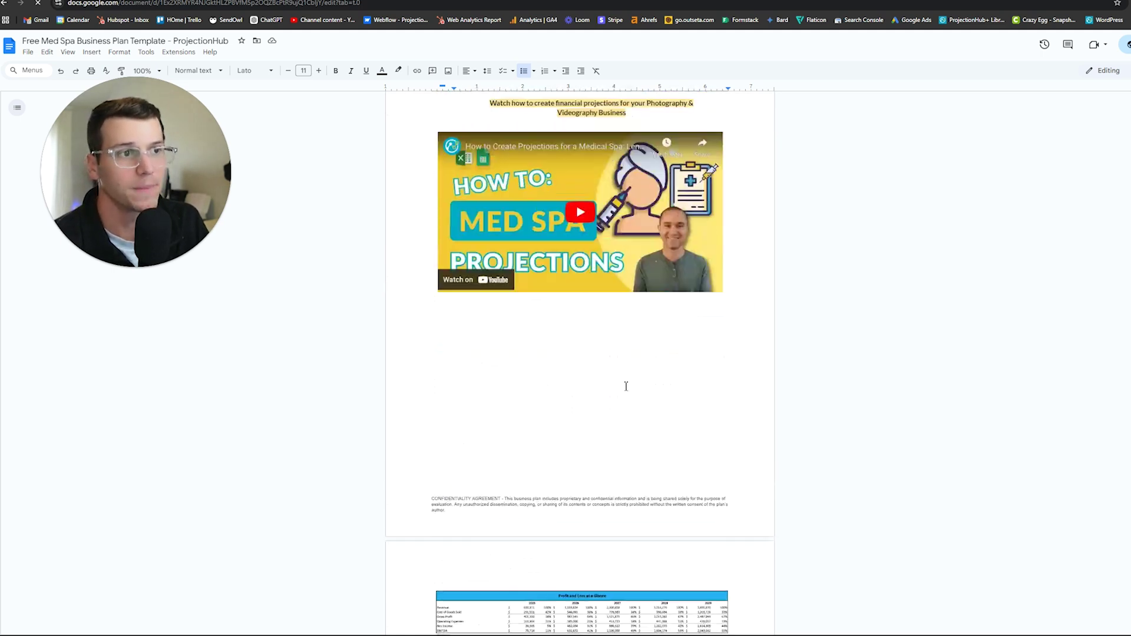
Switch to the Free Financial Projection Pro Forma Template in Google Sheets and review the general, investor and fixed asset inputs on Input - Assumptions.
{"action": "left_click", "coordinate": [772, 2]}
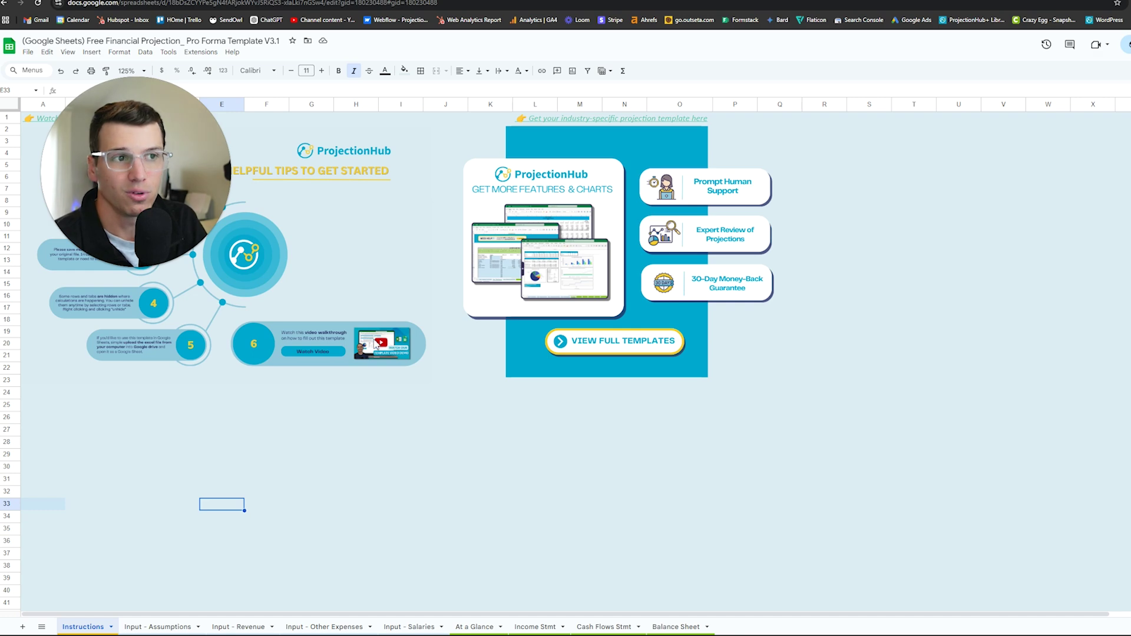
{"action": "left_click", "coordinate": [158, 627]}
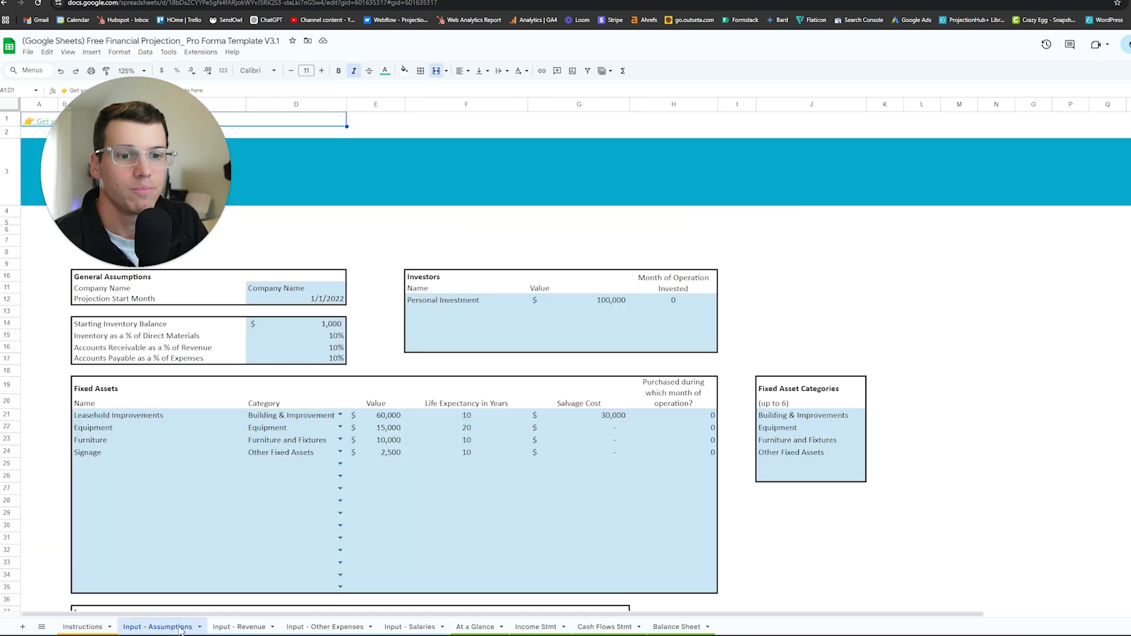
{"action": "scroll", "coordinate": [397, 447], "scroll_direction": "down", "scroll_amount": 2}
{"action": "scroll", "coordinate": [383, 449], "scroll_direction": "up", "scroll_amount": 2}
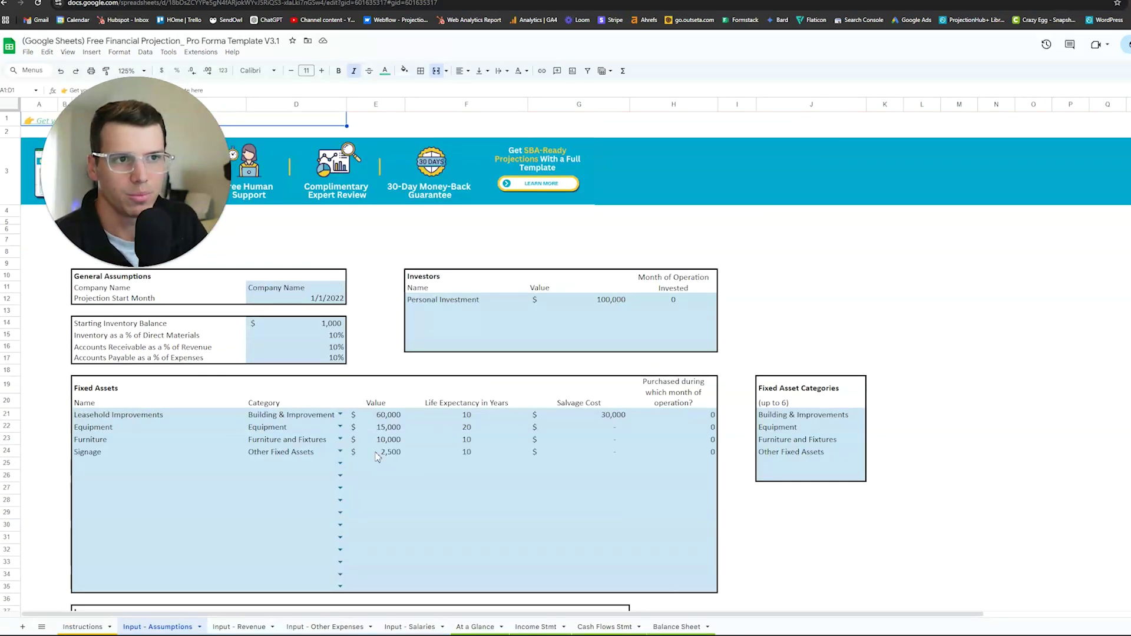
{"action": "scroll", "coordinate": [289, 554], "scroll_direction": "down", "scroll_amount": 1}
{"action": "scroll", "coordinate": [336, 471], "scroll_direction": "up", "scroll_amount": 1}
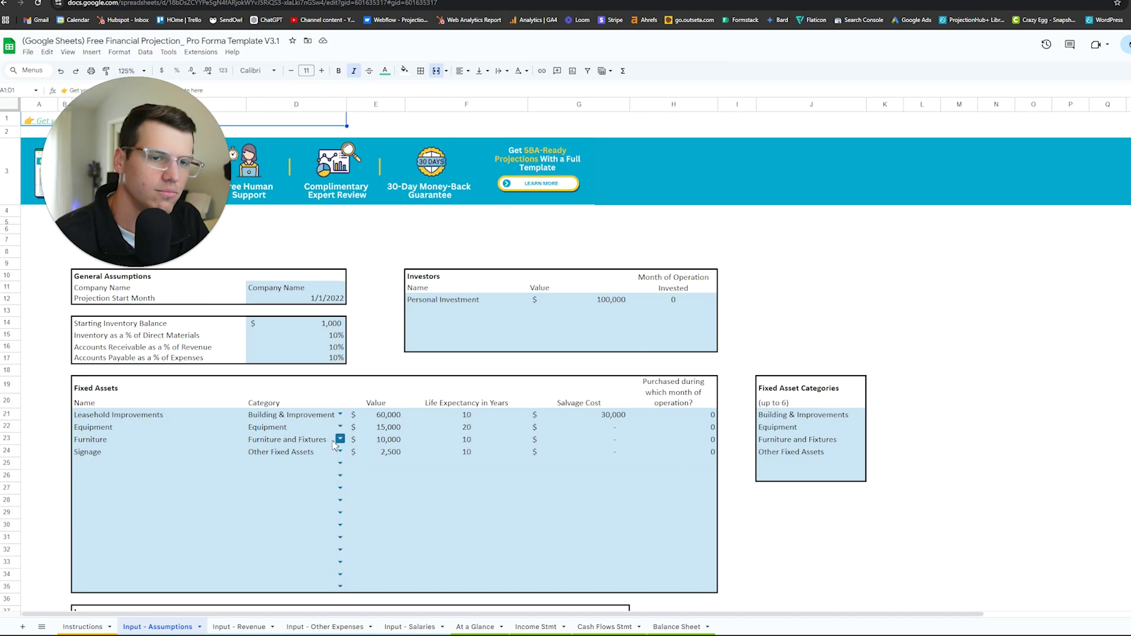
{"action": "scroll", "coordinate": [344, 444], "scroll_direction": "down", "scroll_amount": 3}
{"action": "scroll", "coordinate": [463, 454], "scroll_direction": "up", "scroll_amount": 3}
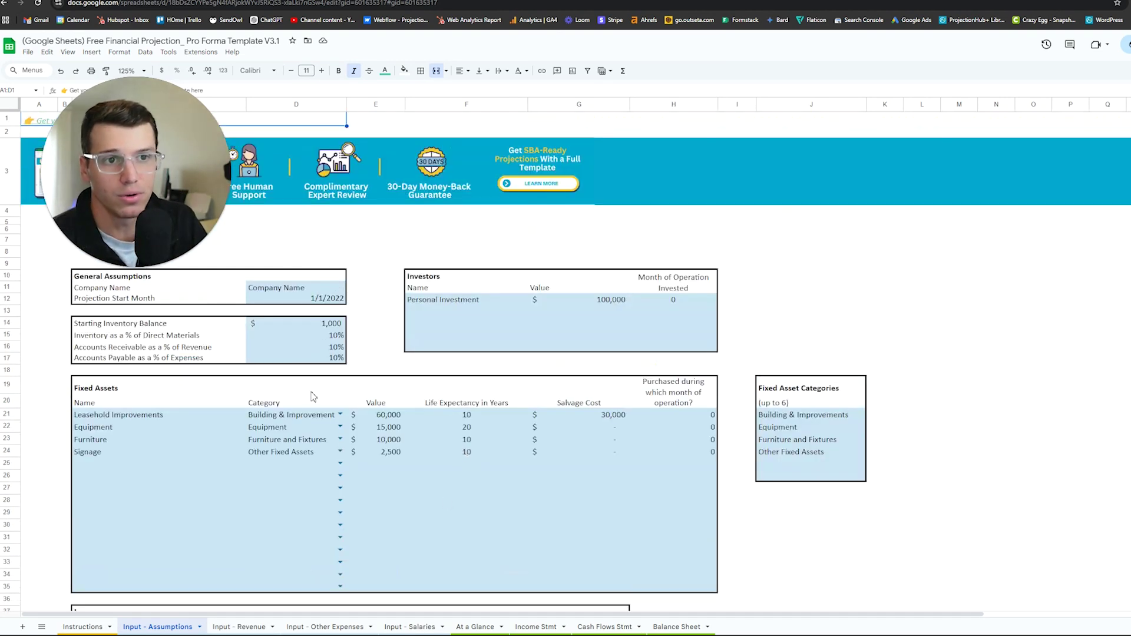
{"action": "scroll", "coordinate": [515, 366], "scroll_direction": "down", "scroll_amount": 1}
Show the Input - Revenue sheet and review its units sold and the products or services pricing table.
{"action": "left_click", "coordinate": [238, 627]}
{"action": "scroll", "coordinate": [300, 448], "scroll_direction": "down", "scroll_amount": 3}
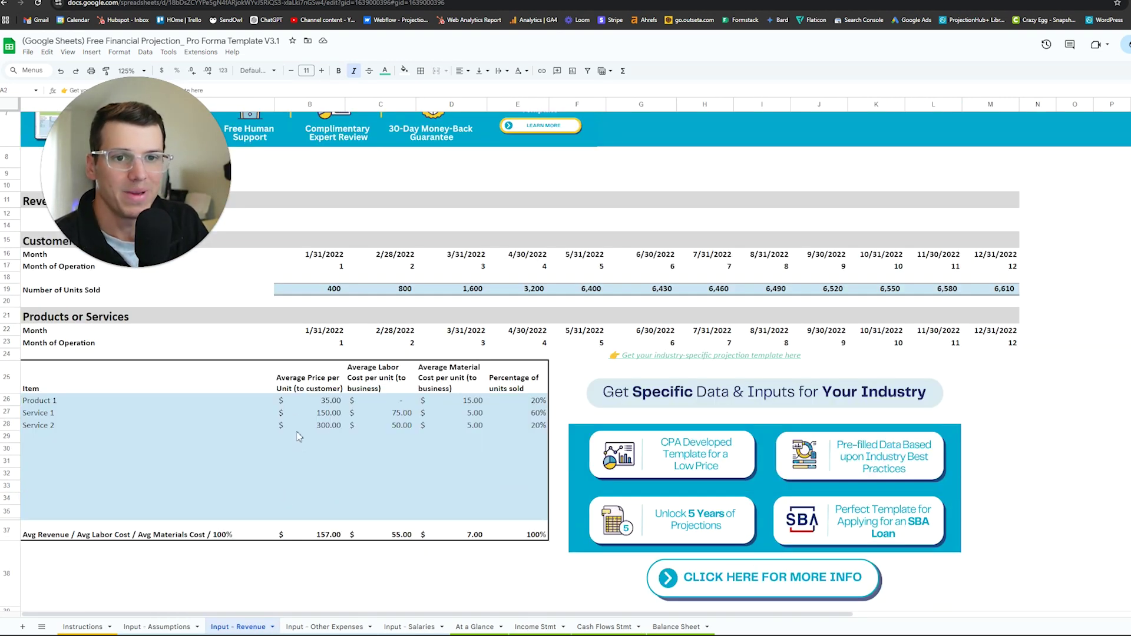
{"action": "scroll", "coordinate": [348, 377], "scroll_direction": "down", "scroll_amount": 5}
{"action": "scroll", "coordinate": [338, 391], "scroll_direction": "up", "scroll_amount": 6}
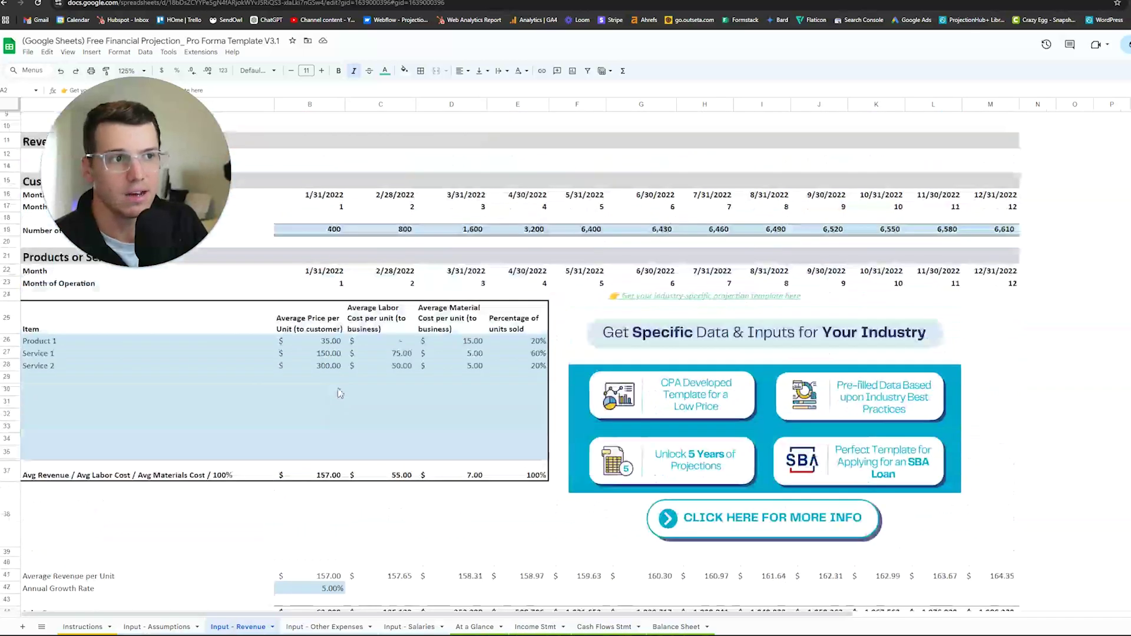
Review the monthly operating expenses on Input - Other Expenses and show the Input - Salaries sheet.
{"action": "key", "text": "ctrl+shift+Page_Down"}
{"action": "scroll", "coordinate": [383, 375], "scroll_direction": "down", "scroll_amount": 5}
{"action": "scroll", "coordinate": [452, 383], "scroll_direction": "up", "scroll_amount": 5}
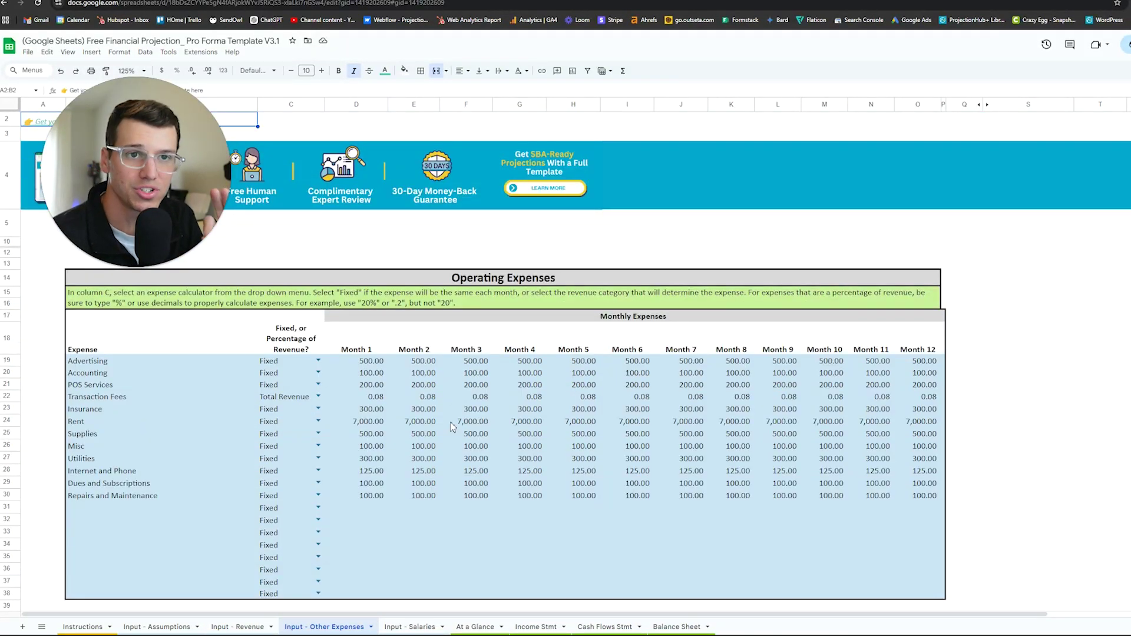
{"action": "key", "text": "ctrl+shift+Page_Down"}
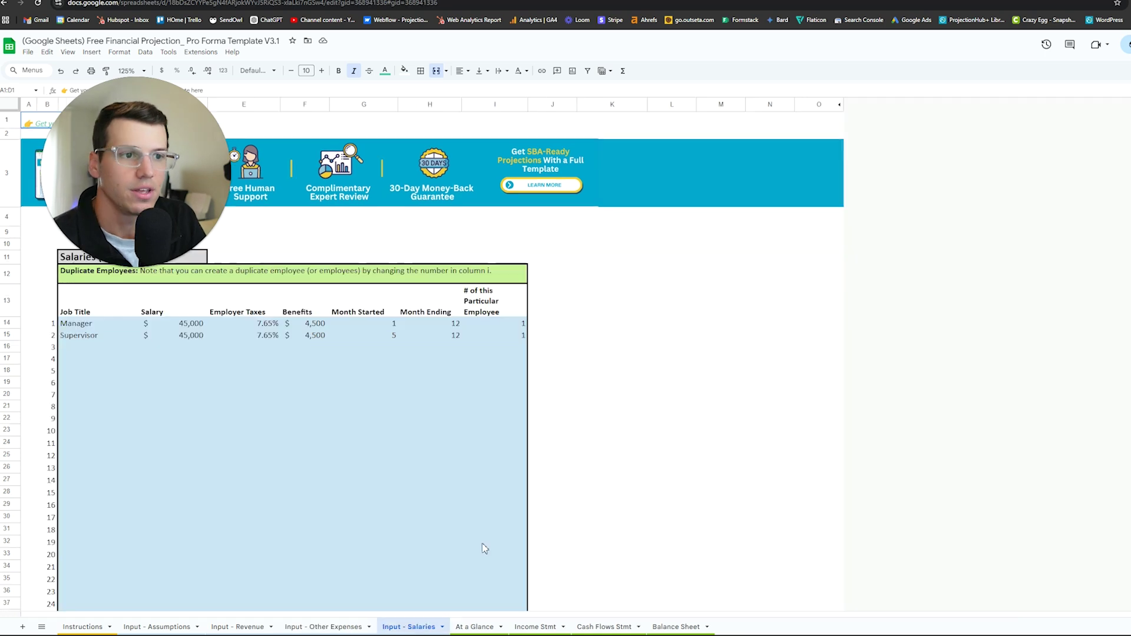
Show the At a Glance sheet and look over its profit and loss summary and sales charts.
{"action": "key", "text": "ctrl+shift+Page_Down"}
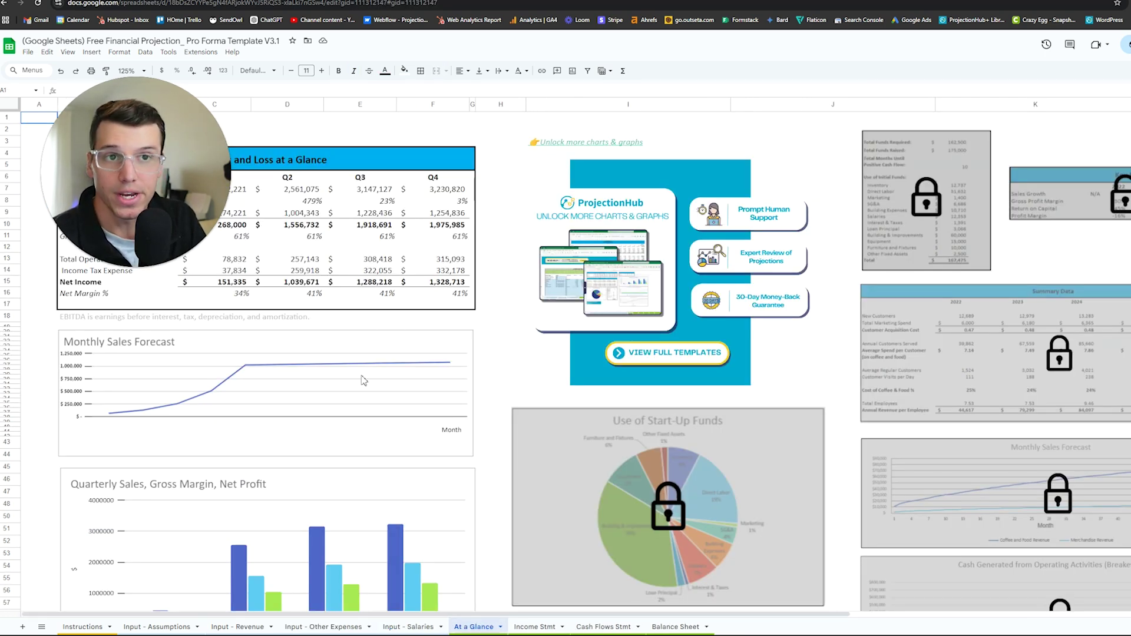
{"action": "scroll", "coordinate": [334, 301], "scroll_direction": "down", "scroll_amount": 5}
{"action": "scroll", "coordinate": [356, 300], "scroll_direction": "up", "scroll_amount": 5}
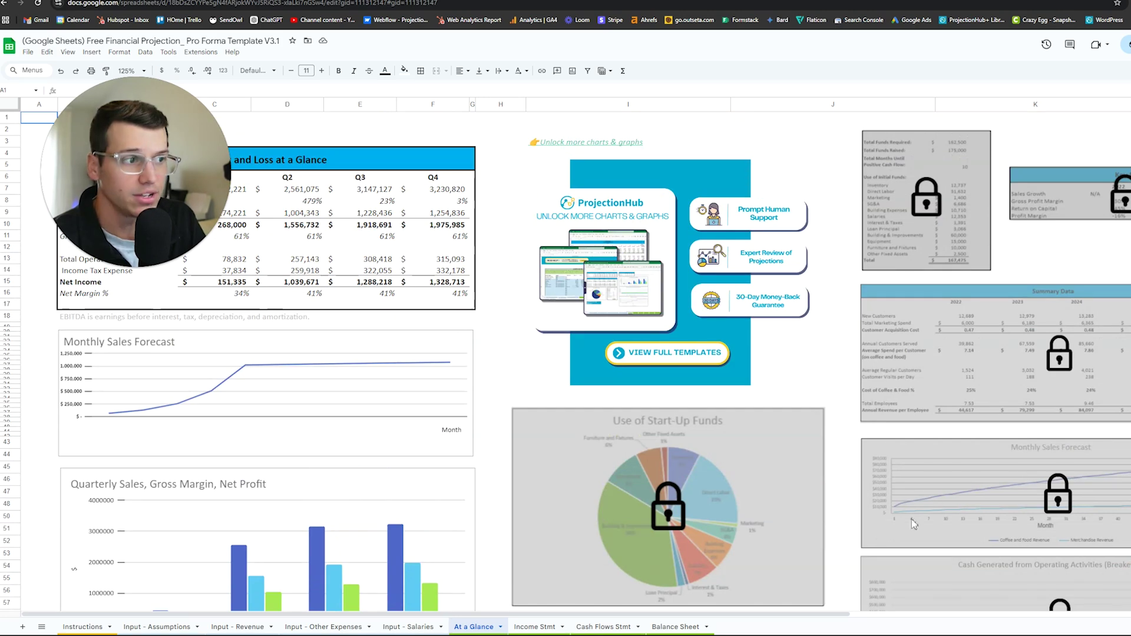
Show the Income Stmt sheet and review the Year 1 pro forma income statement down to net income.
{"action": "left_click", "coordinate": [543, 627]}
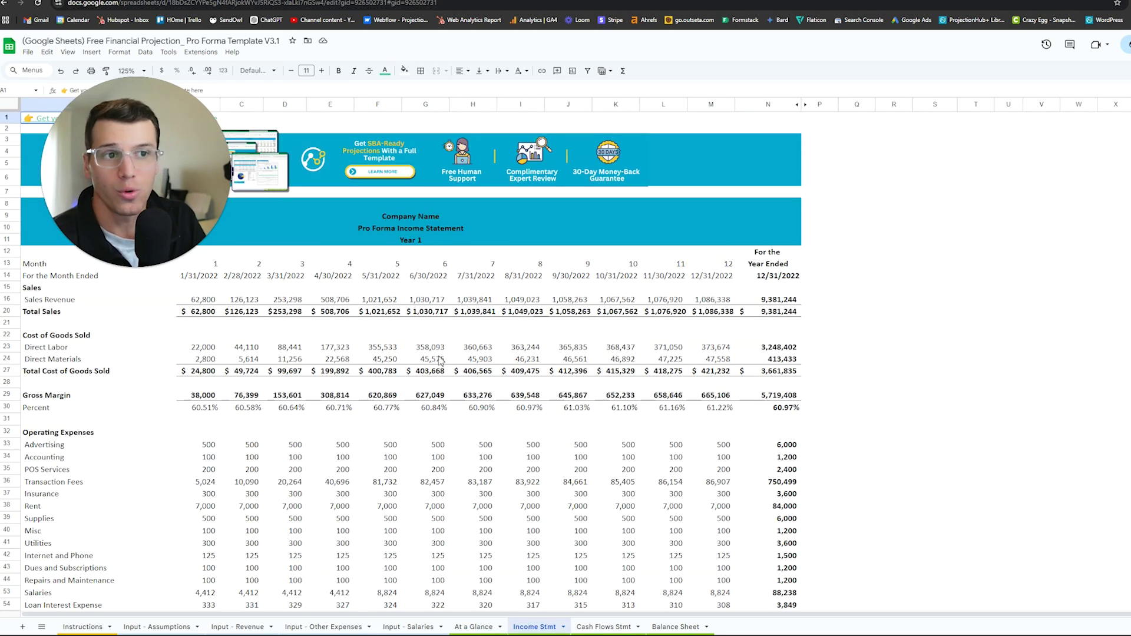
{"action": "scroll", "coordinate": [443, 365], "scroll_direction": "down", "scroll_amount": 2}
{"action": "scroll", "coordinate": [453, 342], "scroll_direction": "up", "scroll_amount": 2}
{"action": "scroll", "coordinate": [447, 353], "scroll_direction": "down", "scroll_amount": 6}
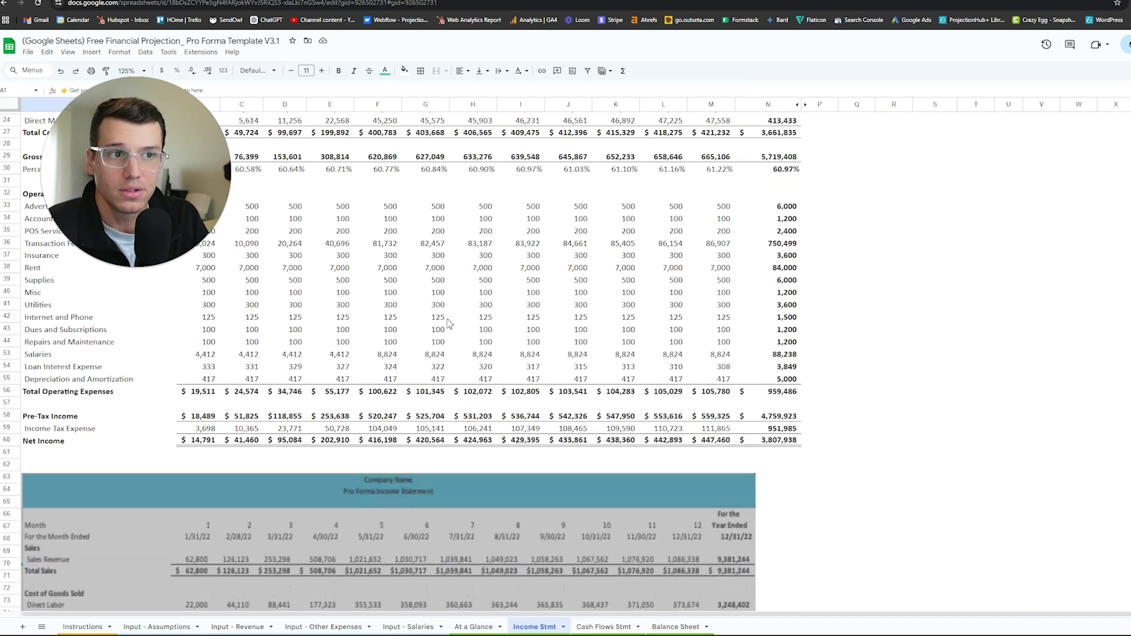
{"action": "scroll", "coordinate": [443, 377], "scroll_direction": "up", "scroll_amount": 5}
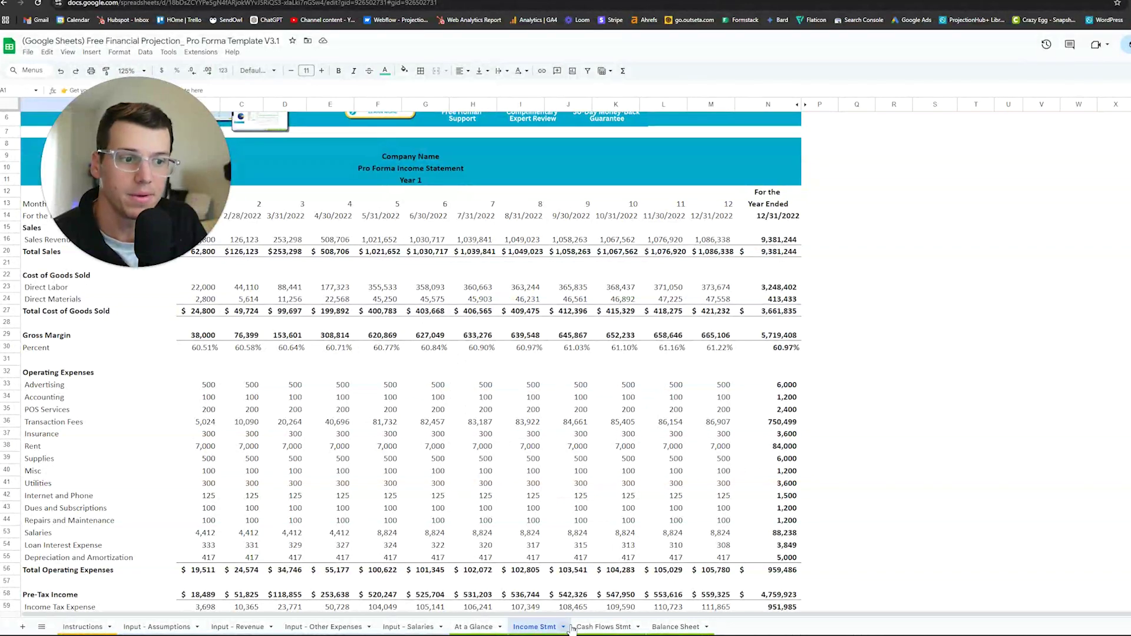
View the Cash Flows Stmt sheet and the Year 1 Balance Sheet.
{"action": "left_click", "coordinate": [603, 627]}
{"action": "scroll", "coordinate": [666, 603], "scroll_direction": "down", "scroll_amount": 3}
{"action": "left_click", "coordinate": [676, 626]}
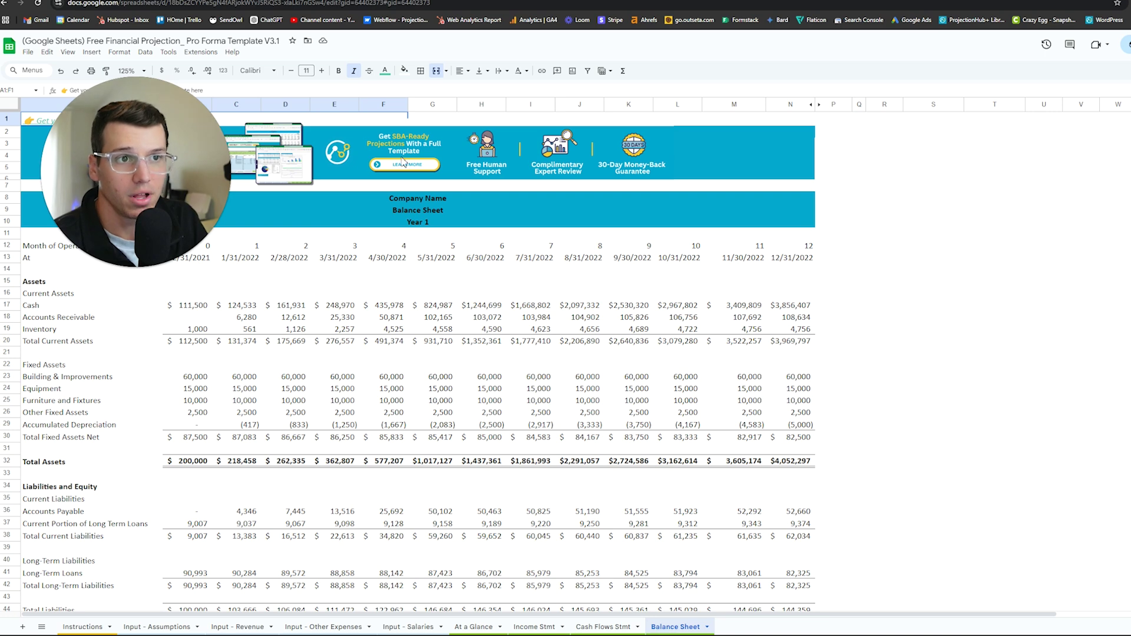
{"action": "left_click", "coordinate": [451, 269]}
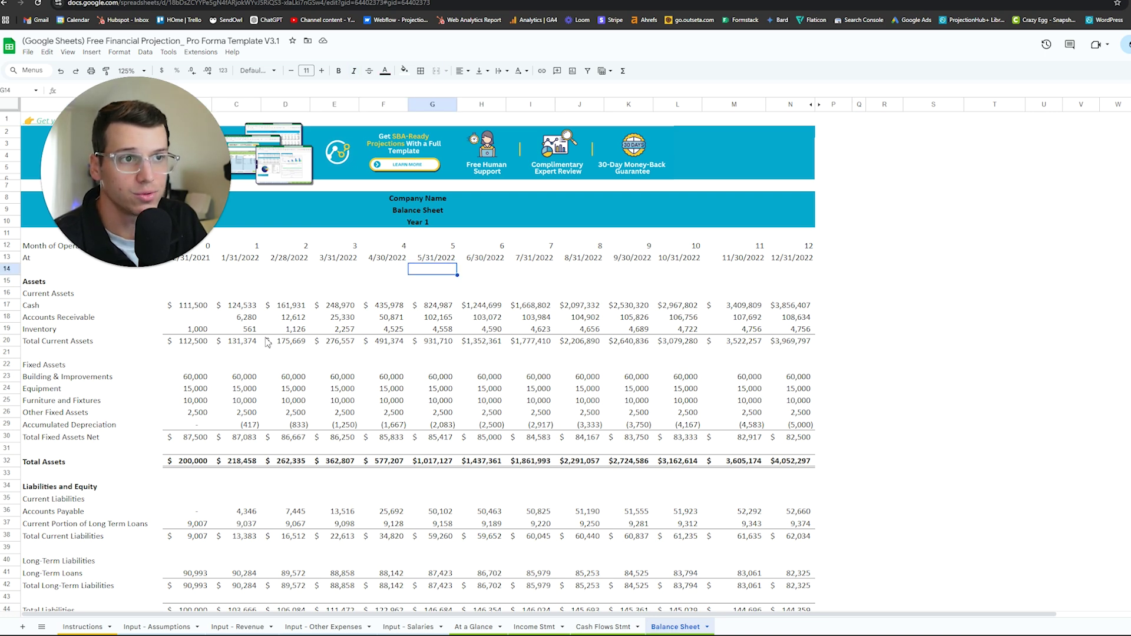
Switch to ProjectionHub's Excel financial projection templates page and browse the industry-specific templates.
{"action": "left_click", "coordinate": [146, 0]}
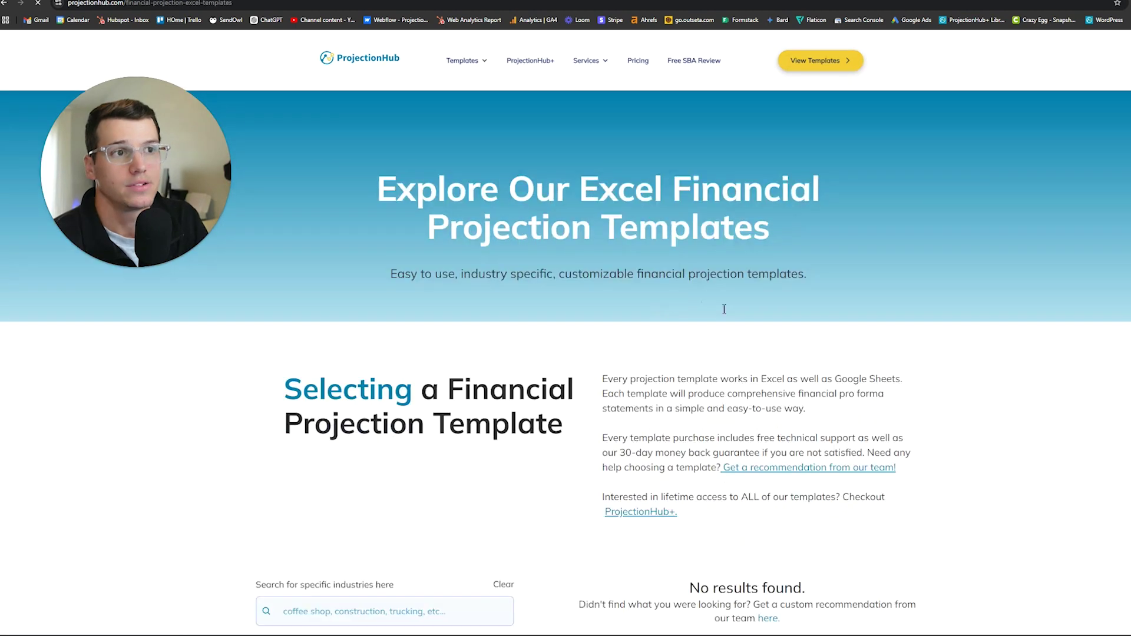
{"action": "scroll", "coordinate": [589, 294], "scroll_direction": "down", "scroll_amount": 5}
{"action": "scroll", "coordinate": [692, 469], "scroll_direction": "down", "scroll_amount": 19}
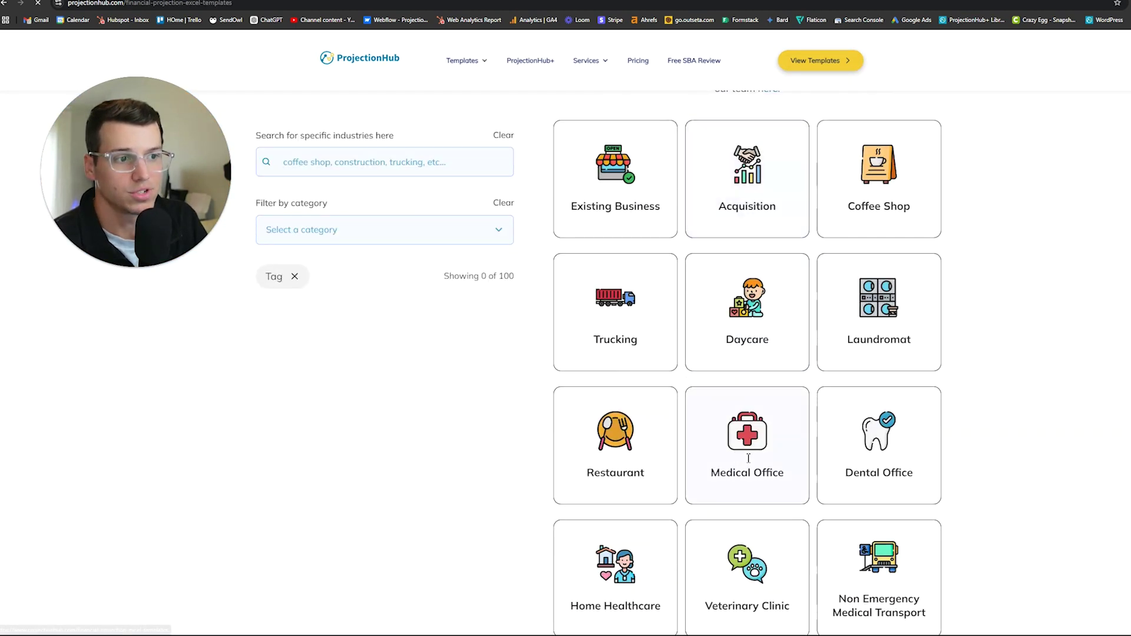
{"action": "scroll", "coordinate": [748, 432], "scroll_direction": "up", "scroll_amount": 10}
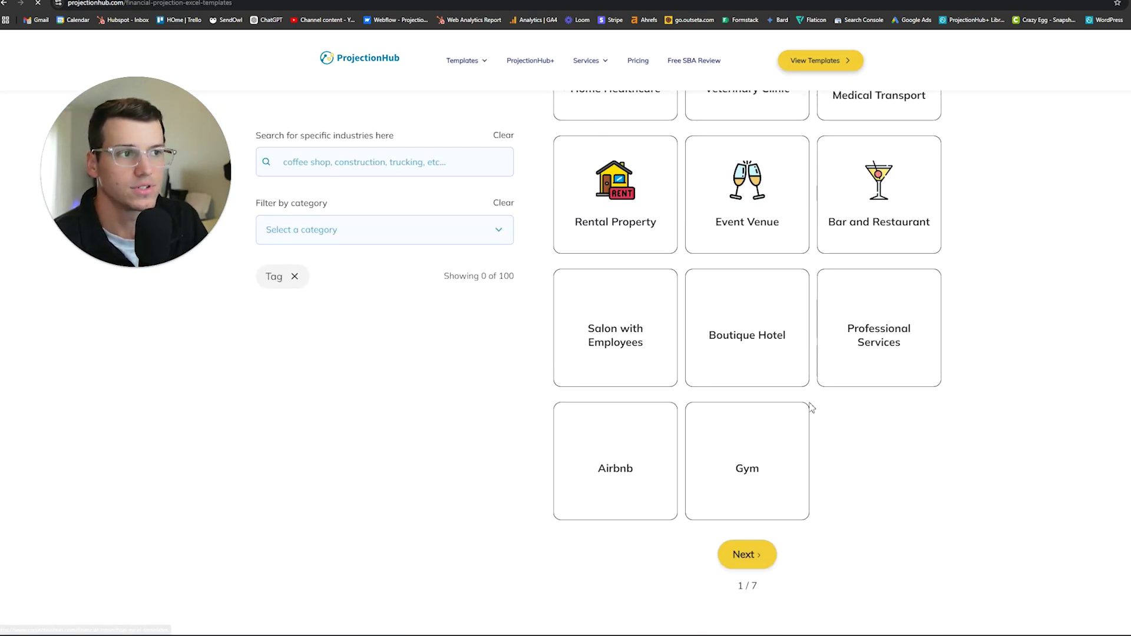
{"action": "scroll", "coordinate": [784, 461], "scroll_direction": "up", "scroll_amount": 10}
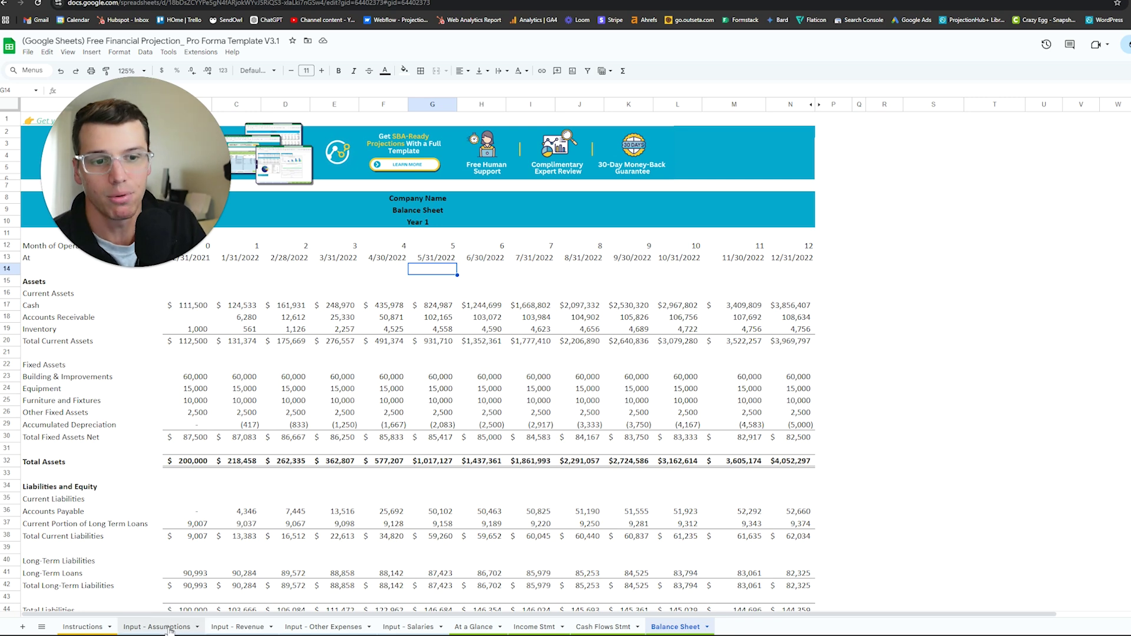
Return to the projection spreadsheet's Input - Revenue sheet and point out the empty item rows under Products or Services.
{"action": "left_click", "coordinate": [238, 627]}
{"action": "left_click", "coordinate": [234, 438]}
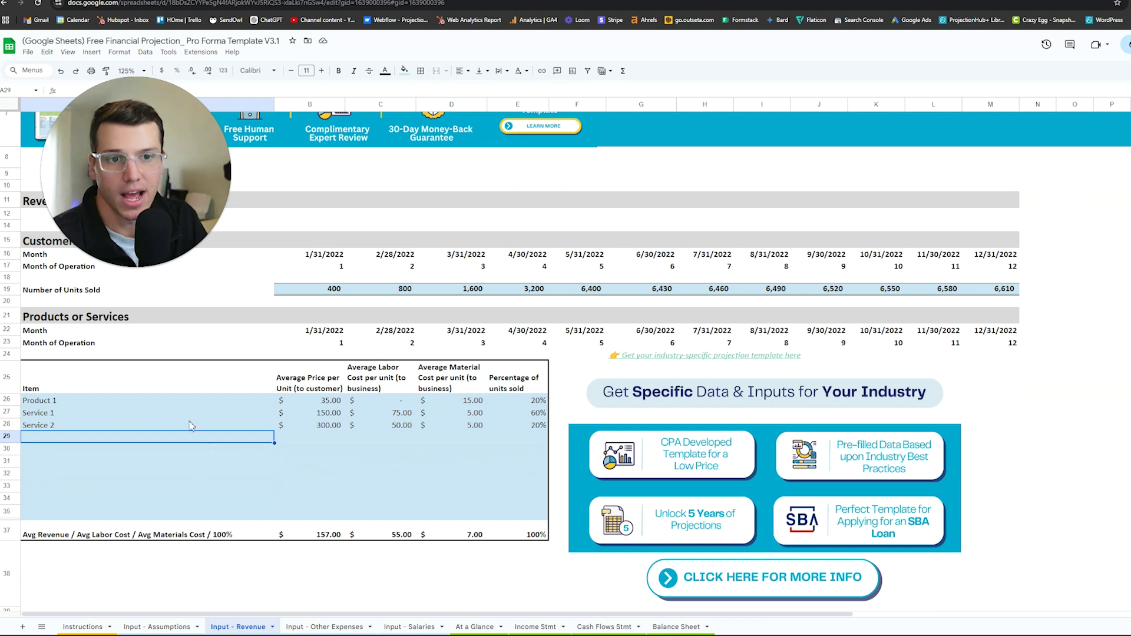
{"action": "left_click", "coordinate": [257, 464]}
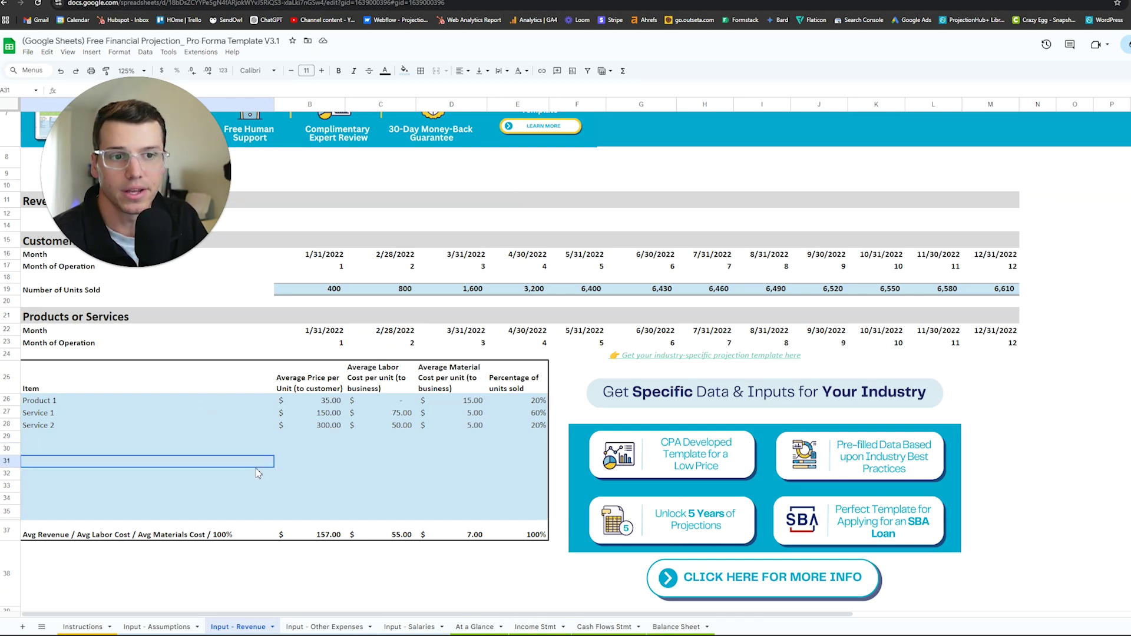
{"action": "scroll", "coordinate": [257, 473], "scroll_direction": "up", "scroll_amount": 1}
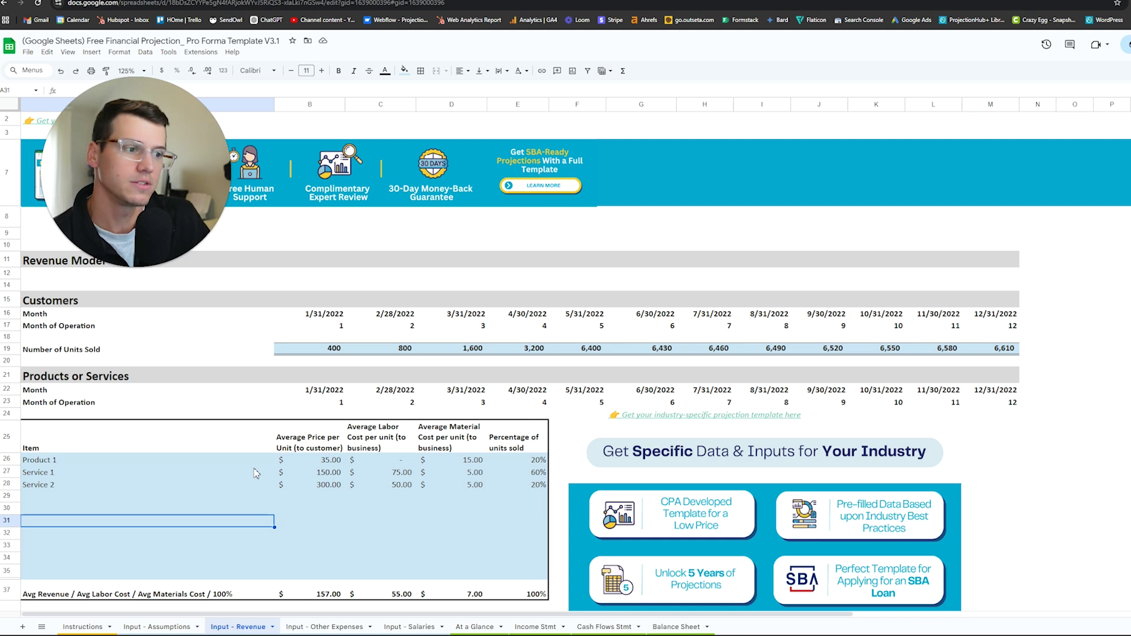
{"action": "left_click", "coordinate": [252, 534]}
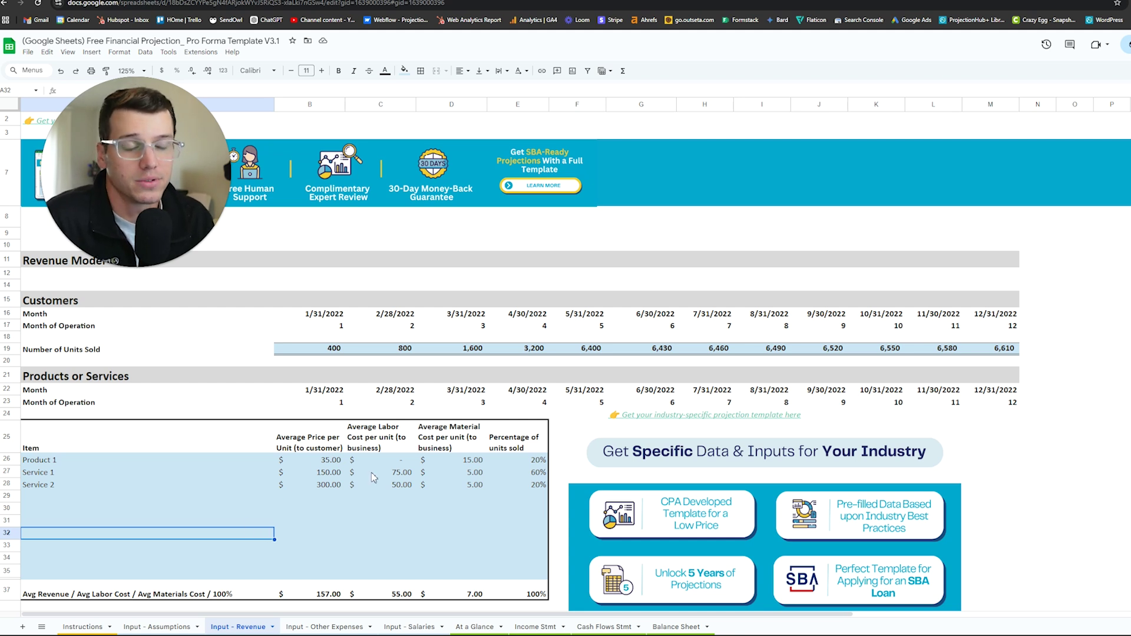
{"action": "left_click", "coordinate": [243, 512]}
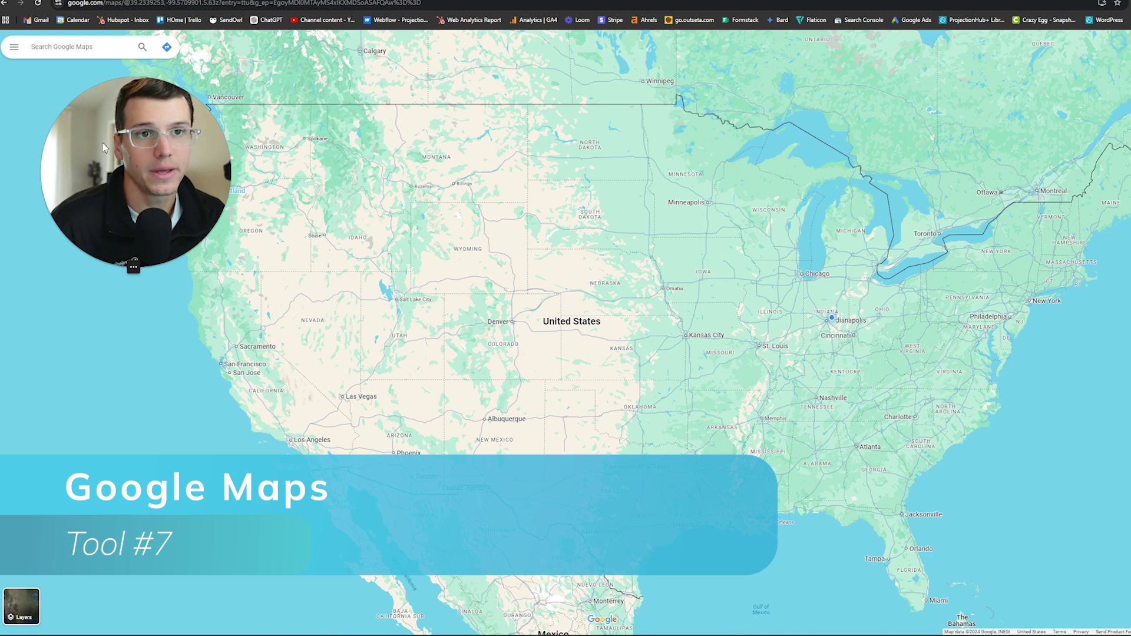
Search Google Maps for book stores in Indianapolis and examine how the stores are distributed across the city.
{"action": "left_click", "coordinate": [84, 47]}
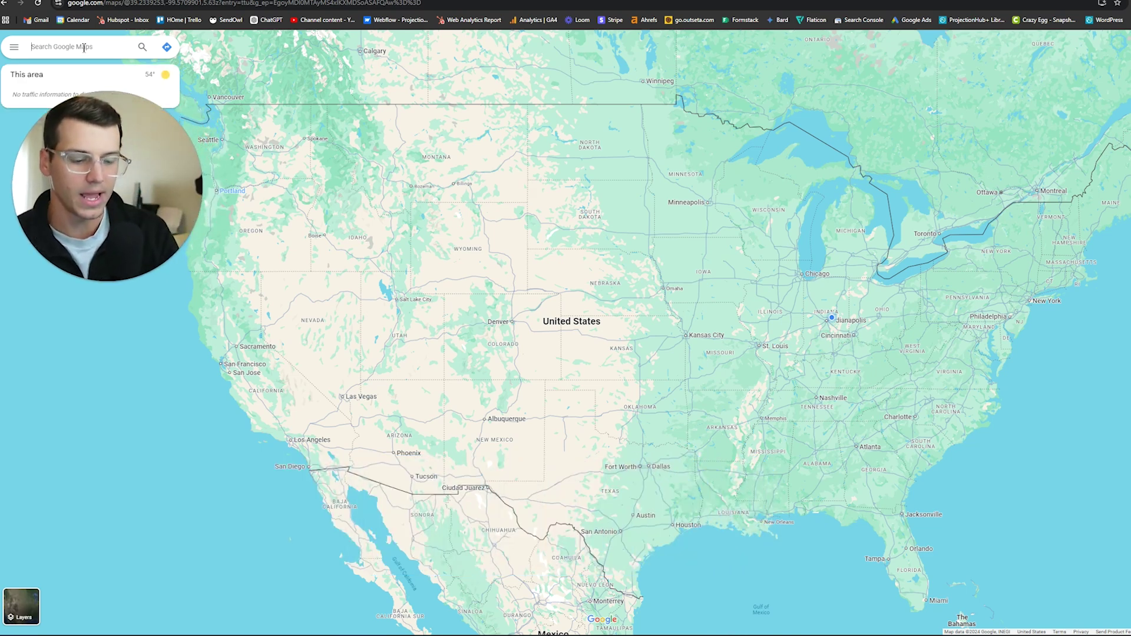
{"action": "type", "text": "Book stores"}
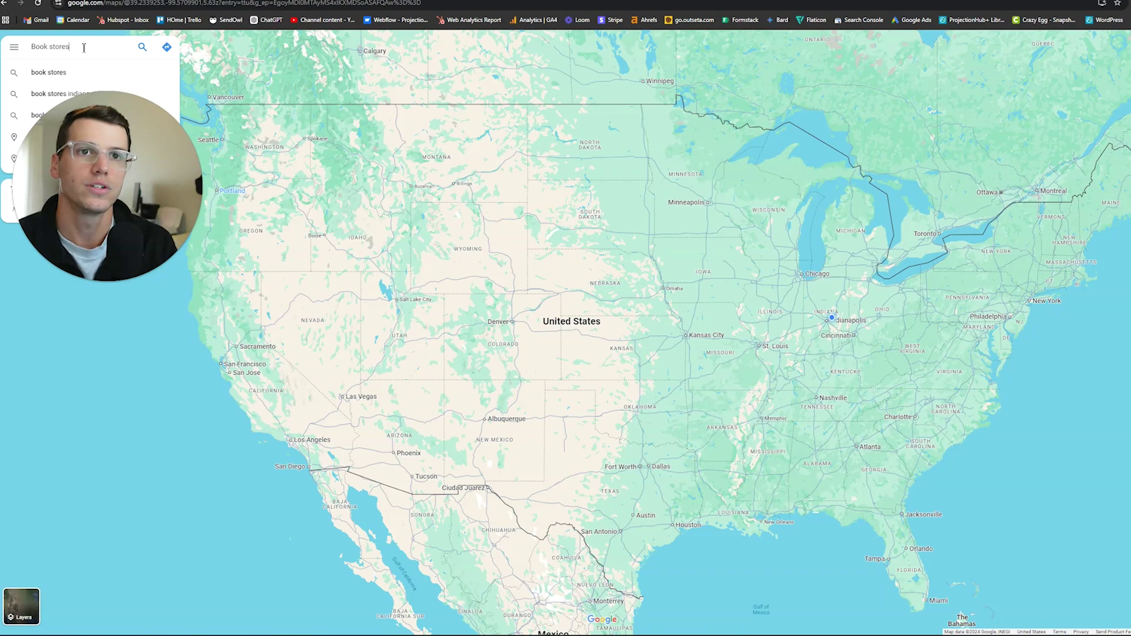
{"action": "type", "text": " in"}
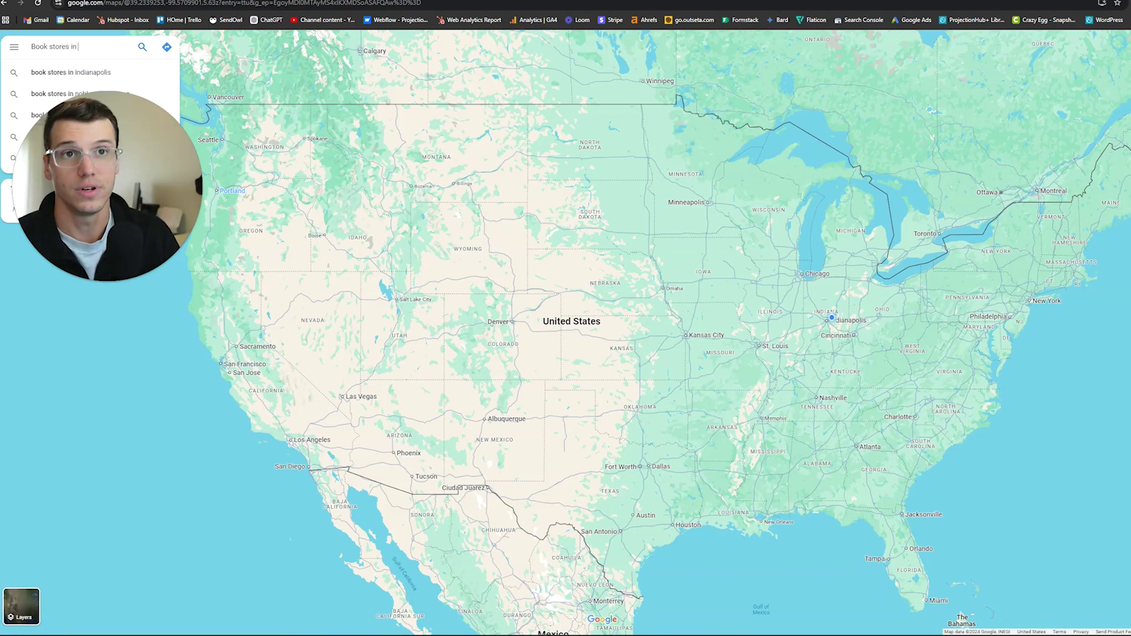
{"action": "left_click", "coordinate": [70, 72]}
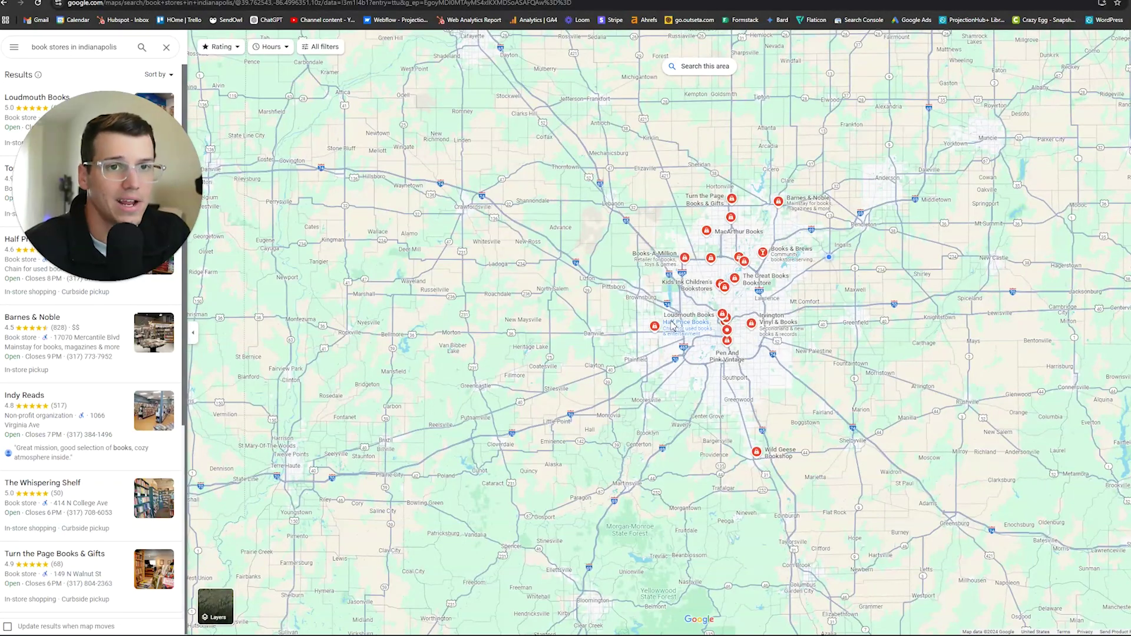
{"action": "scroll", "coordinate": [704, 301], "scroll_direction": "up", "scroll_amount": 5}
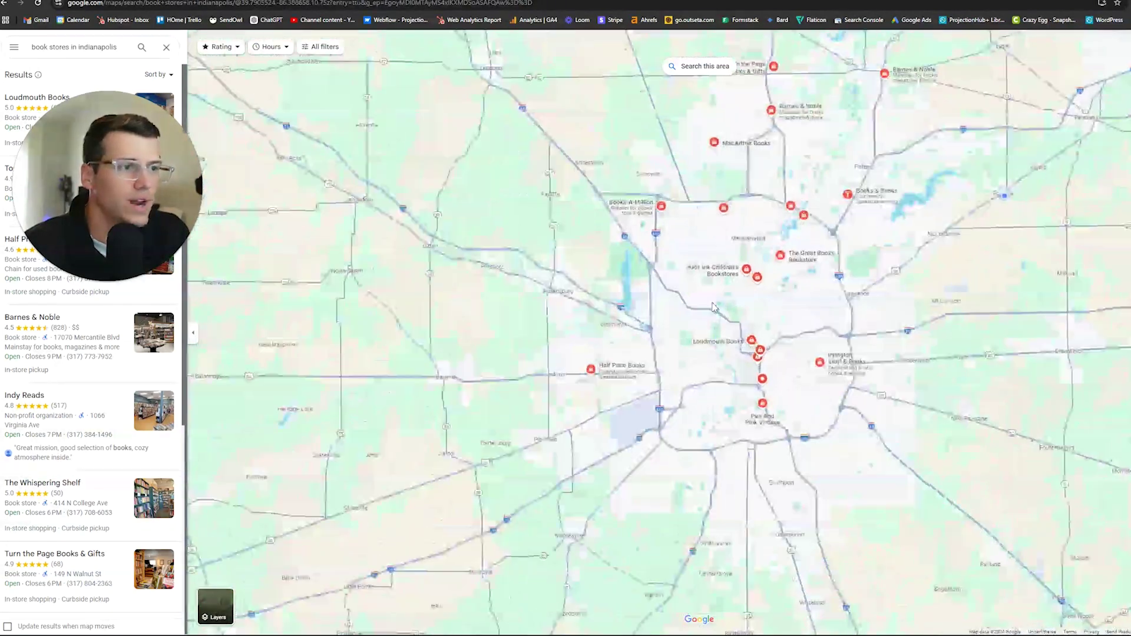
{"action": "scroll", "coordinate": [816, 316], "scroll_direction": "up", "scroll_amount": 2}
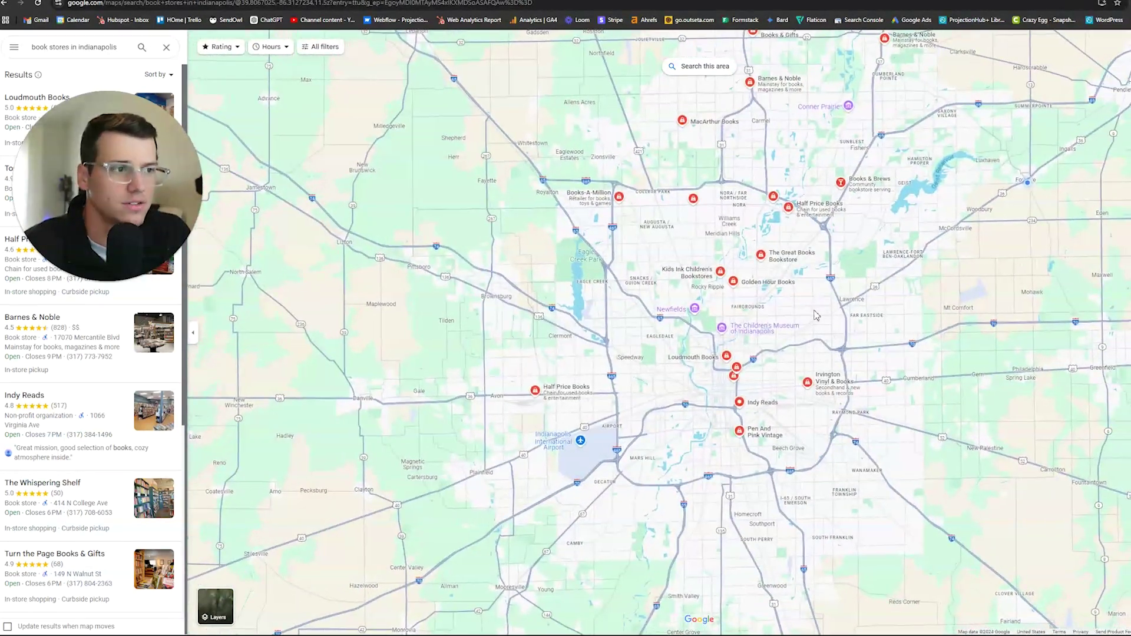
{"action": "scroll", "coordinate": [816, 315], "scroll_direction": "up", "scroll_amount": 1}
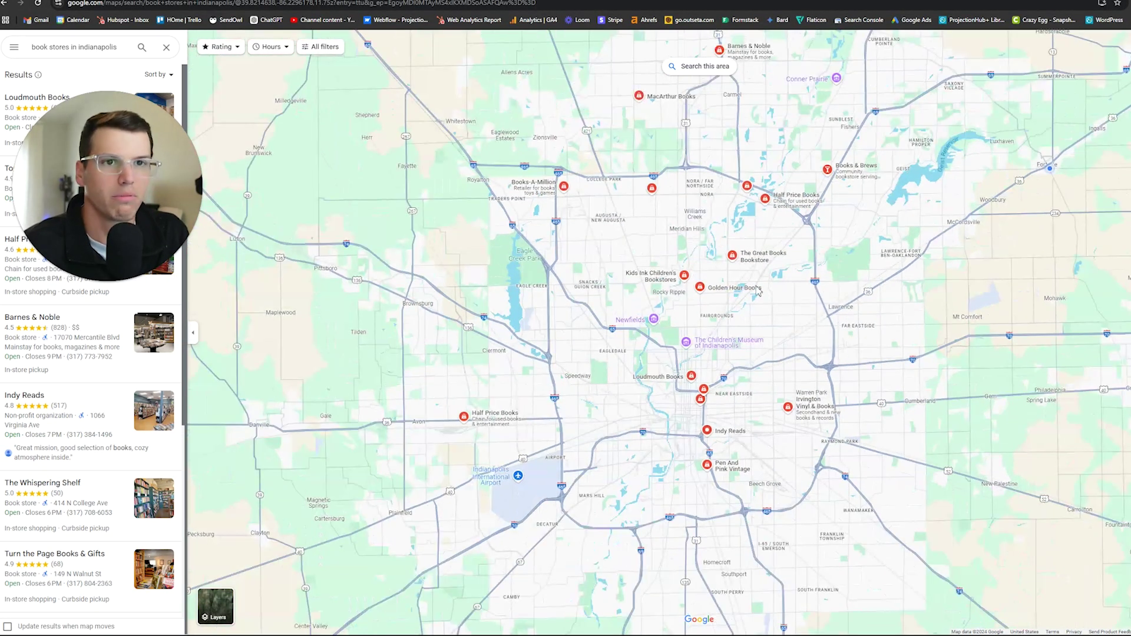
{"action": "scroll", "coordinate": [783, 354], "scroll_direction": "up", "scroll_amount": 1}
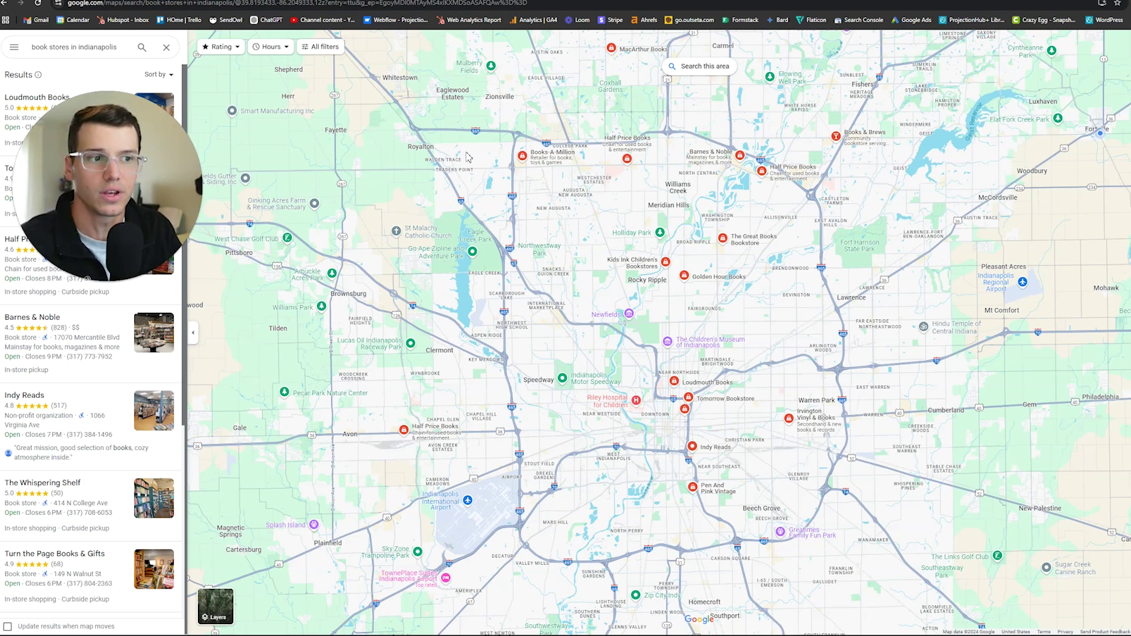
Replace the Google Maps search with one for schools in Indianapolis.
{"action": "triple_click", "coordinate": [92, 50]}
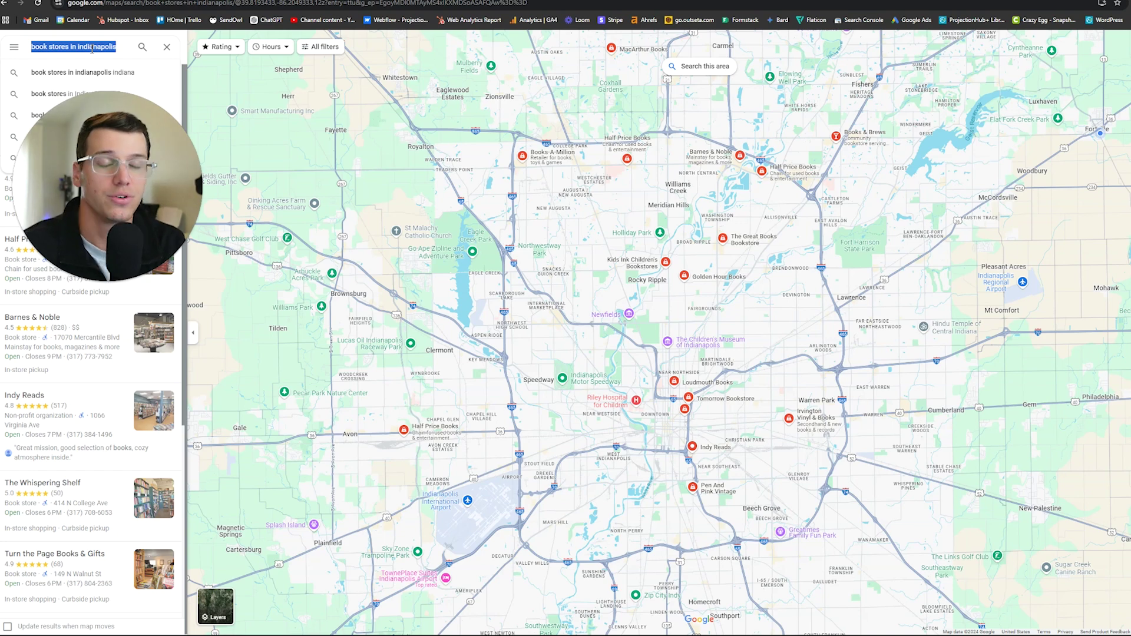
{"action": "type", "text": "Schools in"}
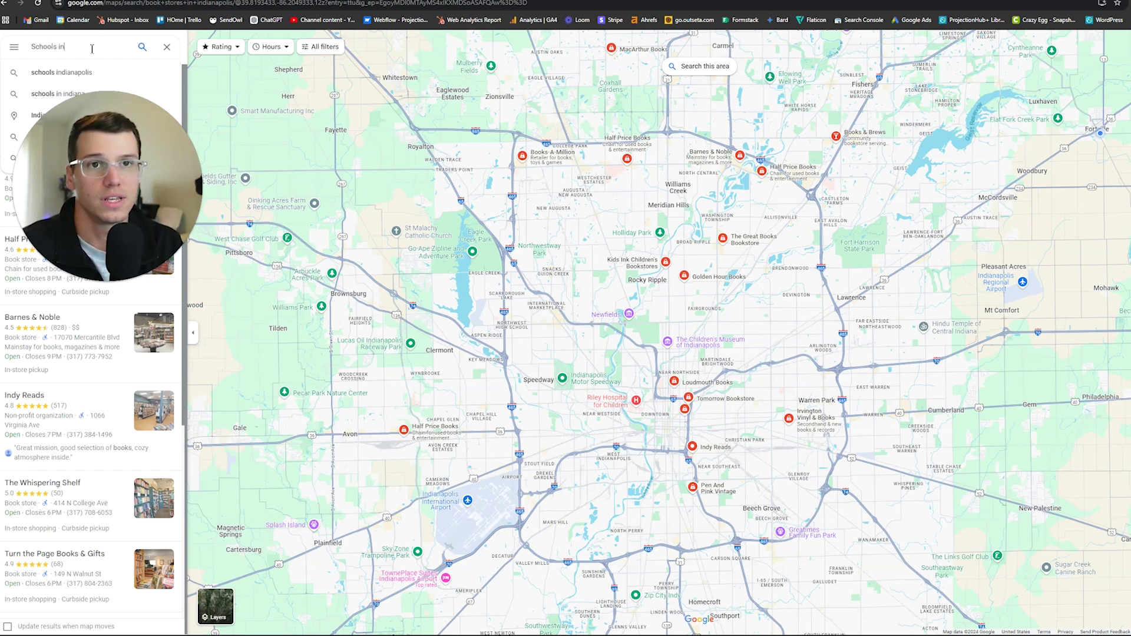
{"action": "left_click", "coordinate": [65, 71]}
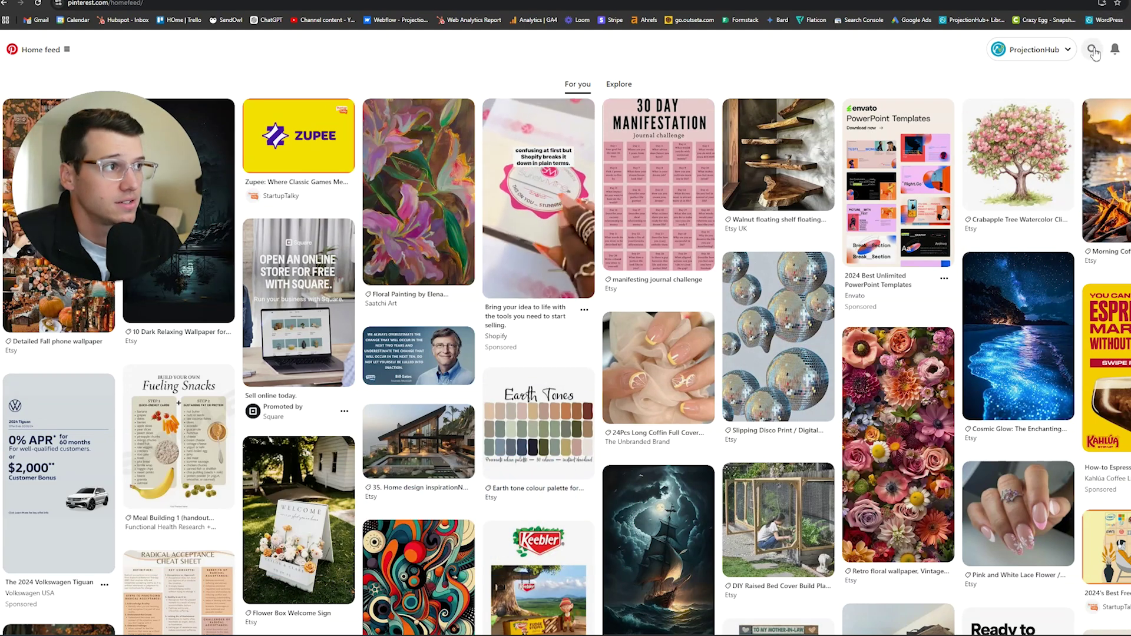
On Pinterest, run the recent searches "cozy bookstore" and "bookstore floor plan", and browse the floor plan ideas.
{"action": "left_click", "coordinate": [1093, 48]}
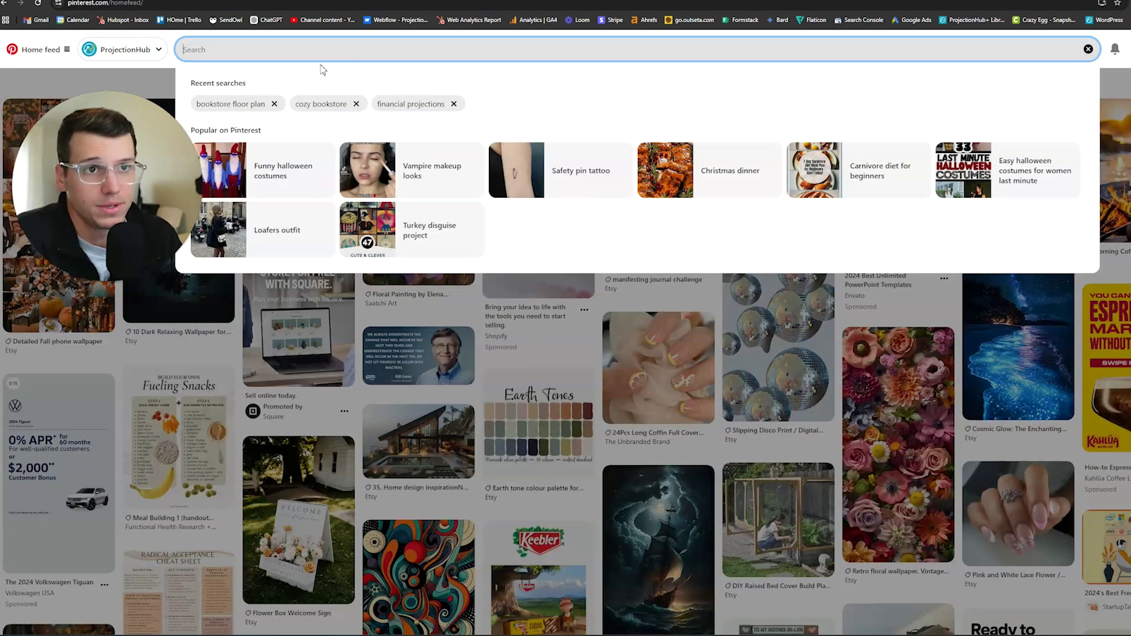
{"action": "left_click", "coordinate": [321, 103]}
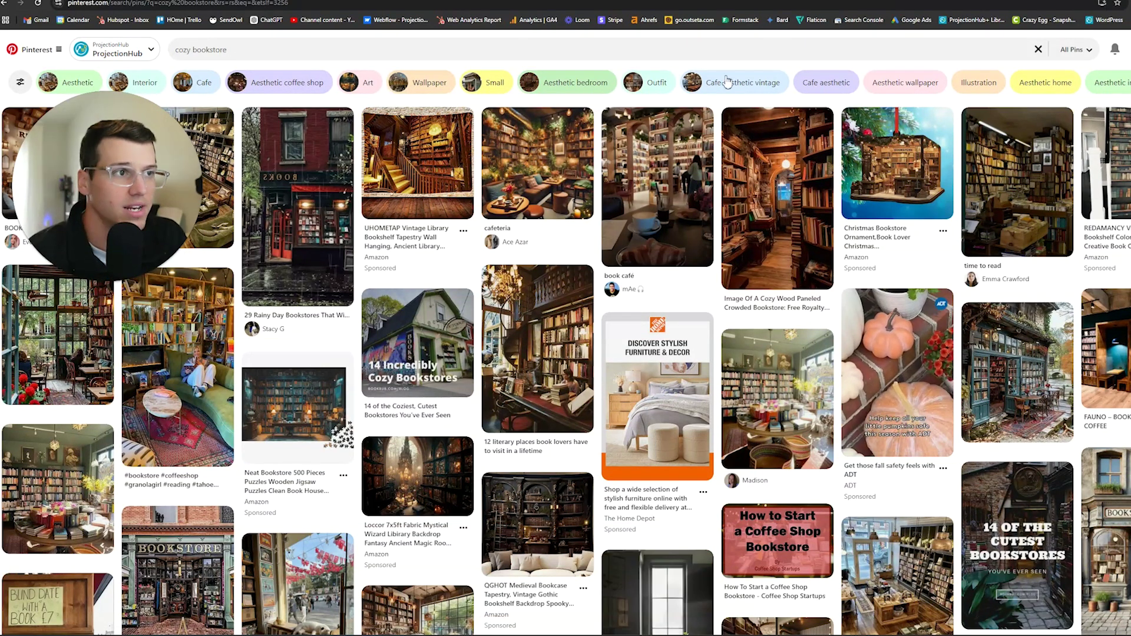
{"action": "left_click", "coordinate": [1038, 50]}
{"action": "left_click", "coordinate": [346, 52]}
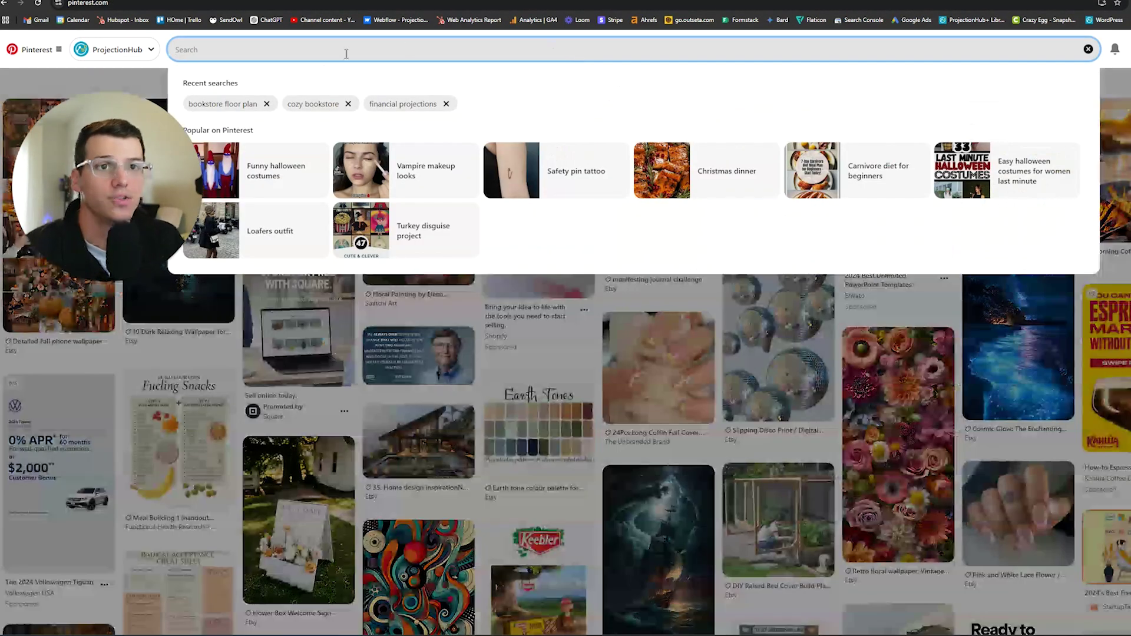
{"action": "left_click", "coordinate": [235, 104]}
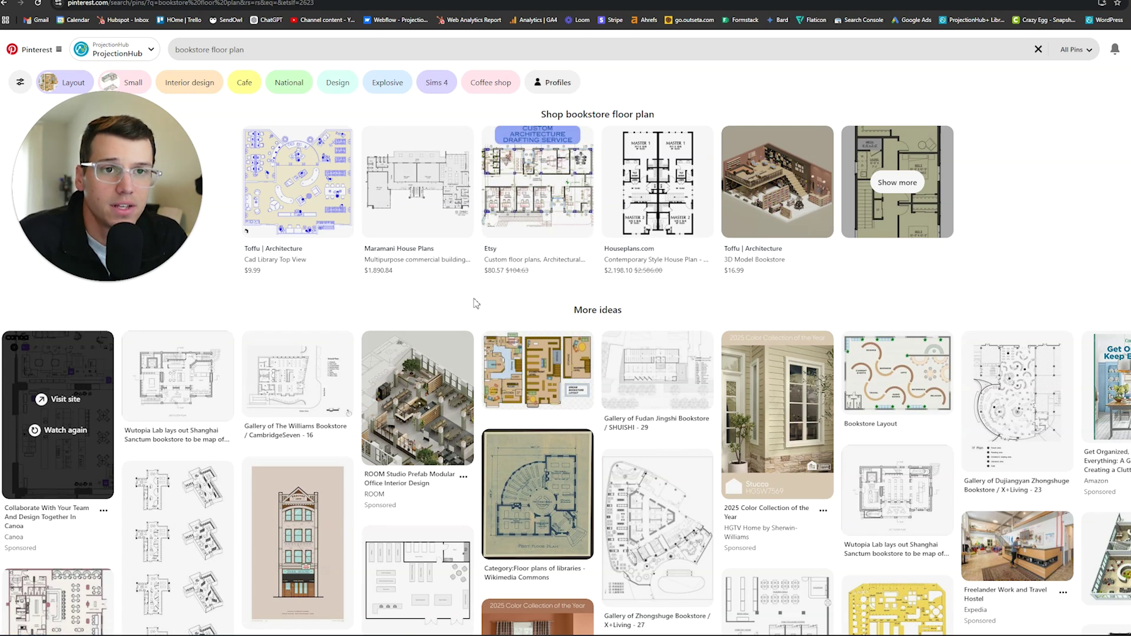
{"action": "scroll", "coordinate": [582, 371], "scroll_direction": "down", "scroll_amount": 1}
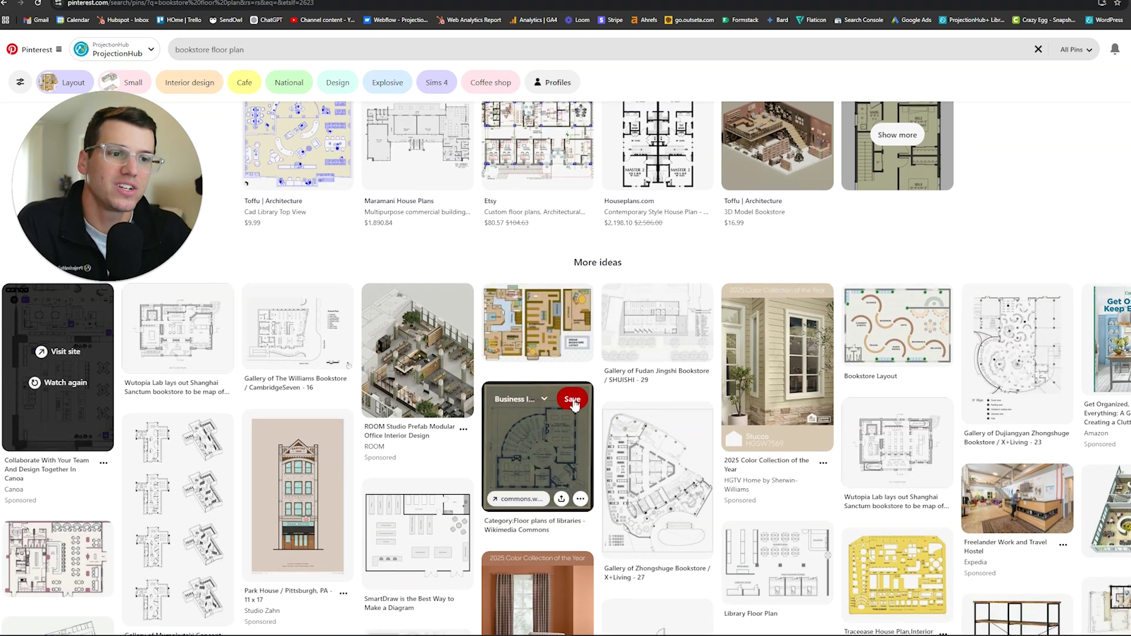
{"action": "scroll", "coordinate": [574, 403], "scroll_direction": "down", "scroll_amount": 3}
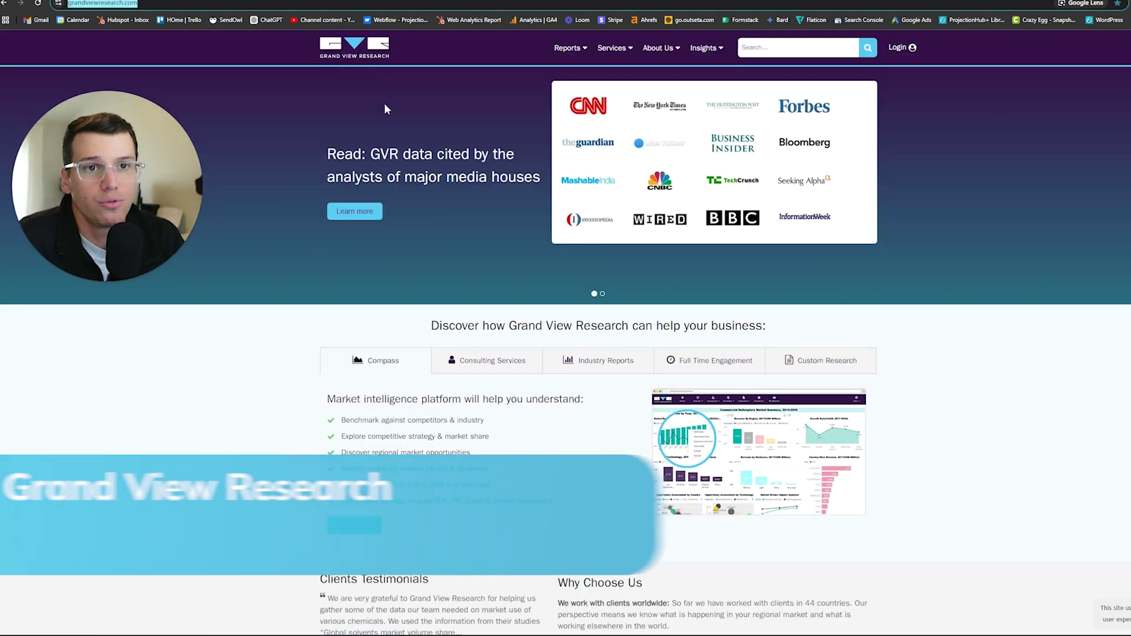
Search Grand View Research for bookstores and open the Books Market Size, Share & Trends Analysis Report for 2025 - 2030.
{"action": "left_click", "coordinate": [808, 48]}
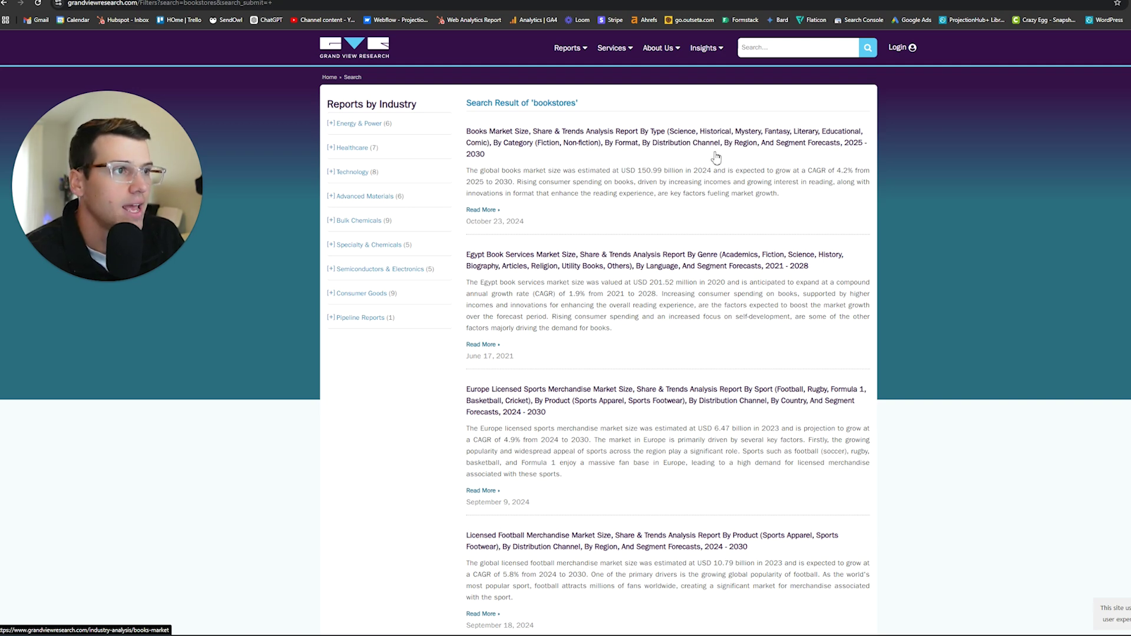
{"action": "left_click", "coordinate": [550, 149]}
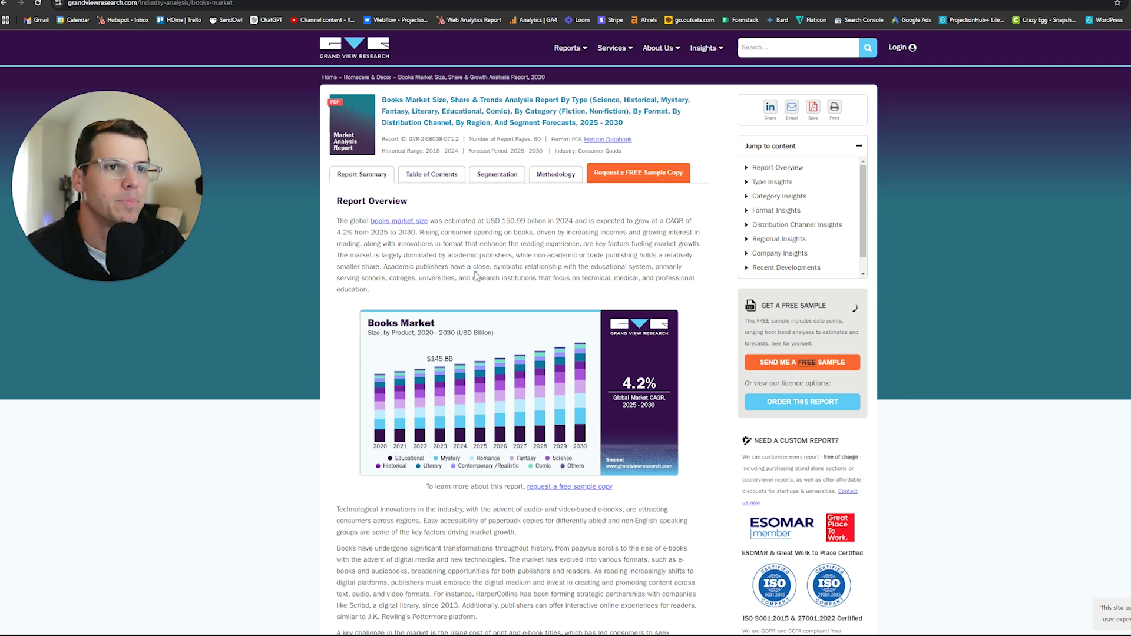
Review the Report Overview, including the Books Market size chart by product and the text on market growth factors.
{"action": "scroll", "coordinate": [452, 406], "scroll_direction": "down", "scroll_amount": 1}
{"action": "scroll", "coordinate": [452, 406], "scroll_direction": "down", "scroll_amount": 1}
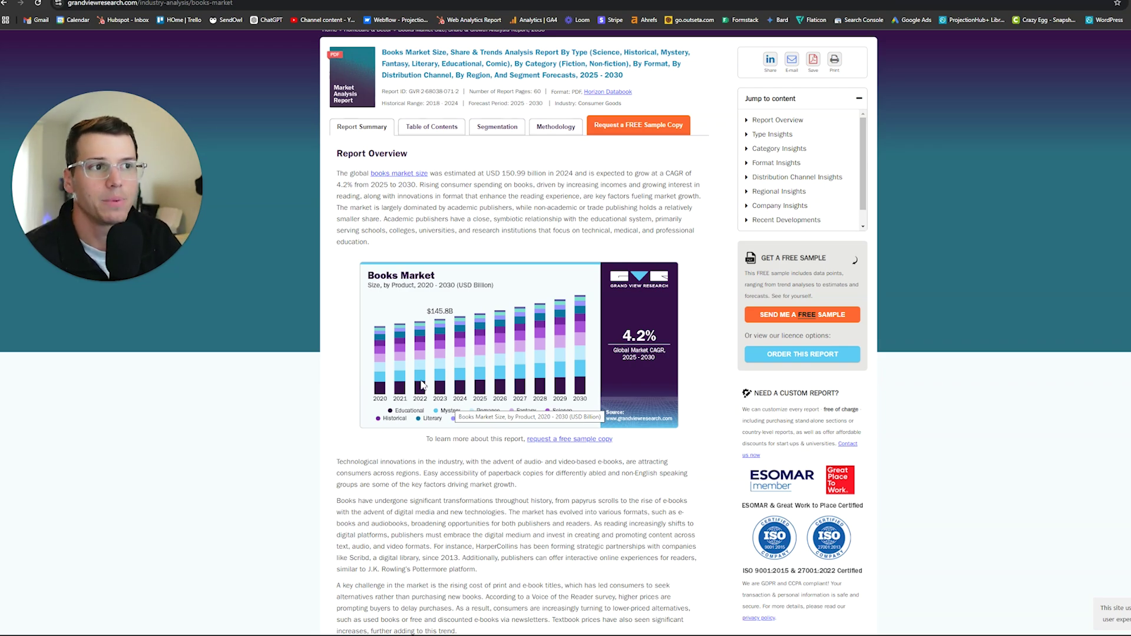
{"action": "scroll", "coordinate": [452, 406], "scroll_direction": "down", "scroll_amount": 5}
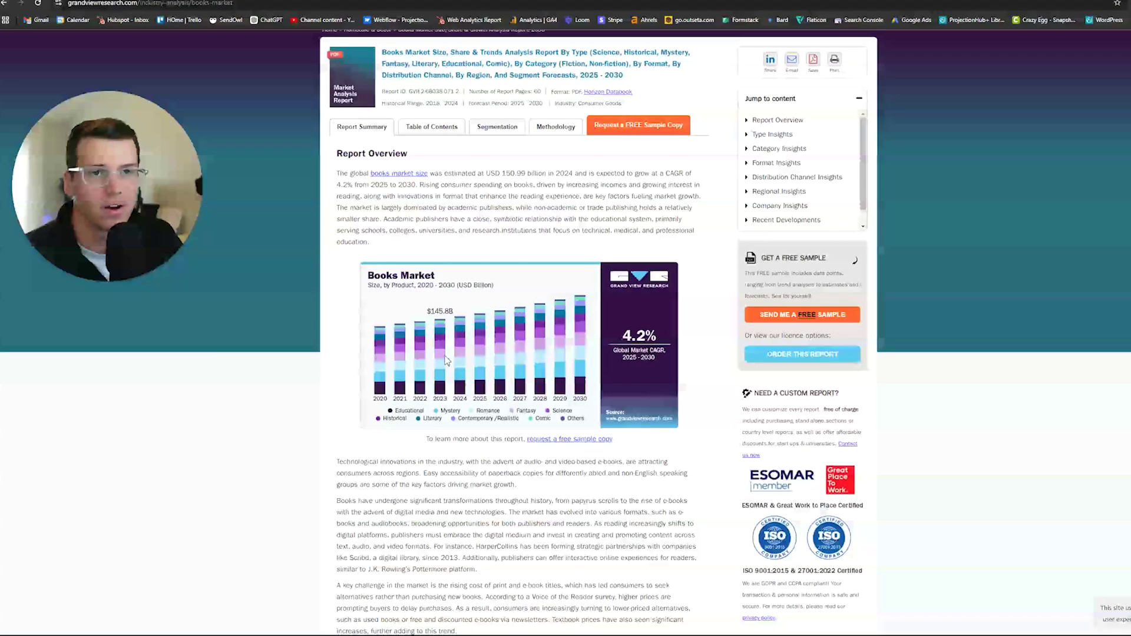
{"action": "scroll", "coordinate": [450, 280], "scroll_direction": "up", "scroll_amount": 1}
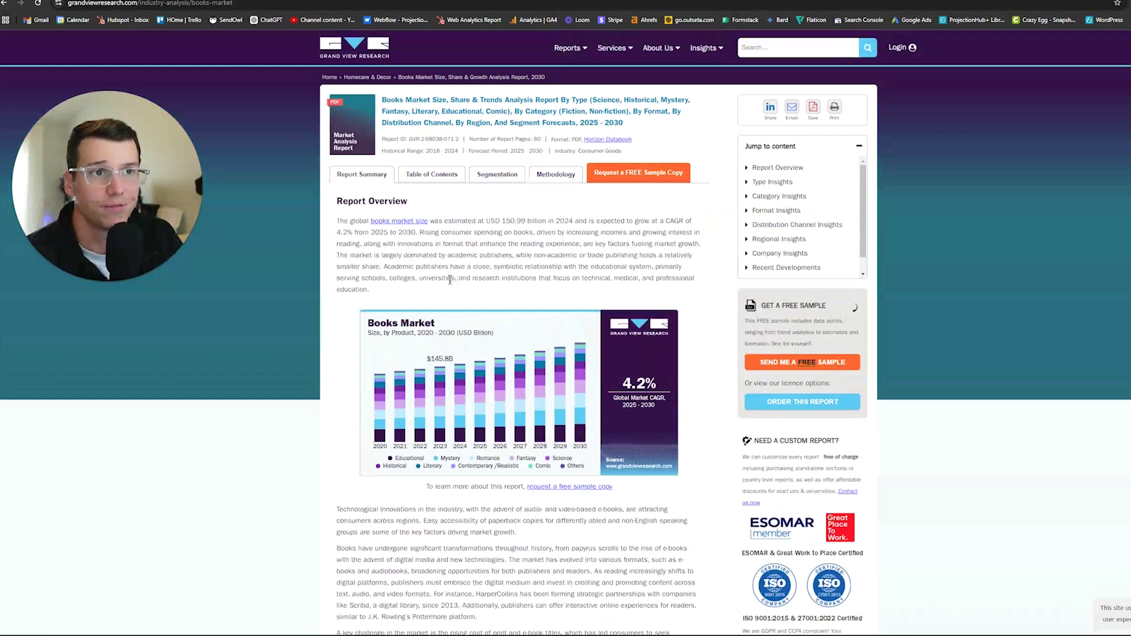
{"action": "scroll", "coordinate": [450, 280], "scroll_direction": "down", "scroll_amount": 5}
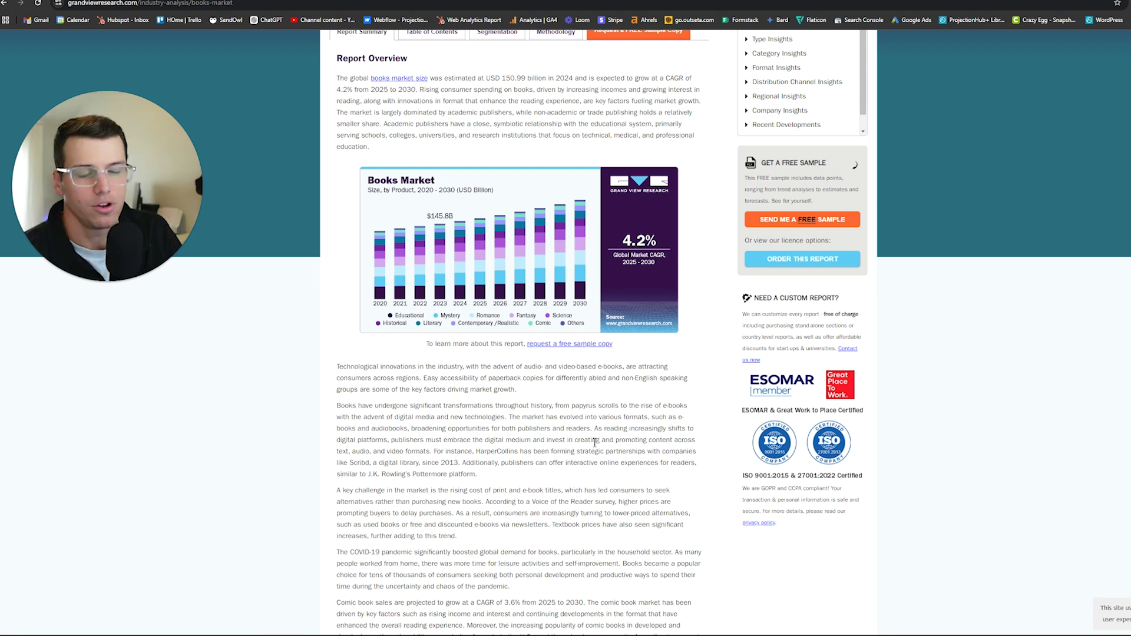
{"action": "scroll", "coordinate": [530, 412], "scroll_direction": "up", "scroll_amount": 1}
{"action": "scroll", "coordinate": [523, 386], "scroll_direction": "down", "scroll_amount": 3}
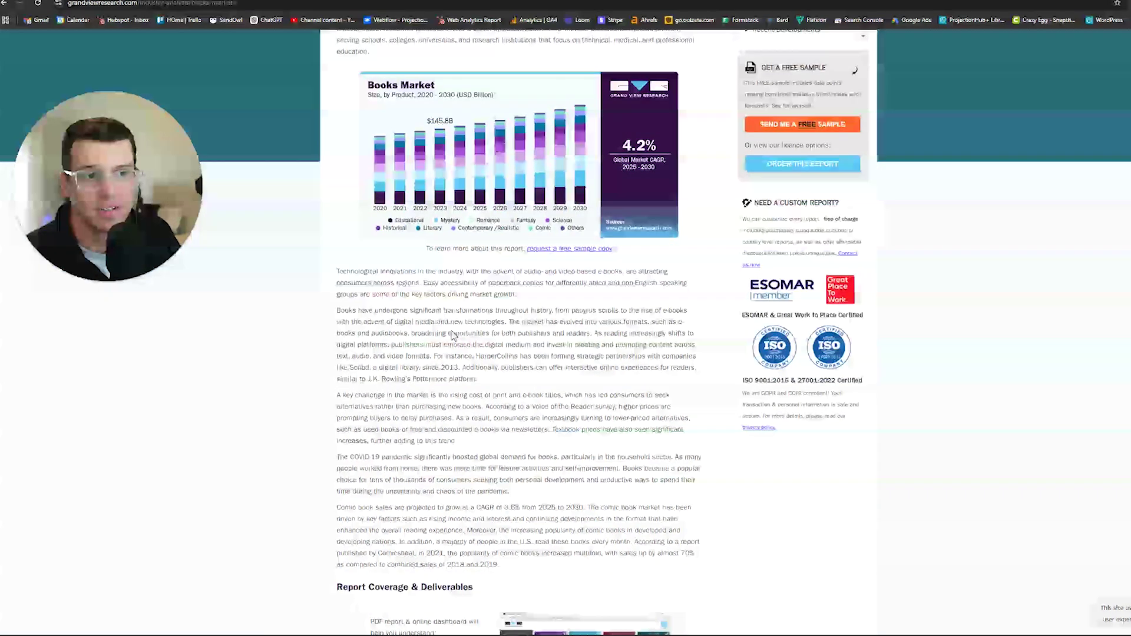
{"action": "scroll", "coordinate": [501, 387], "scroll_direction": "up", "scroll_amount": 2}
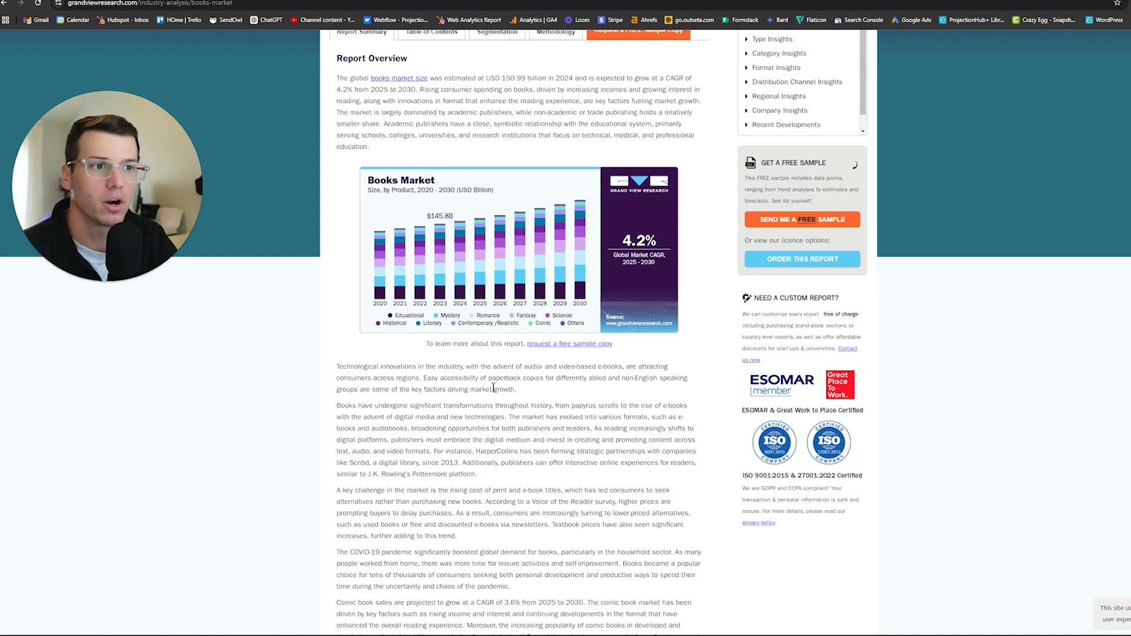
Review the report's distribution channel and regional insights, Books Market Report Scope table and report segmentation, ending back at its overview.
{"action": "scroll", "coordinate": [493, 386], "scroll_direction": "down", "scroll_amount": 15}
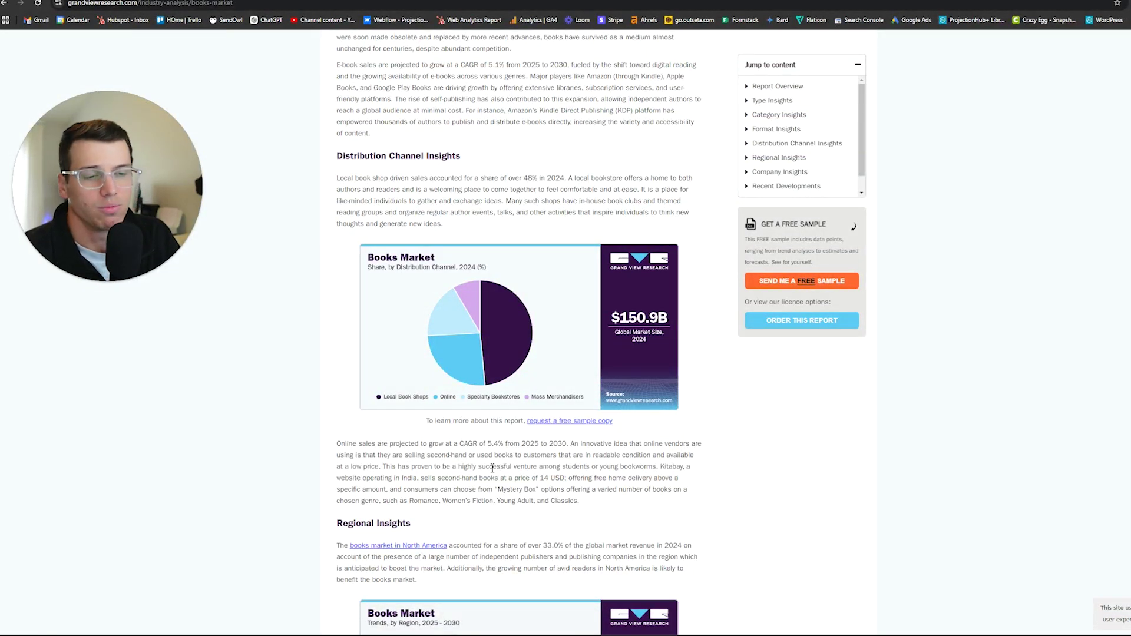
{"action": "scroll", "coordinate": [491, 468], "scroll_direction": "down", "scroll_amount": 5}
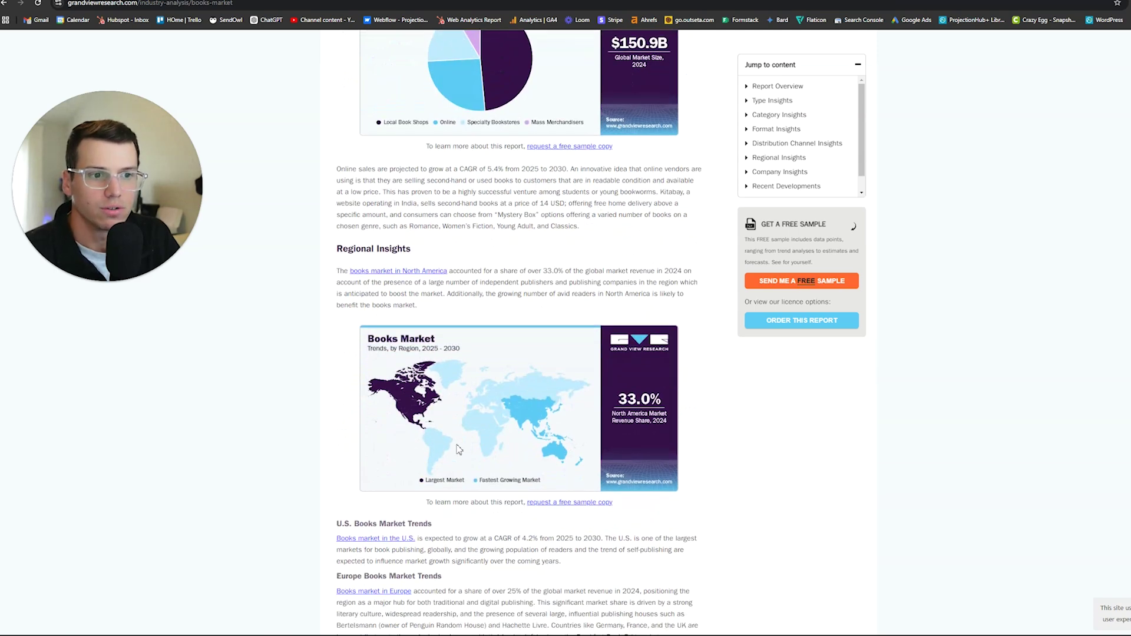
{"action": "scroll", "coordinate": [414, 390], "scroll_direction": "down", "scroll_amount": 1}
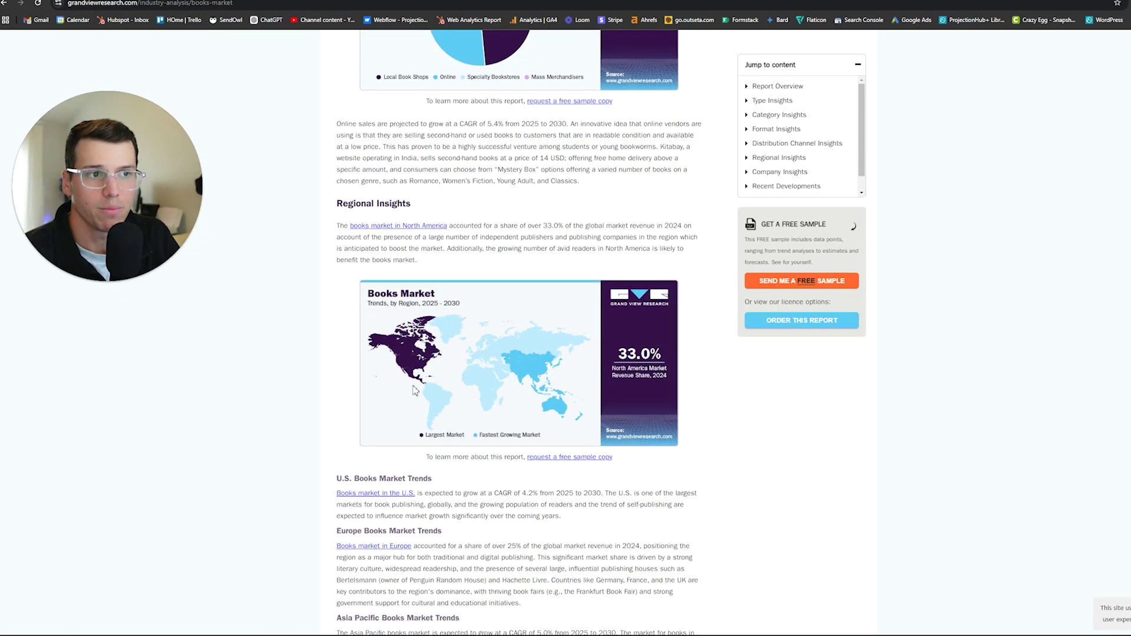
{"action": "scroll", "coordinate": [414, 391], "scroll_direction": "down", "scroll_amount": 15}
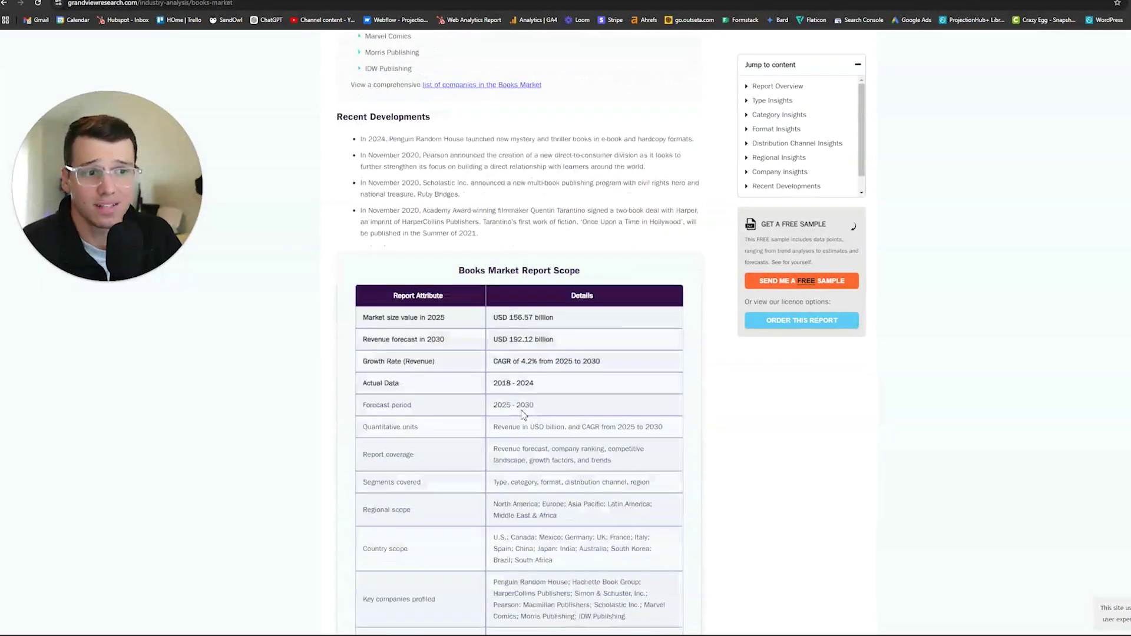
{"action": "scroll", "coordinate": [521, 414], "scroll_direction": "down", "scroll_amount": 3}
{"action": "scroll", "coordinate": [539, 408], "scroll_direction": "up", "scroll_amount": 2}
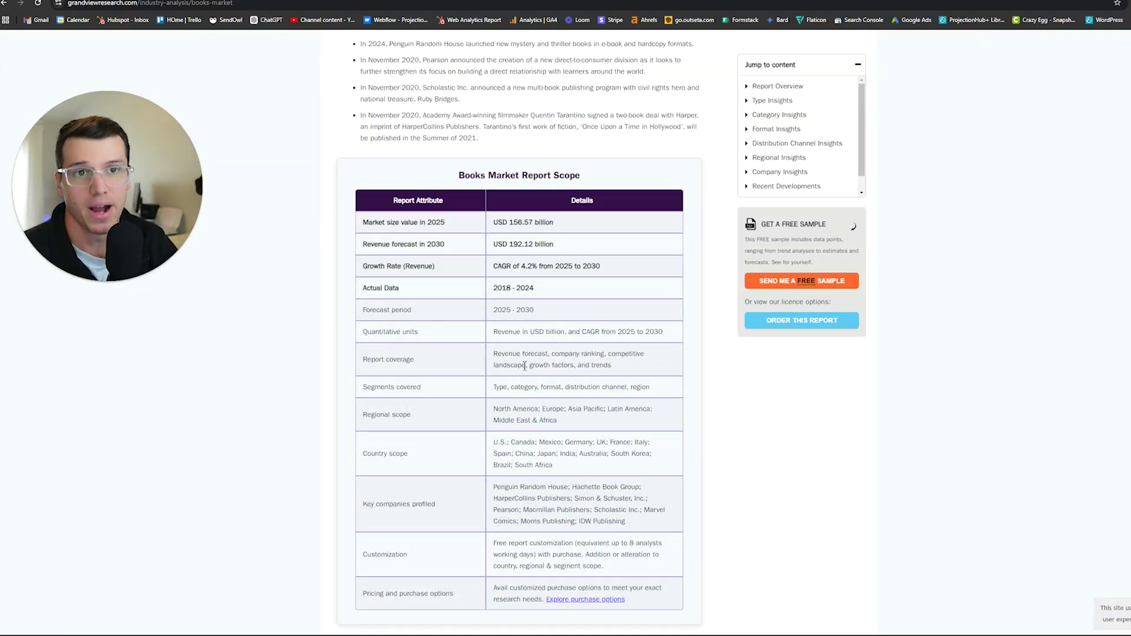
{"action": "scroll", "coordinate": [530, 363], "scroll_direction": "down", "scroll_amount": 5}
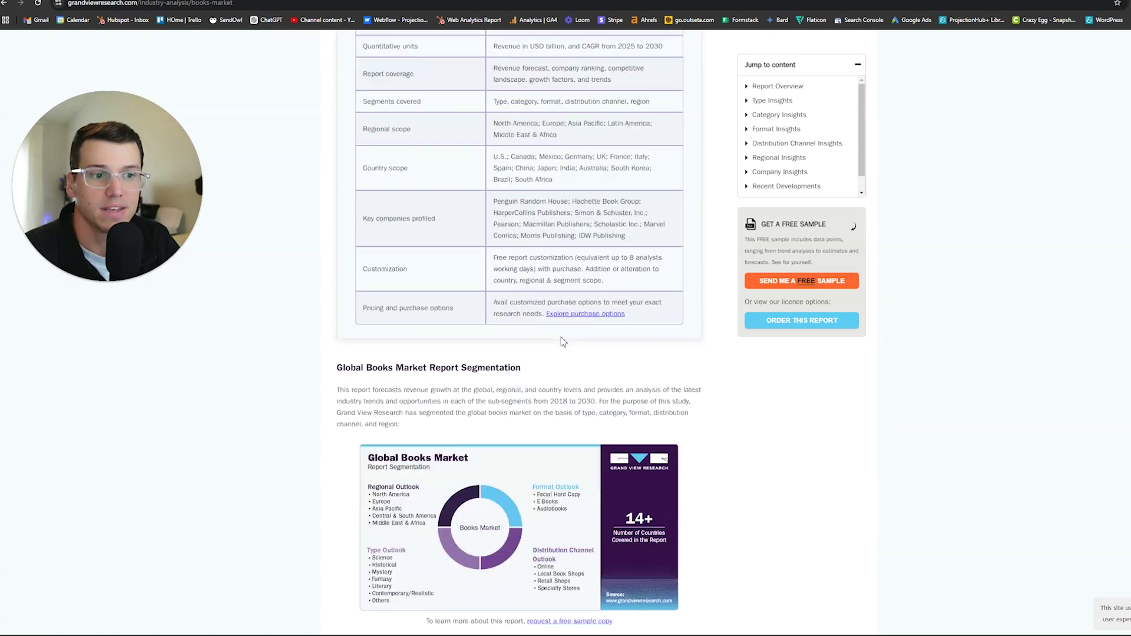
{"action": "scroll", "coordinate": [562, 341], "scroll_direction": "down", "scroll_amount": 20}
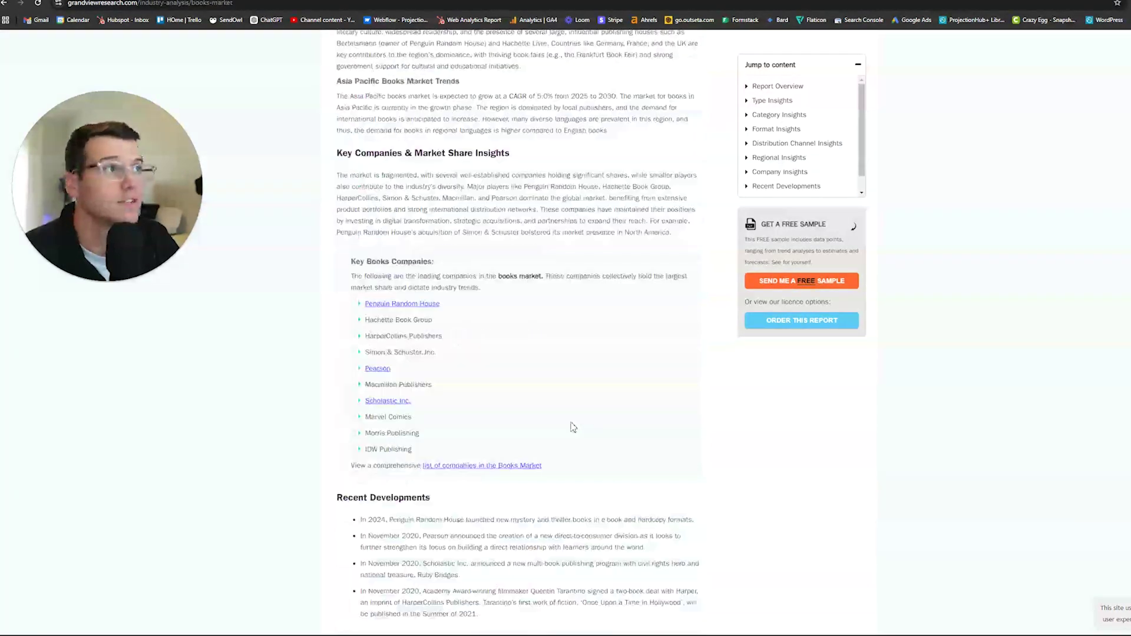
{"action": "scroll", "coordinate": [572, 426], "scroll_direction": "up", "scroll_amount": 20}
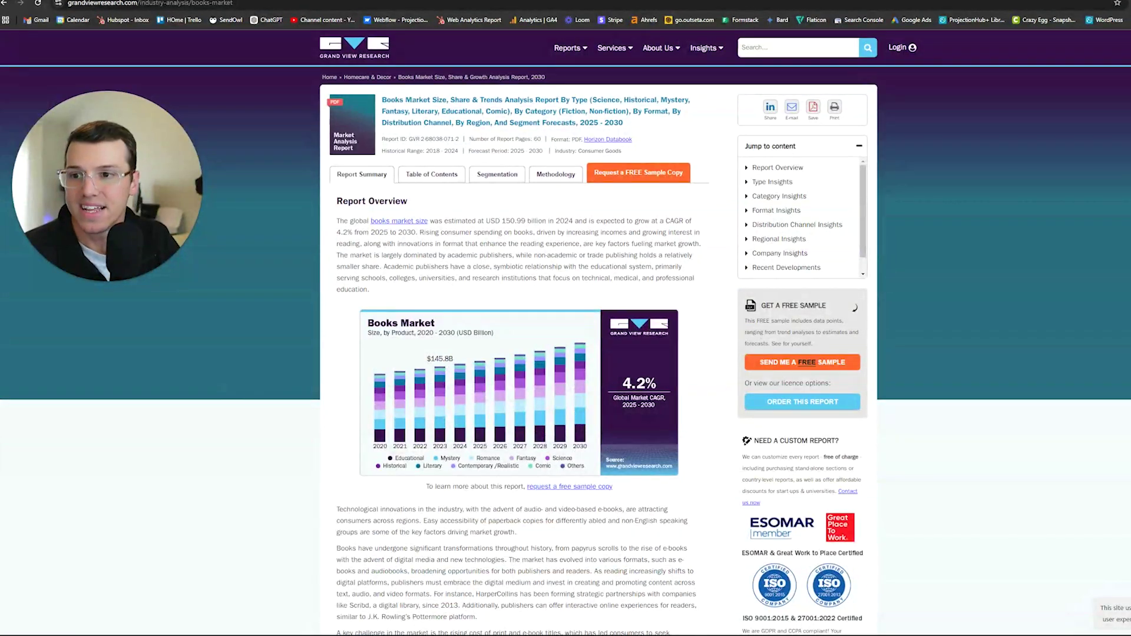
Switch to Canva's free plan page and look over its design offering.
{"action": "key", "text": "ctrl+Tab"}
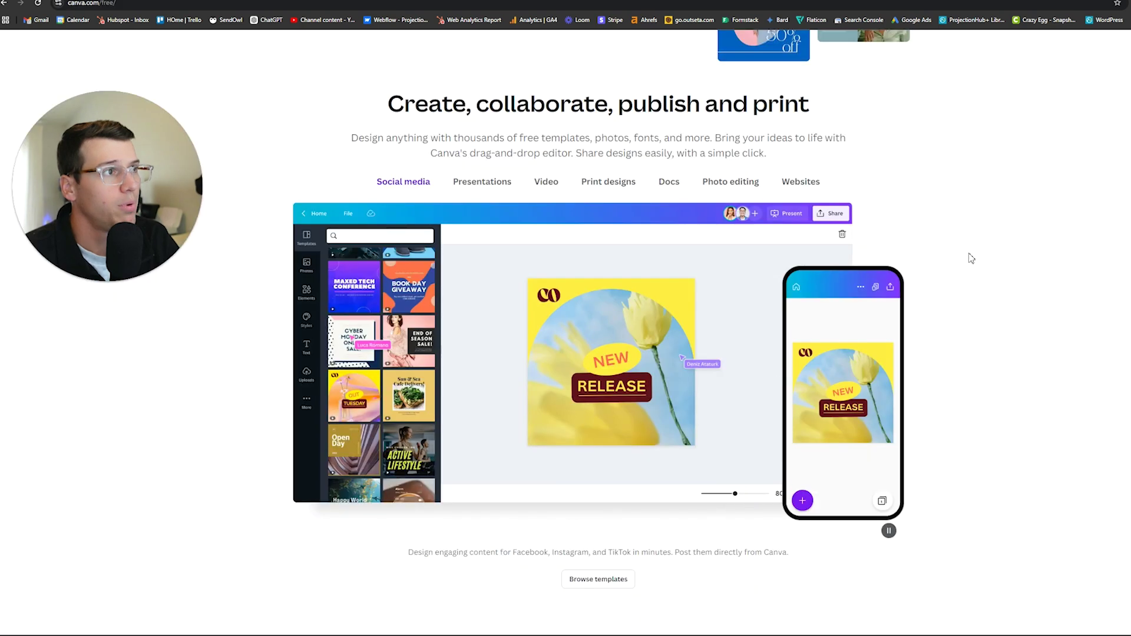
{"action": "scroll", "coordinate": [971, 259], "scroll_direction": "up", "scroll_amount": 8}
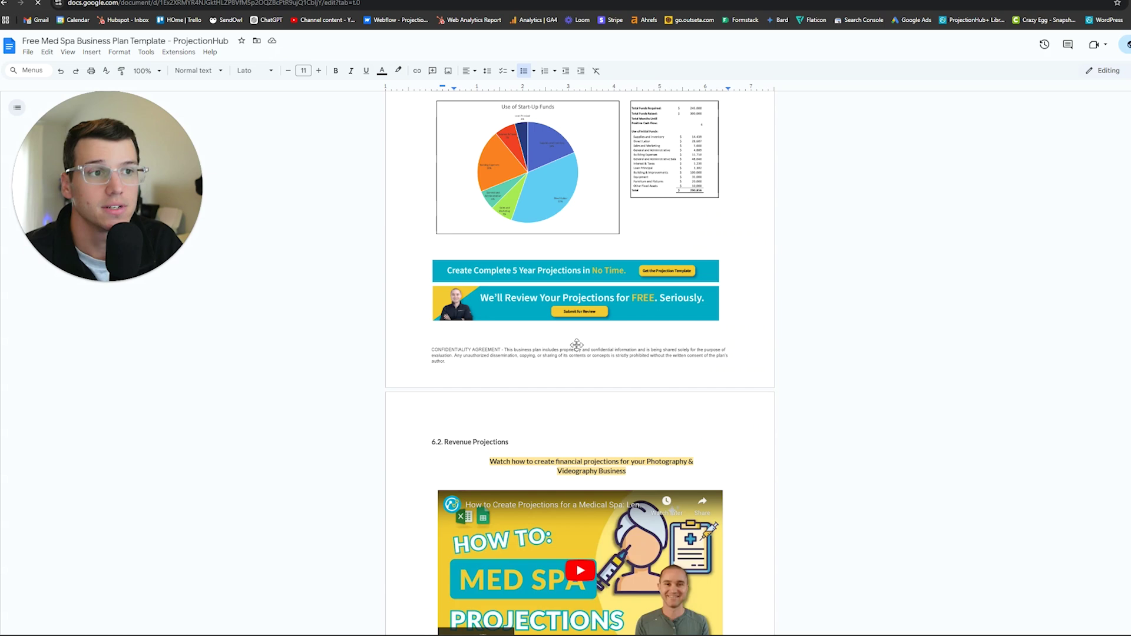
Review the Med Spa business plan template from its cover through Market Analysis and the highlighted examples under Key Points 1, 2 and 3.
{"action": "scroll", "coordinate": [483, 239], "scroll_direction": "up", "scroll_amount": 15}
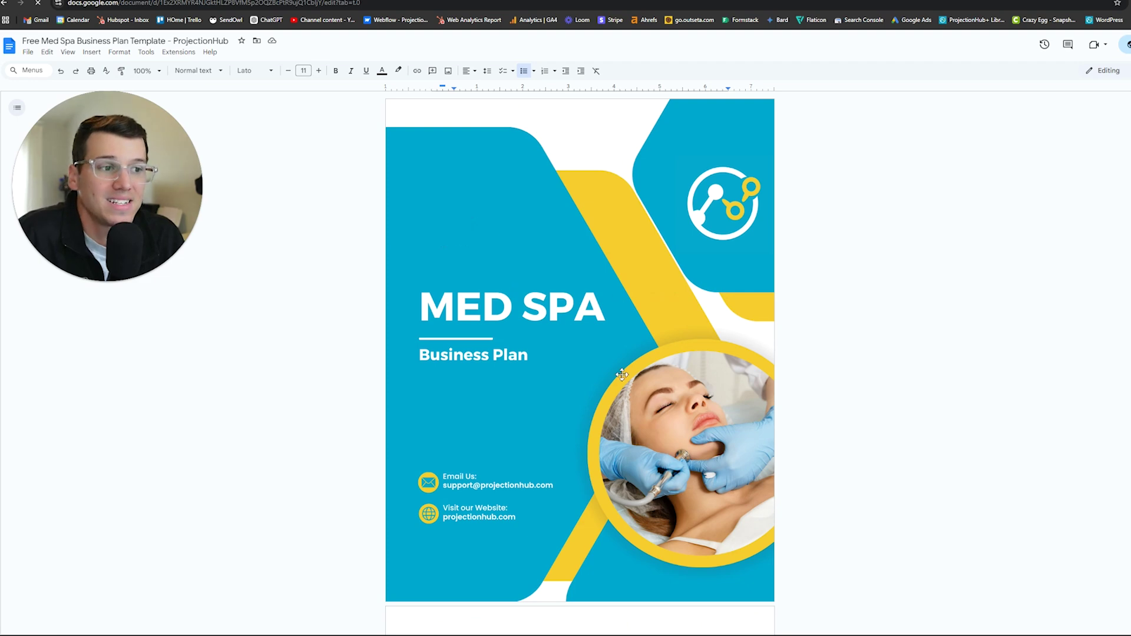
{"action": "scroll", "coordinate": [622, 374], "scroll_direction": "down", "scroll_amount": 2}
{"action": "scroll", "coordinate": [573, 336], "scroll_direction": "up", "scroll_amount": 1}
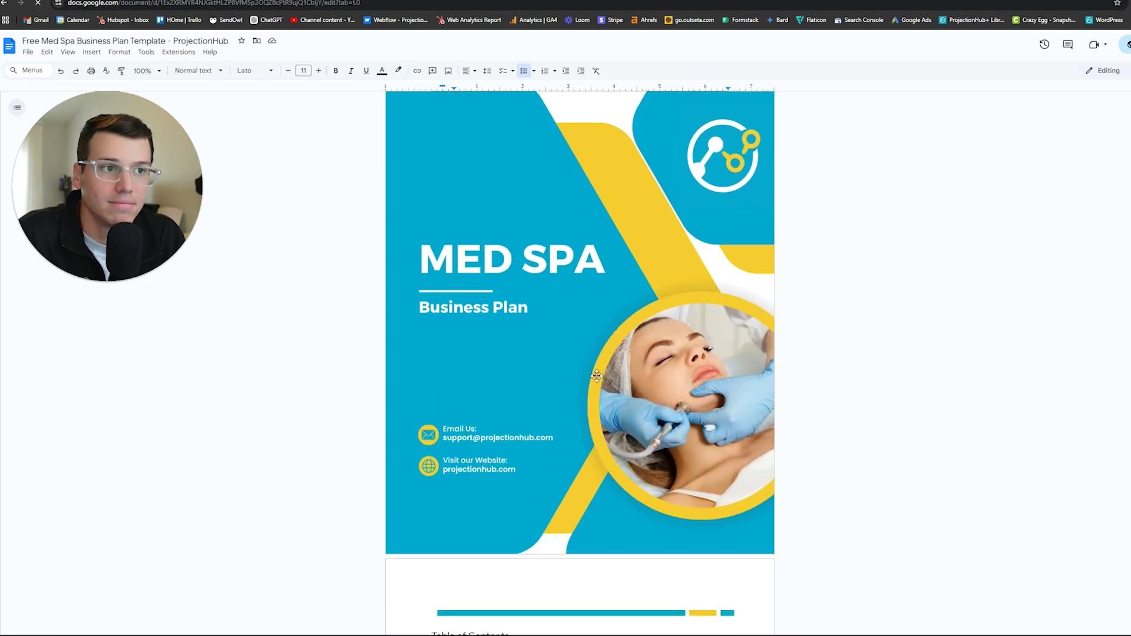
{"action": "scroll", "coordinate": [606, 328], "scroll_direction": "down", "scroll_amount": 6}
{"action": "scroll", "coordinate": [630, 326], "scroll_direction": "down", "scroll_amount": 20}
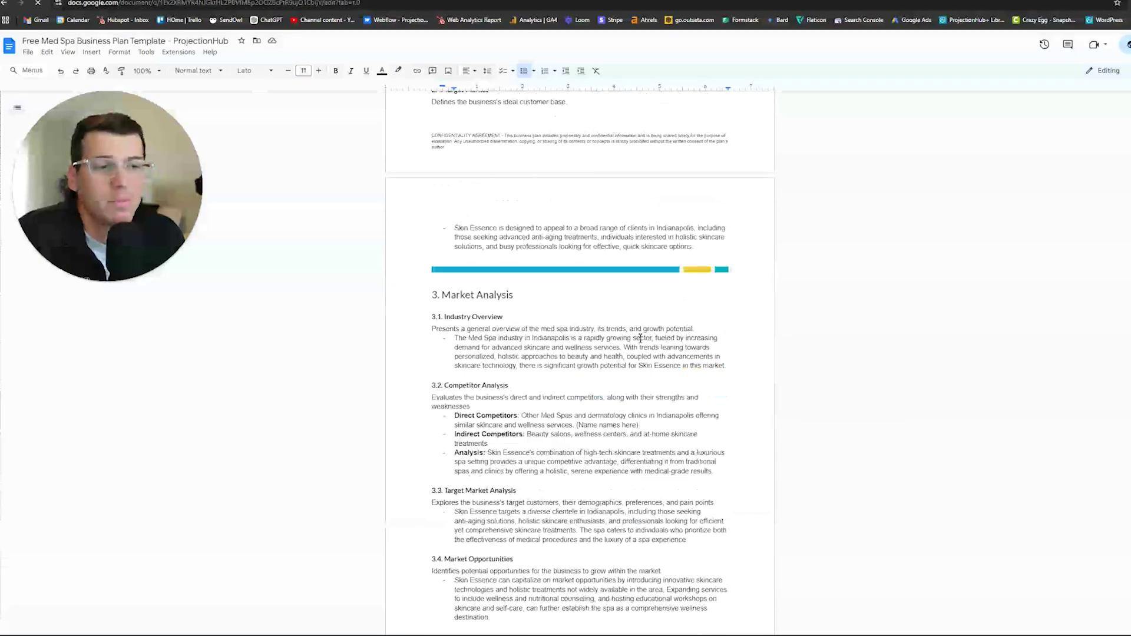
{"action": "scroll", "coordinate": [640, 339], "scroll_direction": "down", "scroll_amount": 20}
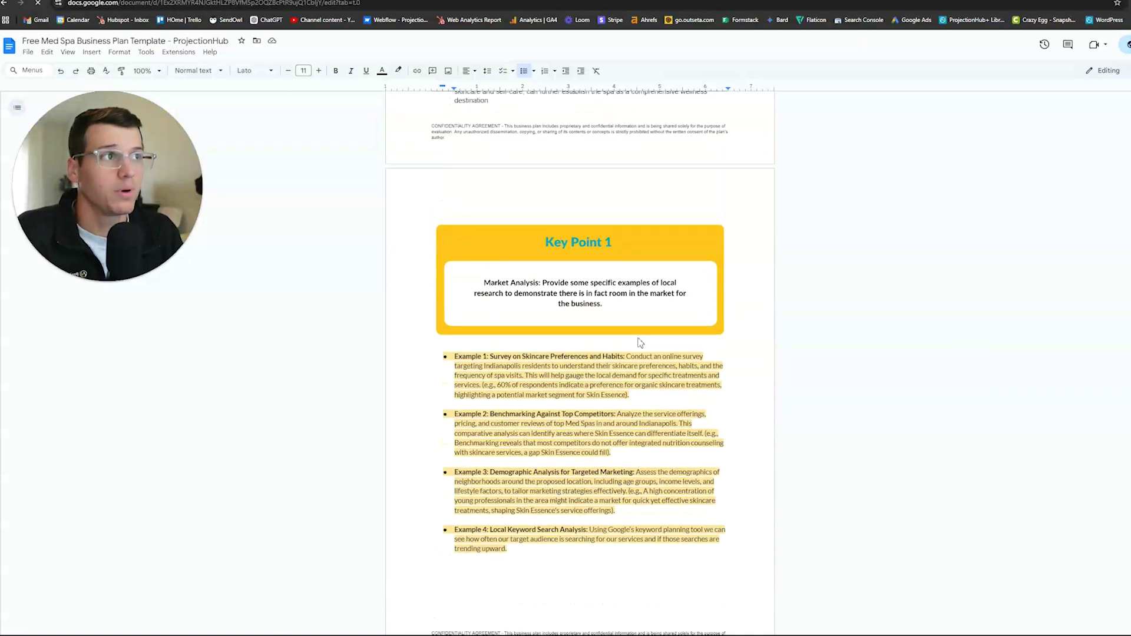
{"action": "scroll", "coordinate": [566, 363], "scroll_direction": "down", "scroll_amount": 20}
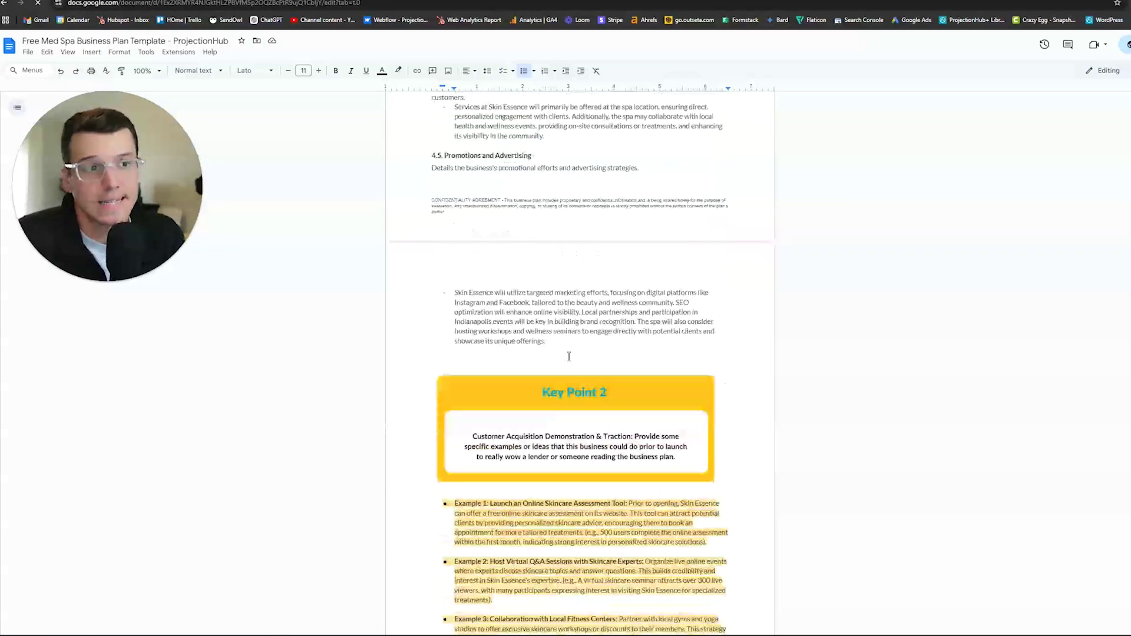
{"action": "scroll", "coordinate": [559, 366], "scroll_direction": "down", "scroll_amount": 20}
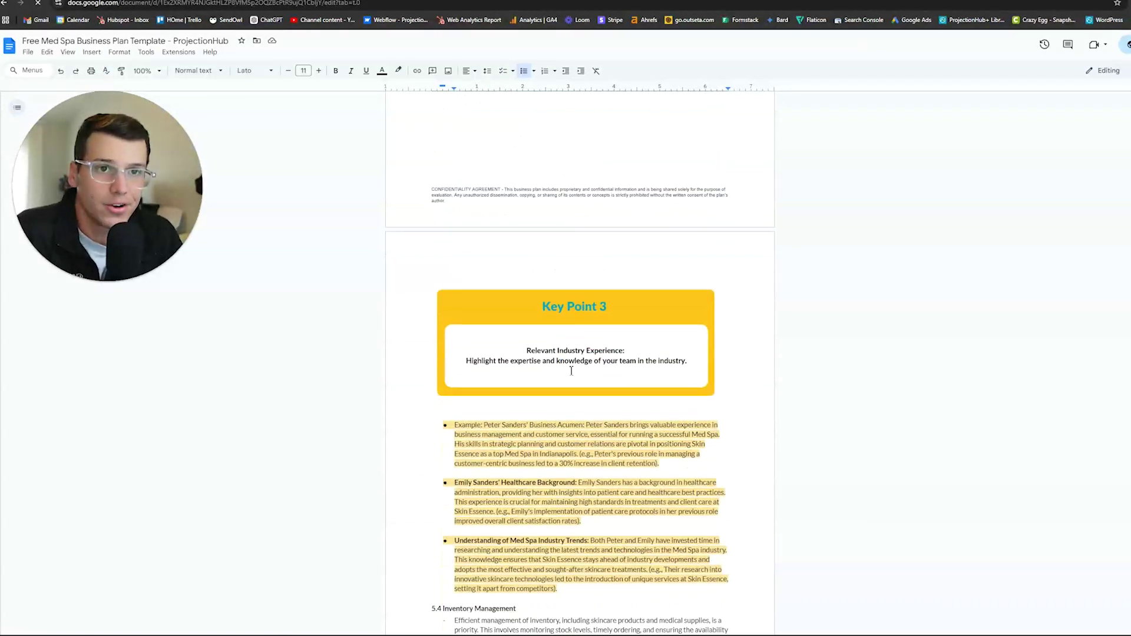
Examine the template's Financial Plan section, including the startup costs chart, revenue projections video, operating expenses table and profit and loss statement.
{"action": "scroll", "coordinate": [625, 372], "scroll_direction": "down", "scroll_amount": 1}
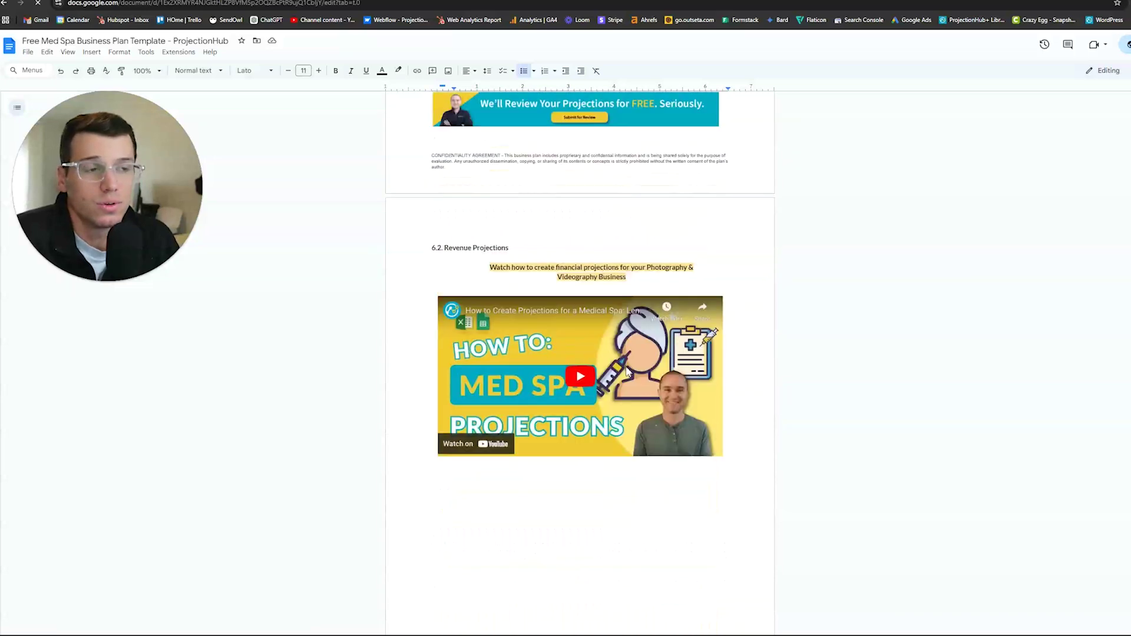
{"action": "scroll", "coordinate": [589, 341], "scroll_direction": "up", "scroll_amount": 6}
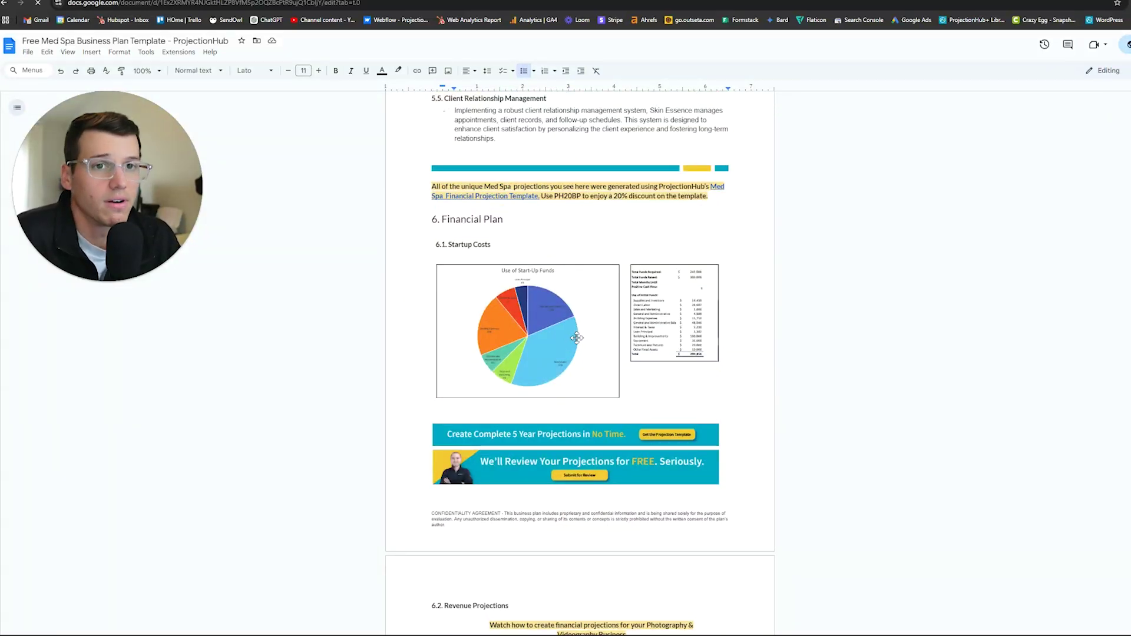
{"action": "scroll", "coordinate": [576, 337], "scroll_direction": "down", "scroll_amount": 15}
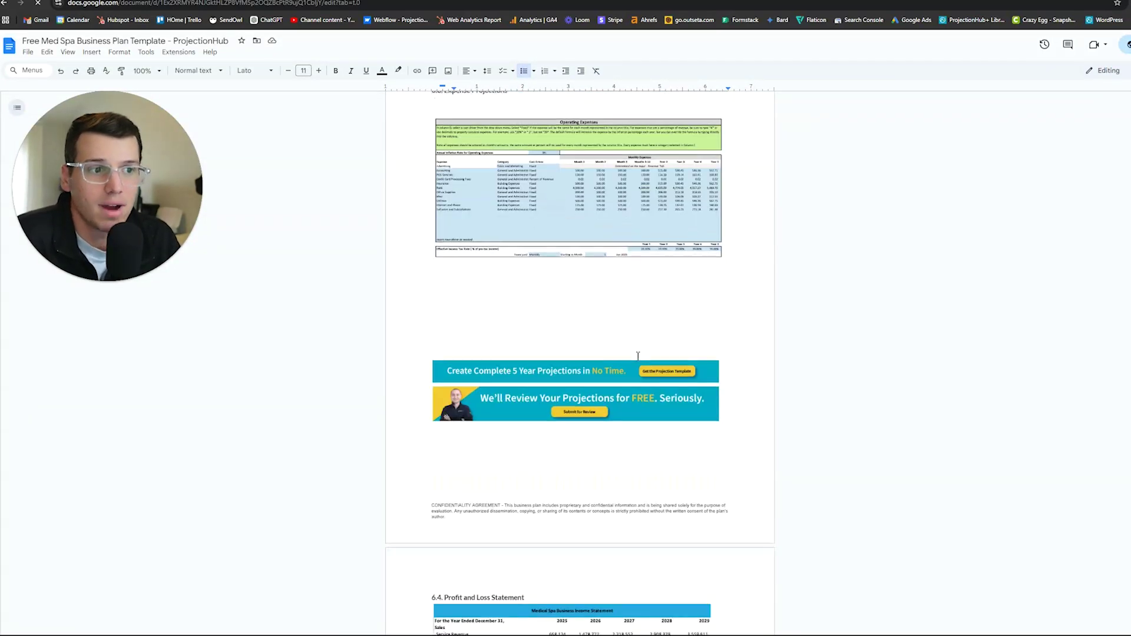
{"action": "scroll", "coordinate": [637, 355], "scroll_direction": "down", "scroll_amount": 20}
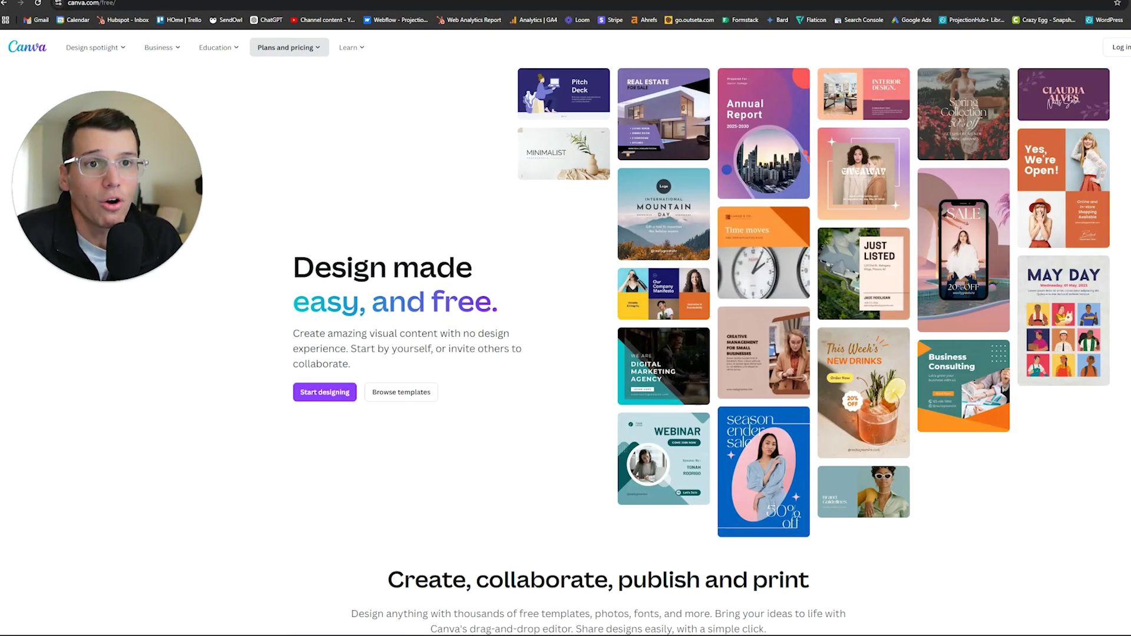
Switch back to ProjectionHub's page of business plan templates.
{"action": "left_click", "coordinate": [70, 1]}
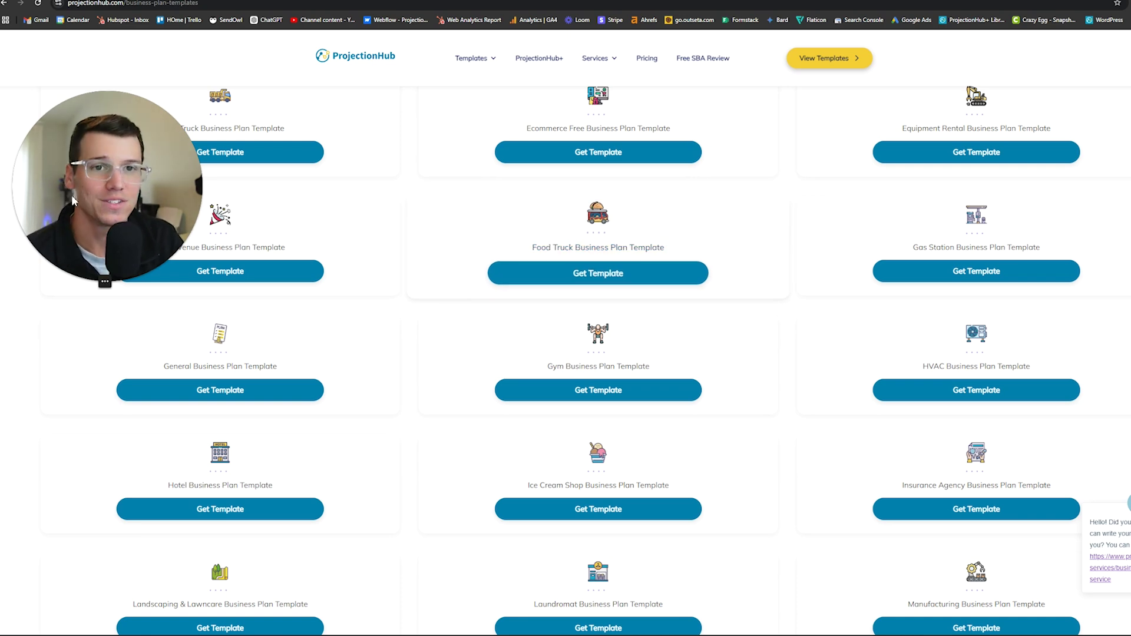
{"action": "left_click_drag", "start_coordinate": [77, 200], "coordinate": [90, 136]}
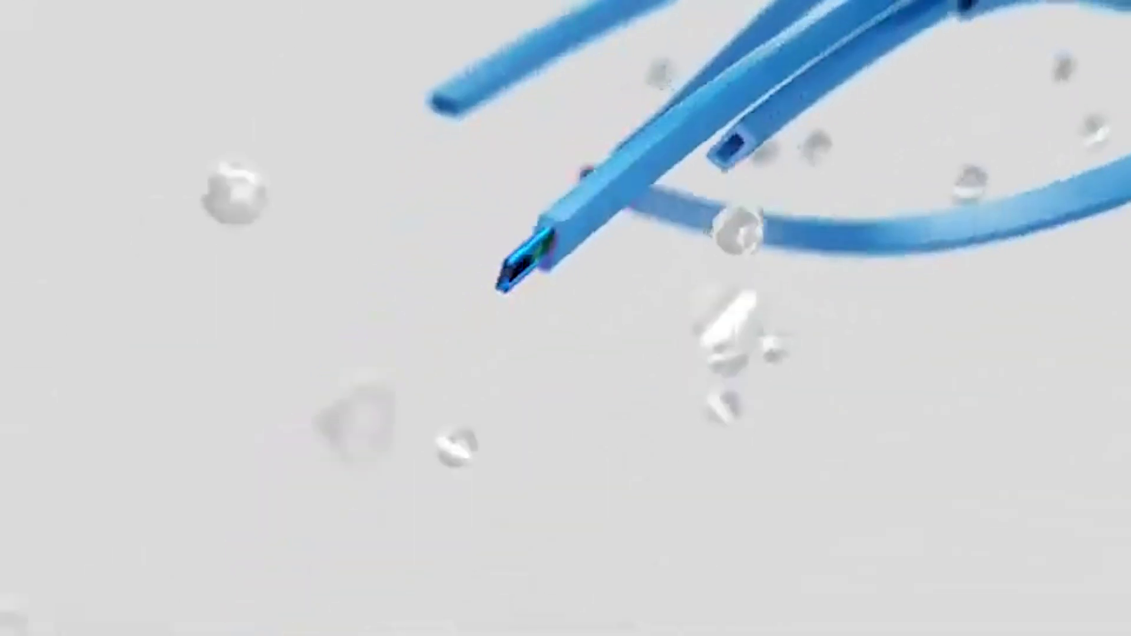